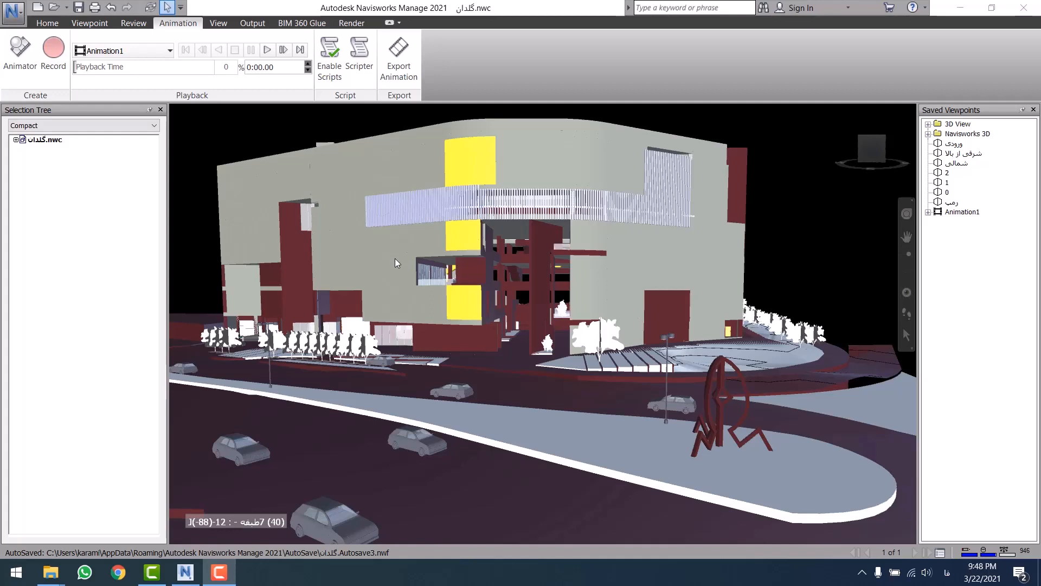
Step: Start recording a viewpoint animation and set navigation to Walk with Gravity on
{"action": "left_click", "coordinate": [51, 59]}
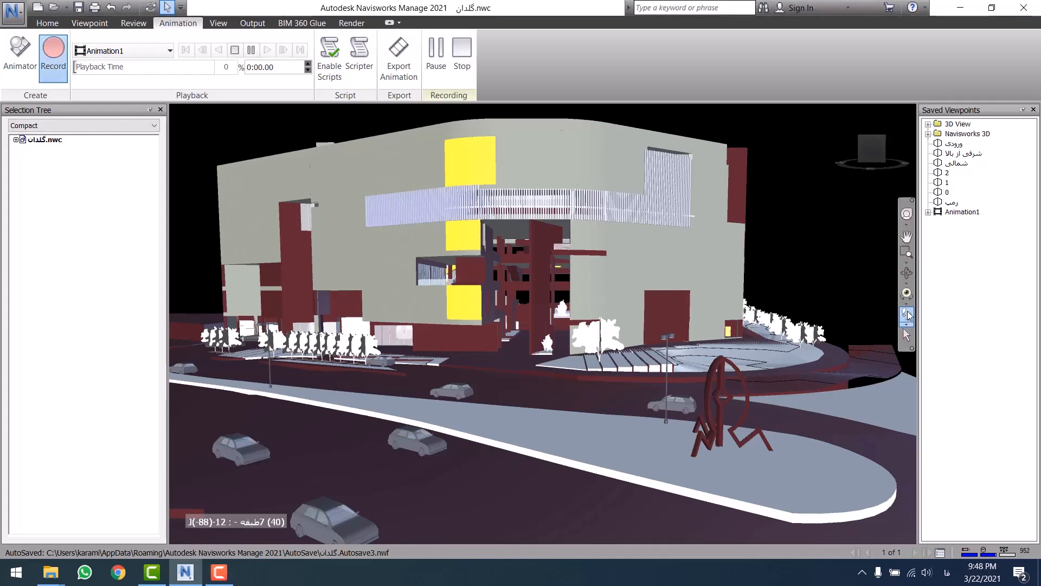
{"action": "left_click", "coordinate": [909, 326]}
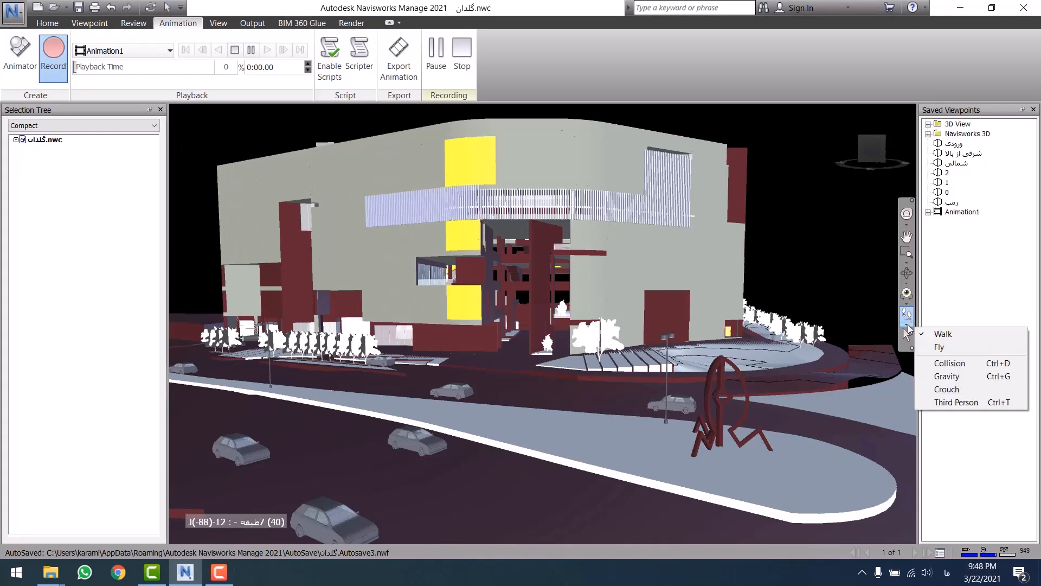
{"action": "left_click", "coordinate": [953, 376]}
Step: Walk the camera from the street past the curved kerb, up to the building and through its entrance into the atrium
{"action": "mouse_move", "coordinate": [698, 435]}
{"action": "left_mouse_down"}
{"action": "mouse_move", "coordinate": [709, 405]}
{"action": "mouse_move", "coordinate": [648, 415]}
{"action": "mouse_move", "coordinate": [630, 337]}
{"action": "mouse_move", "coordinate": [766, 365]}
{"action": "mouse_move", "coordinate": [690, 344]}
{"action": "left_mouse_up"}
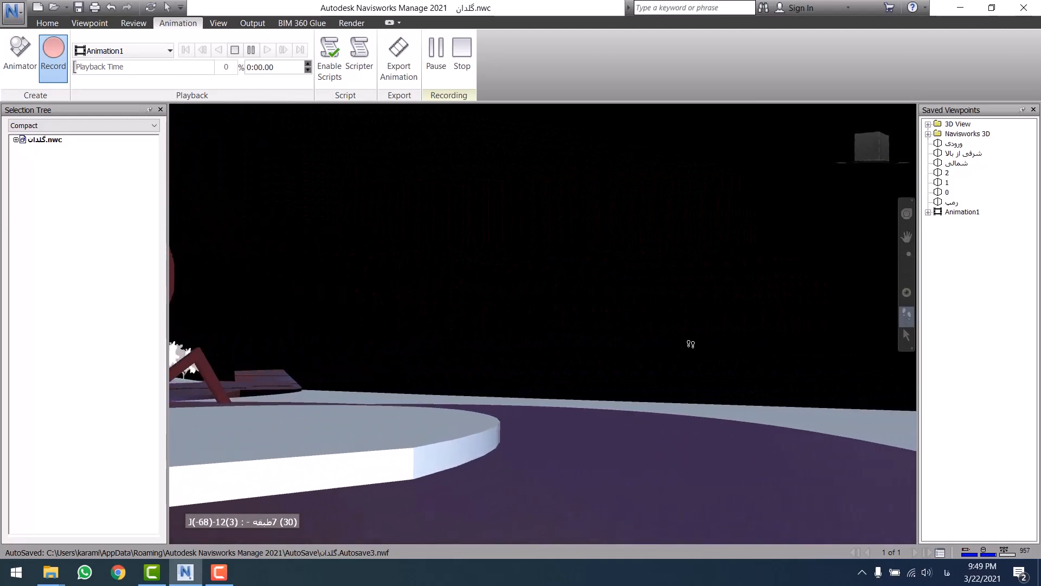
{"action": "mouse_move", "coordinate": [698, 382]}
{"action": "left_mouse_down"}
{"action": "mouse_move", "coordinate": [679, 363]}
{"action": "mouse_move", "coordinate": [755, 344]}
{"action": "mouse_move", "coordinate": [666, 321]}
{"action": "mouse_move", "coordinate": [516, 339]}
{"action": "mouse_move", "coordinate": [589, 315]}
{"action": "mouse_move", "coordinate": [496, 347]}
{"action": "mouse_move", "coordinate": [369, 344]}
{"action": "mouse_move", "coordinate": [537, 279]}
{"action": "mouse_move", "coordinate": [622, 284]}
{"action": "mouse_move", "coordinate": [600, 274]}
{"action": "left_mouse_up"}
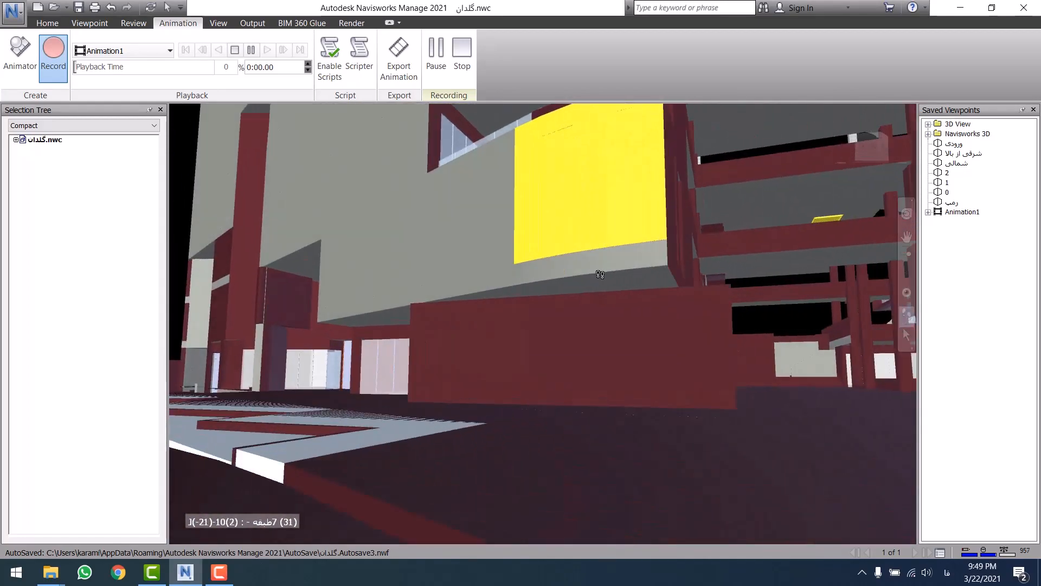
{"action": "left_click_drag", "start_coordinate": [598, 355], "coordinate": [694, 325]}
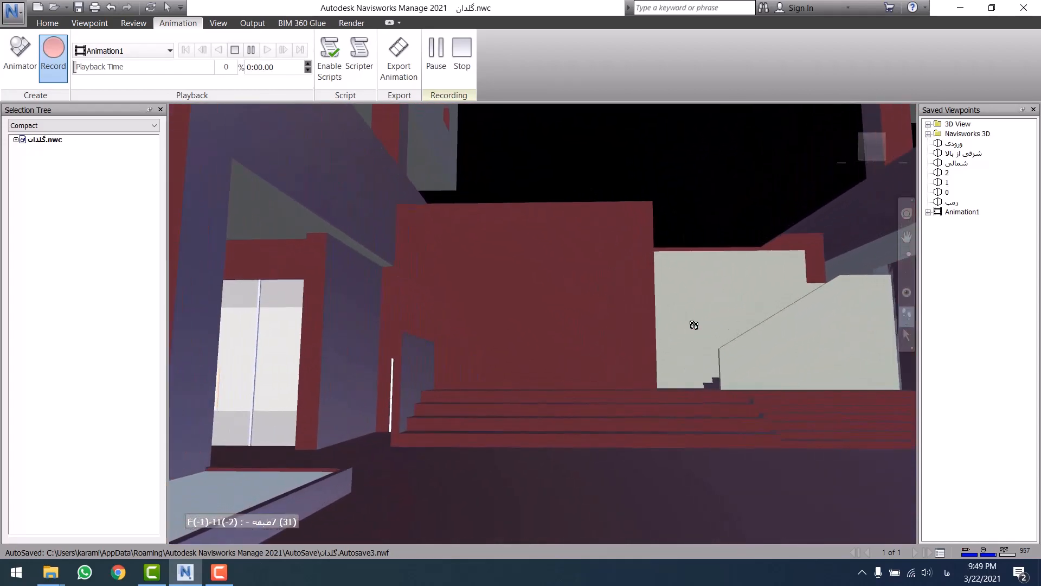
{"action": "left_click_drag", "start_coordinate": [654, 427], "coordinate": [689, 409]}
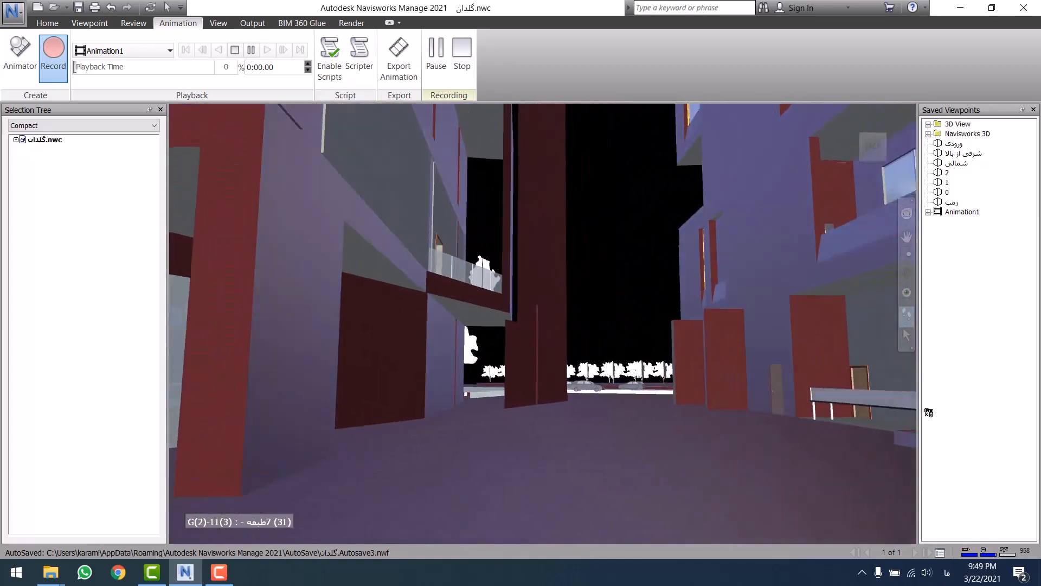
{"action": "left_click_drag", "start_coordinate": [929, 412], "coordinate": [1009, 437]}
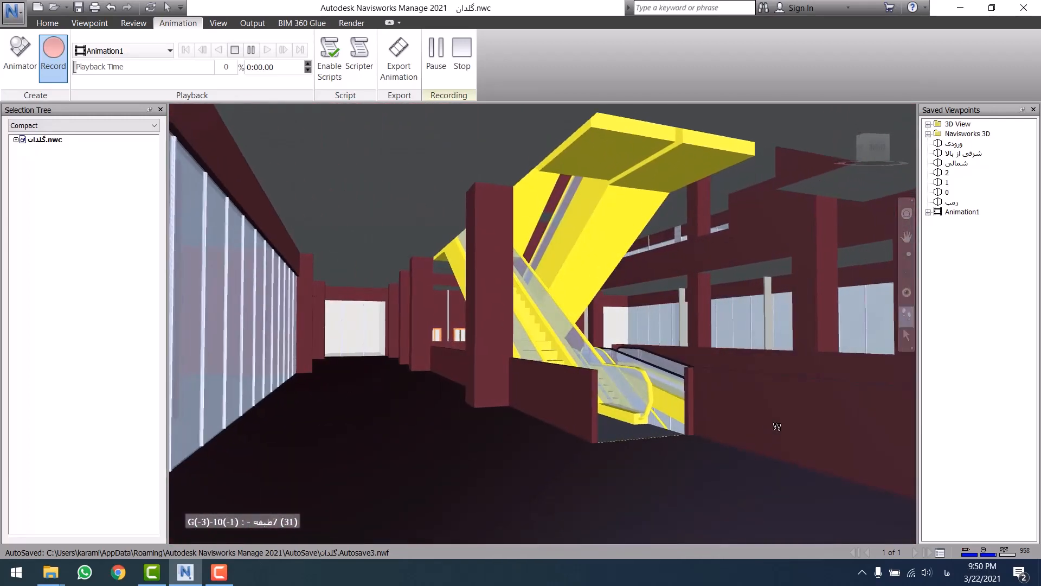
Step: Walk up the yellow escalator to the upper glazed corridor, end the recording and play the animation back
{"action": "left_click_drag", "start_coordinate": [736, 452], "coordinate": [686, 464]}
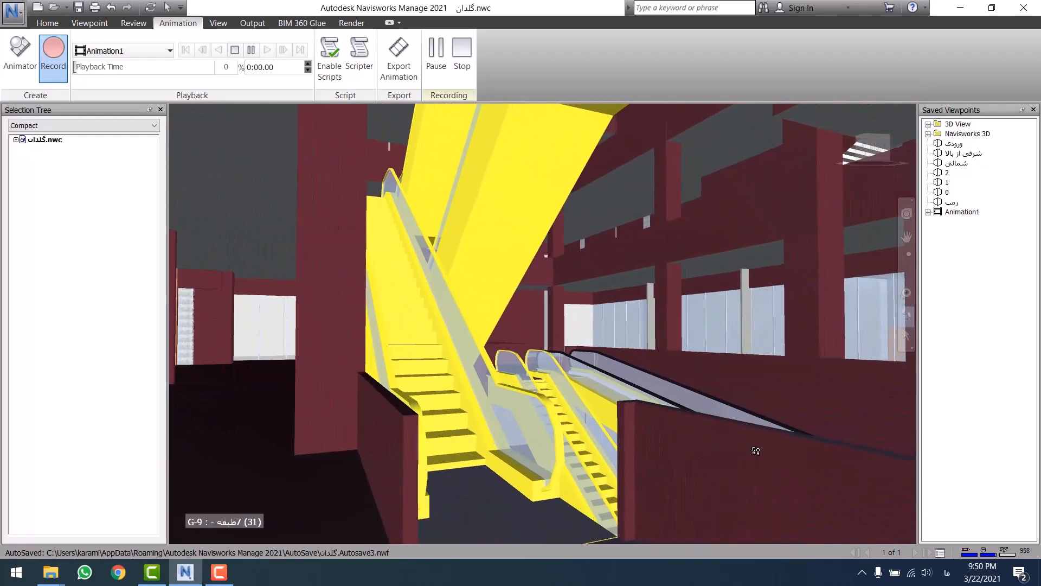
{"action": "left_click_drag", "start_coordinate": [690, 416], "coordinate": [662, 336]}
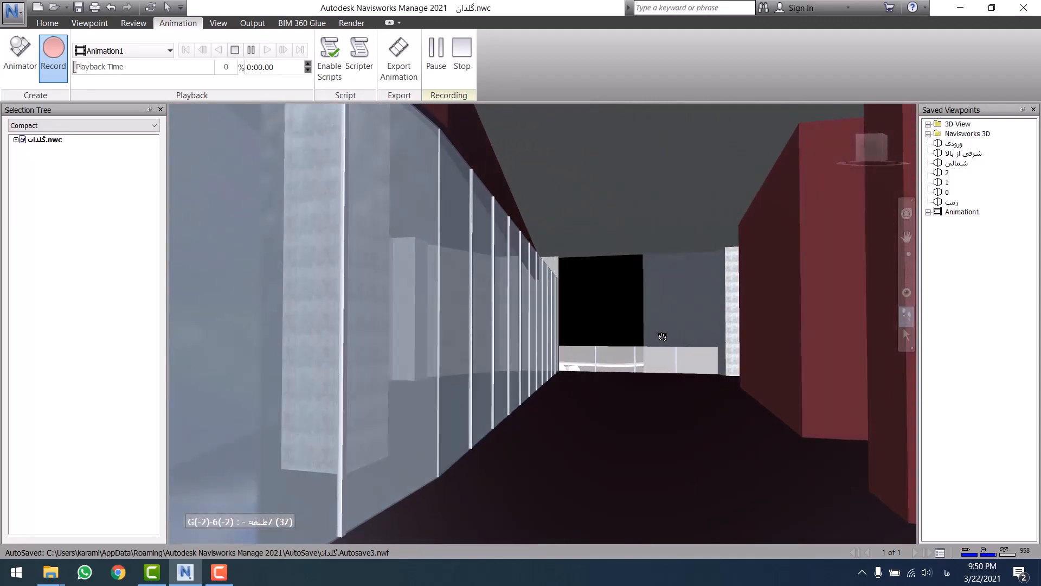
{"action": "left_click", "coordinate": [465, 66]}
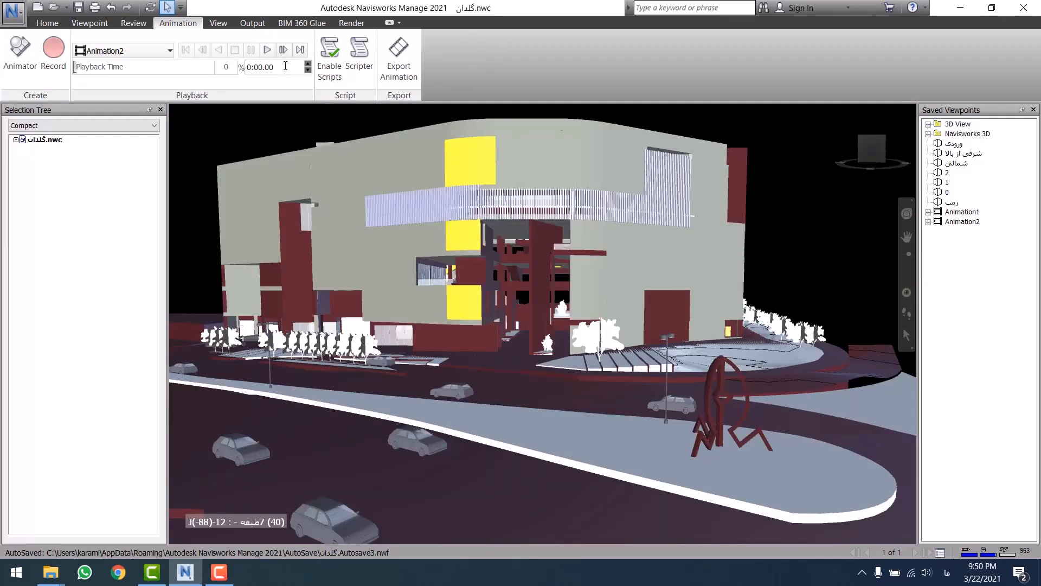
{"action": "left_click", "coordinate": [267, 51]}
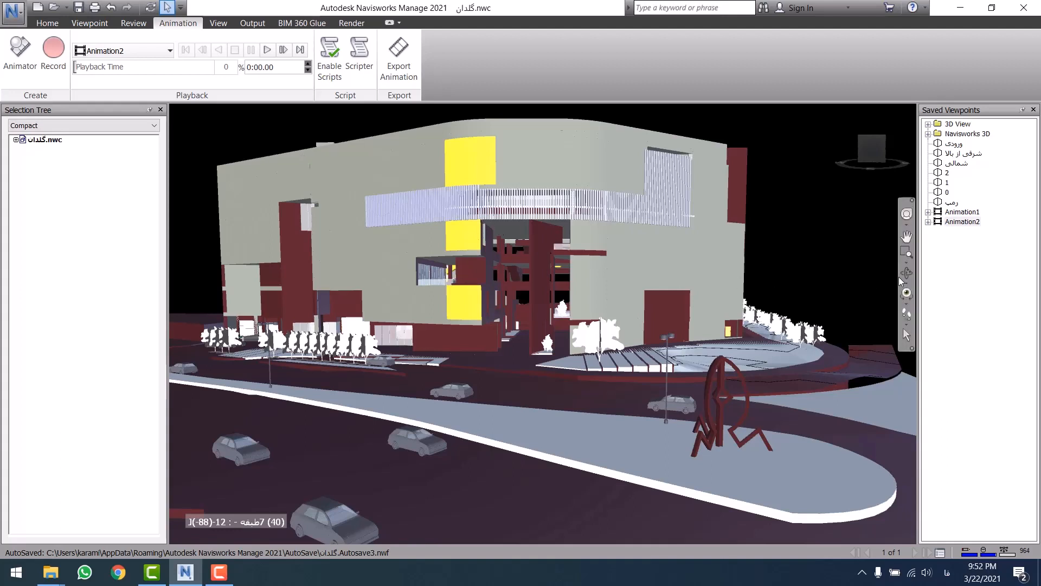
Step: Activate Walk with Gravity and bring the camera down to street level facing the whole building corner
{"action": "left_click", "coordinate": [907, 325]}
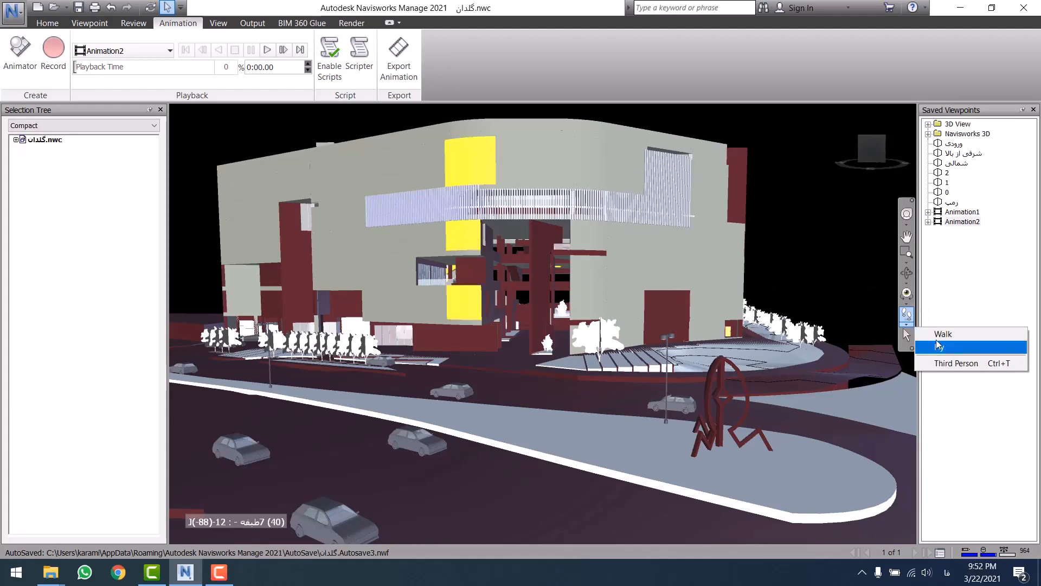
{"action": "left_click", "coordinate": [938, 335]}
{"action": "left_click", "coordinate": [907, 325]}
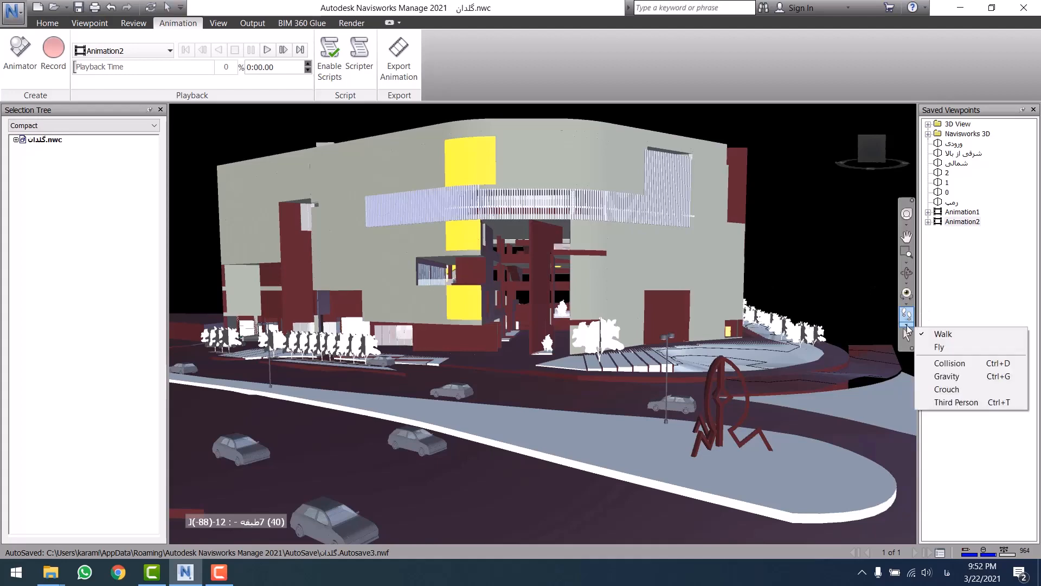
{"action": "left_click", "coordinate": [951, 377]}
{"action": "left_click_drag", "start_coordinate": [721, 420], "coordinate": [651, 378]}
{"action": "scroll", "coordinate": [652, 377], "scroll_direction": "up", "scroll_amount": 6}
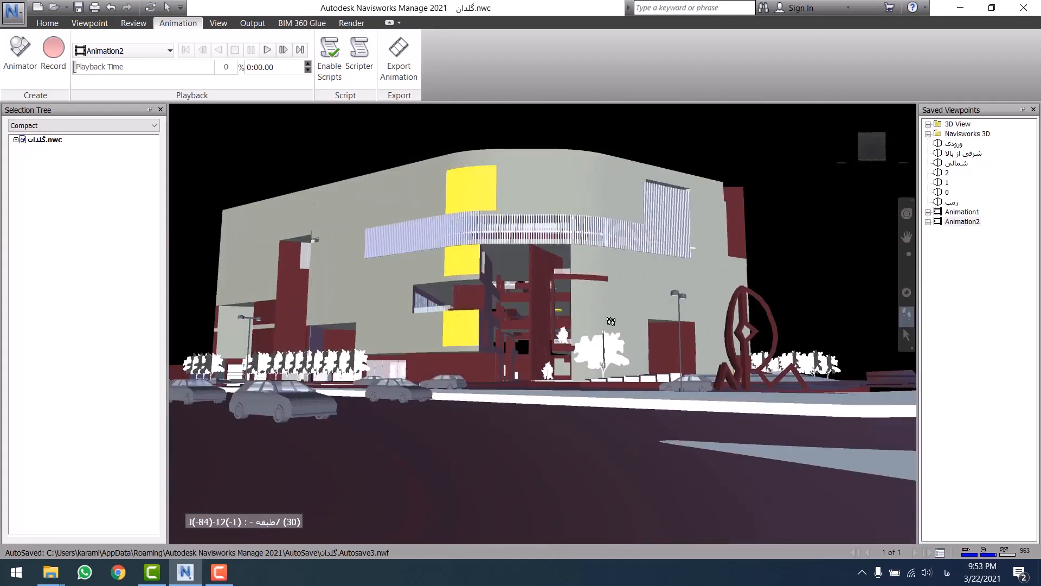
Step: Save the street-level view as a viewpoint and collapse the Animation2 frame list
{"action": "left_click", "coordinate": [91, 26]}
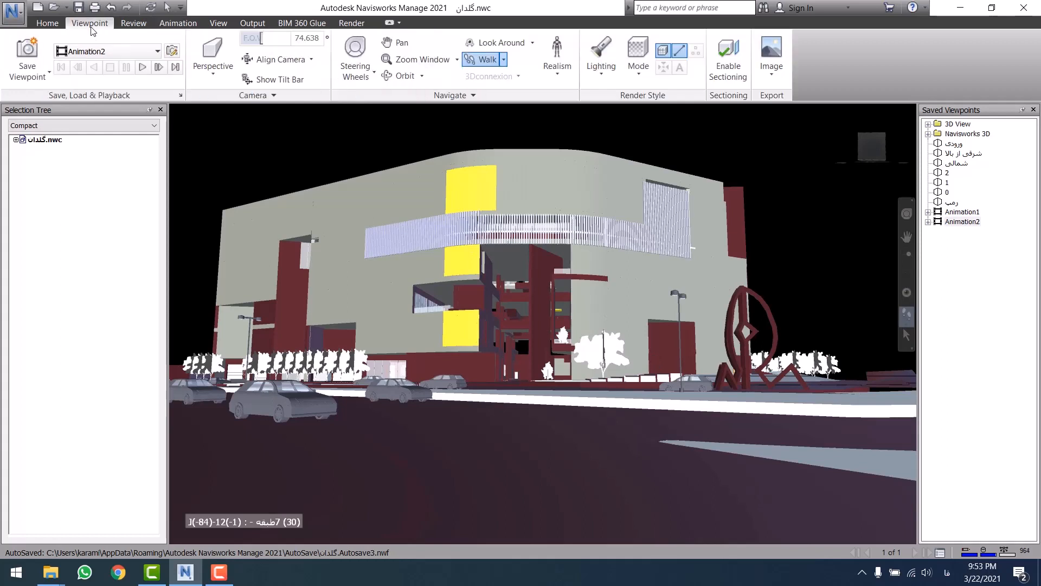
{"action": "left_click", "coordinate": [31, 48]}
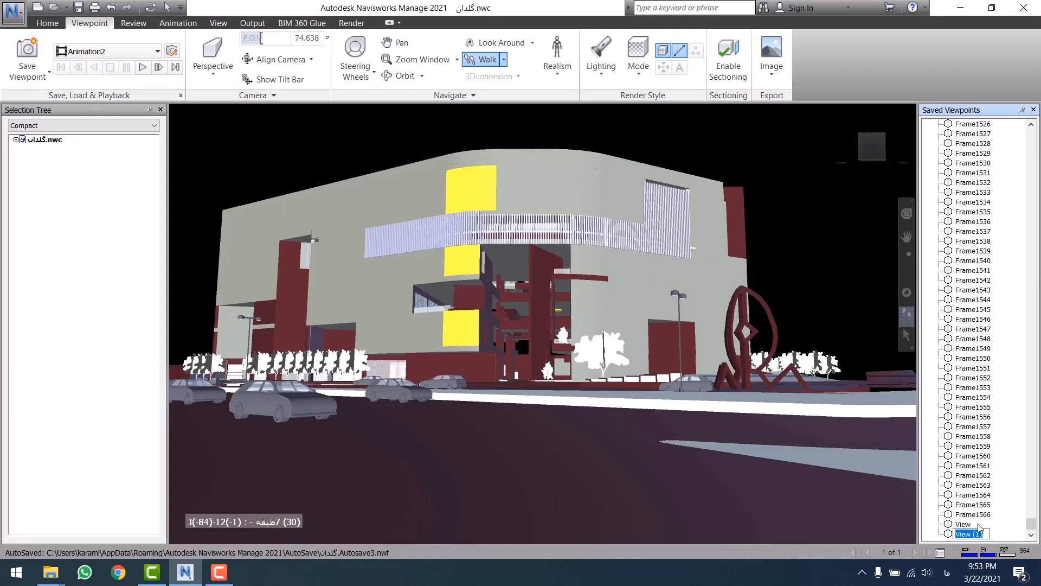
{"action": "left_click_drag", "start_coordinate": [1032, 525], "coordinate": [1030, 168]}
{"action": "scroll", "coordinate": [1031, 140], "scroll_direction": "up", "scroll_amount": 5}
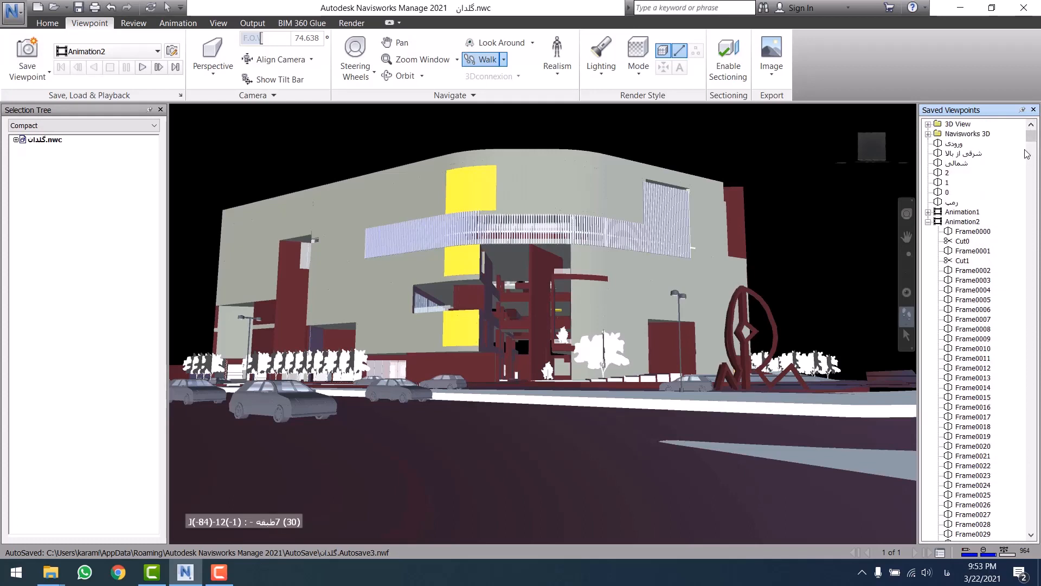
{"action": "left_click", "coordinate": [928, 222]}
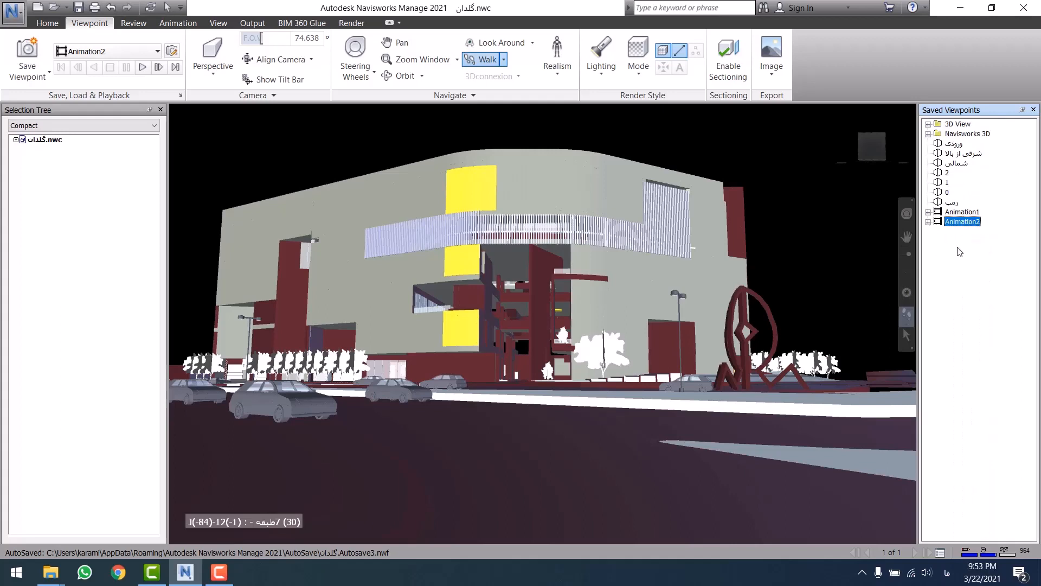
Step: Save the street-level view outside Animation2 as a viewpoint named 1
{"action": "left_click", "coordinate": [991, 279]}
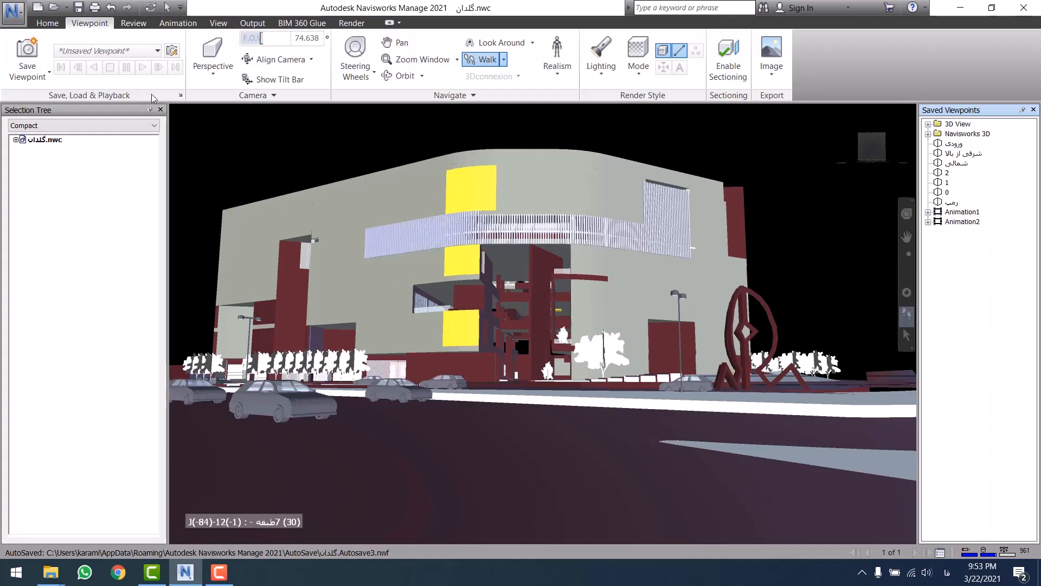
{"action": "left_click", "coordinate": [28, 50]}
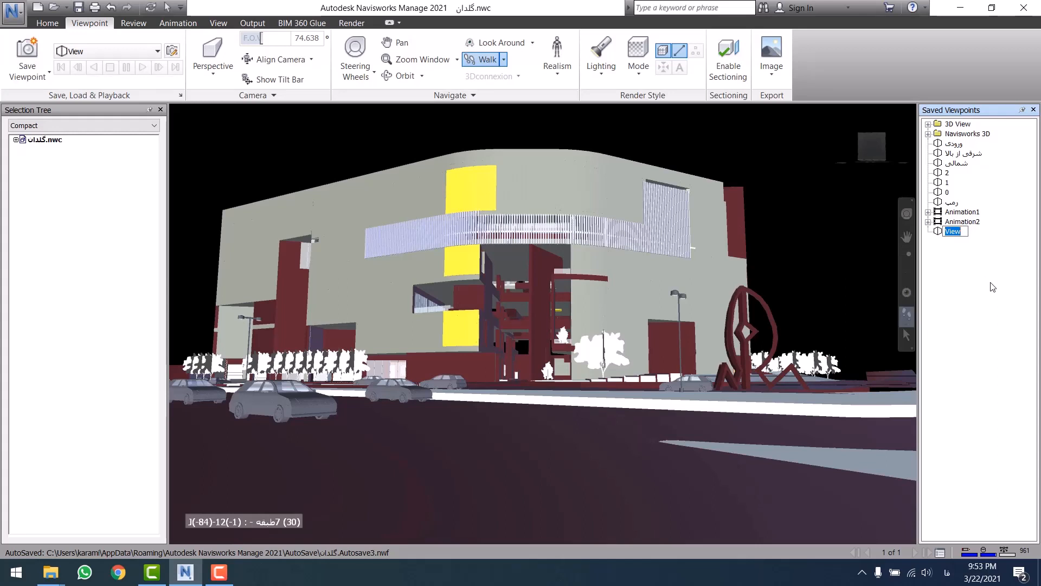
{"action": "type", "text": "1"}
{"action": "key", "text": "Return"}
Step: Walk along the road to the curved white kerb and save the view as viewpoint 2
{"action": "mouse_move", "coordinate": [589, 379]}
{"action": "left_mouse_down"}
{"action": "mouse_move", "coordinate": [793, 367]}
{"action": "mouse_move", "coordinate": [609, 349]}
{"action": "mouse_move", "coordinate": [674, 324]}
{"action": "mouse_move", "coordinate": [684, 301]}
{"action": "mouse_move", "coordinate": [774, 309]}
{"action": "mouse_move", "coordinate": [690, 295]}
{"action": "mouse_move", "coordinate": [609, 312]}
{"action": "left_mouse_up"}
{"action": "left_click", "coordinate": [27, 51]}
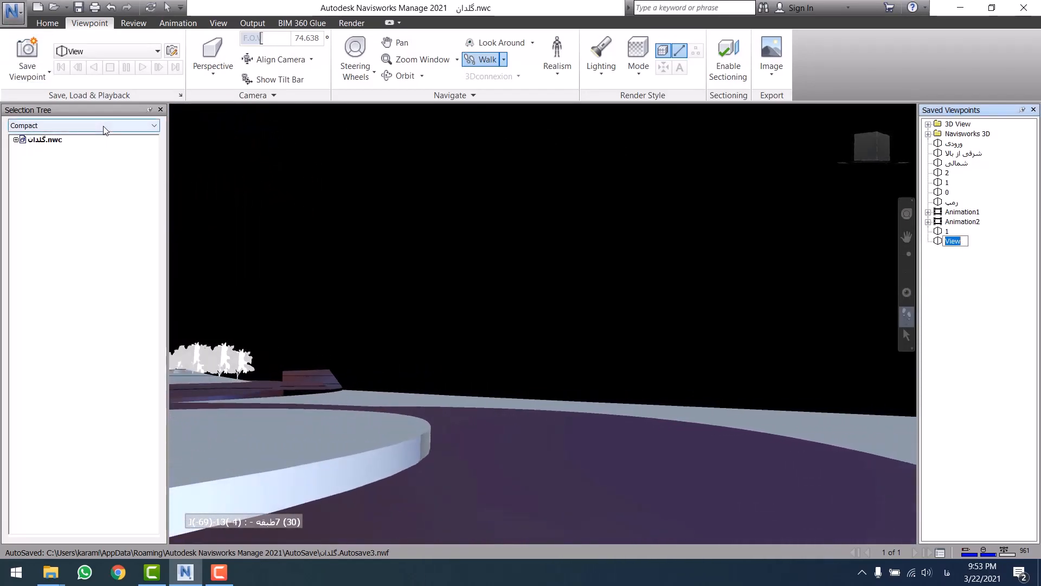
{"action": "type", "text": "2"}
{"action": "key", "text": "Return"}
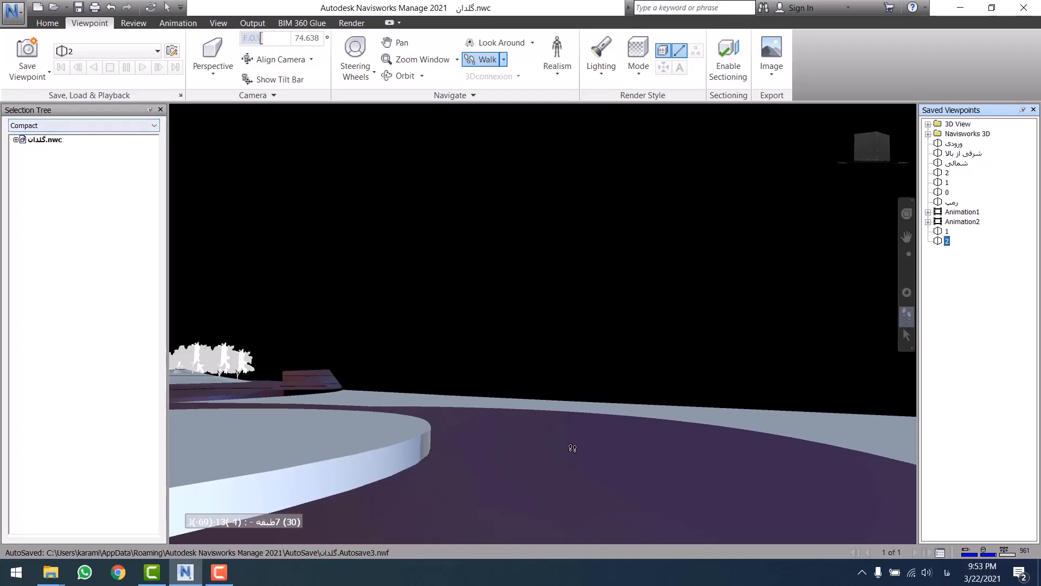
Step: Turn and walk toward the building corner with the parked car in front, and save the view as viewpoint 3
{"action": "left_click_drag", "start_coordinate": [570, 448], "coordinate": [466, 356]}
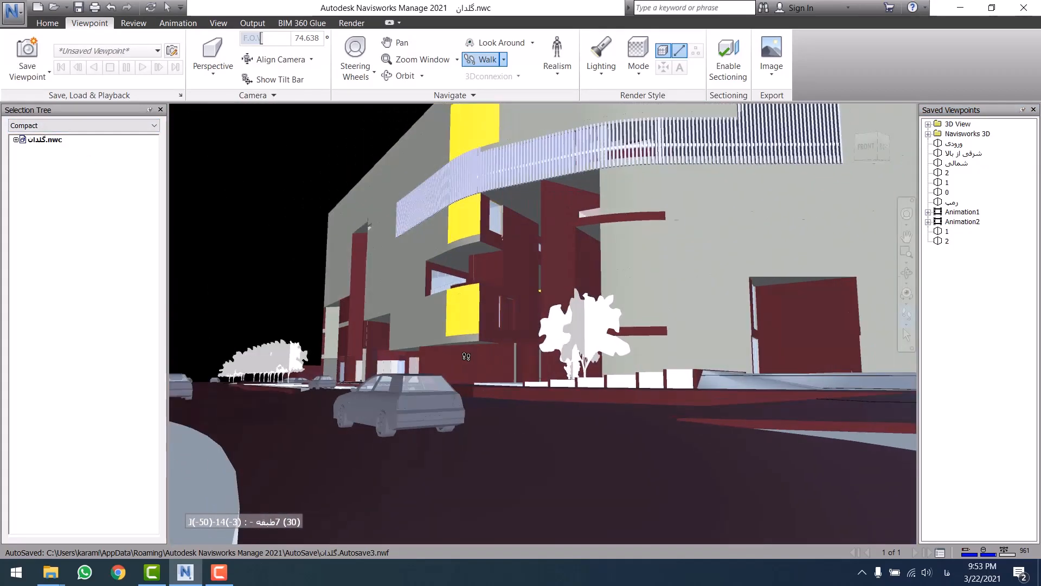
{"action": "left_click", "coordinate": [27, 48]}
{"action": "type", "text": "3"}
{"action": "key", "text": "Return"}
Step: Walk closer to the yellow facade panels beside the entrance and save the view as viewpoint 4
{"action": "left_click_drag", "start_coordinate": [434, 412], "coordinate": [537, 341]}
{"action": "left_click", "coordinate": [27, 48]}
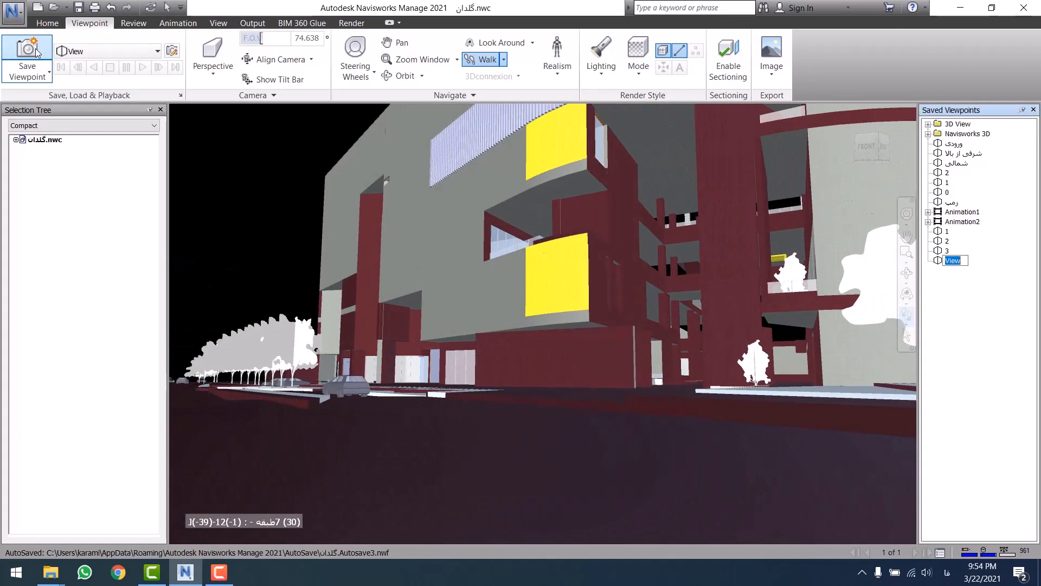
{"action": "type", "text": "4"}
{"action": "key", "text": "Return"}
Step: Walk up to the entrance facing straight into the atrium and save the view as viewpoint 5
{"action": "left_click_drag", "start_coordinate": [541, 395], "coordinate": [623, 271]}
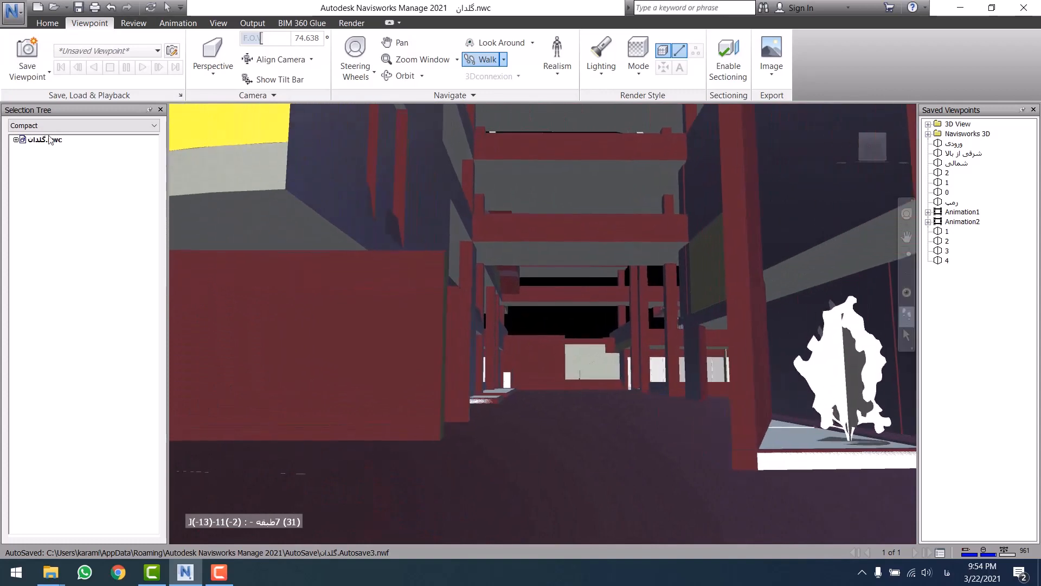
{"action": "left_click", "coordinate": [27, 48]}
{"action": "type", "text": "5"}
{"action": "key", "text": "Return"}
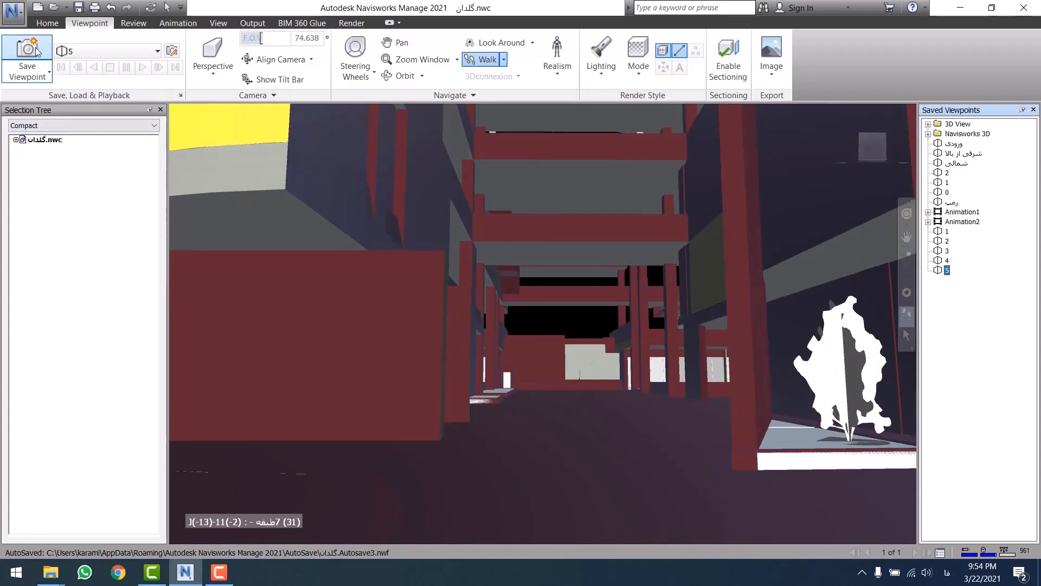
Step: Walk into the atrium facing the steps at its rear wall and save the view as viewpoint 6
{"action": "left_click_drag", "start_coordinate": [684, 448], "coordinate": [708, 354]}
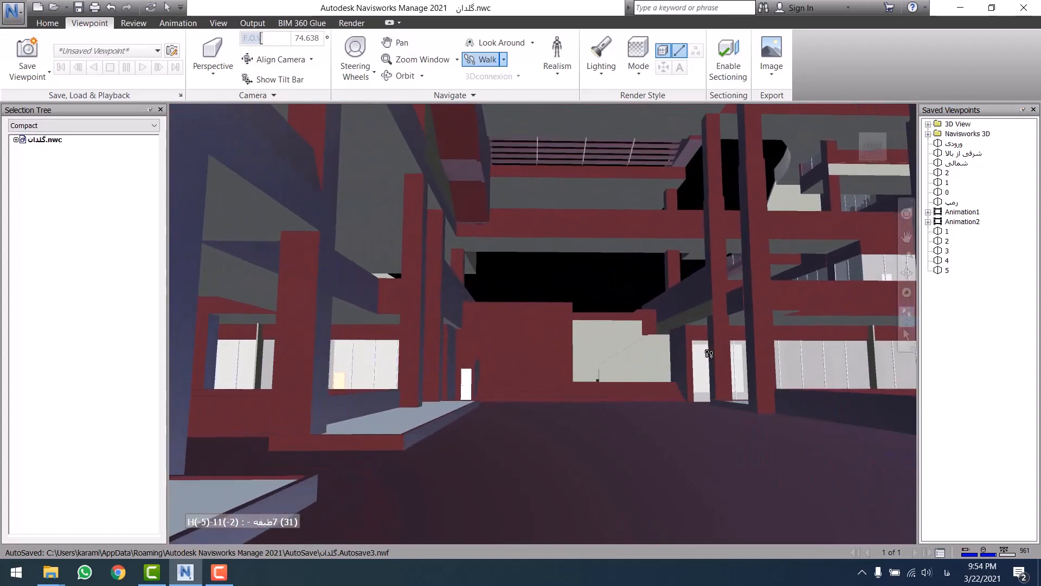
{"action": "left_click", "coordinate": [37, 48]}
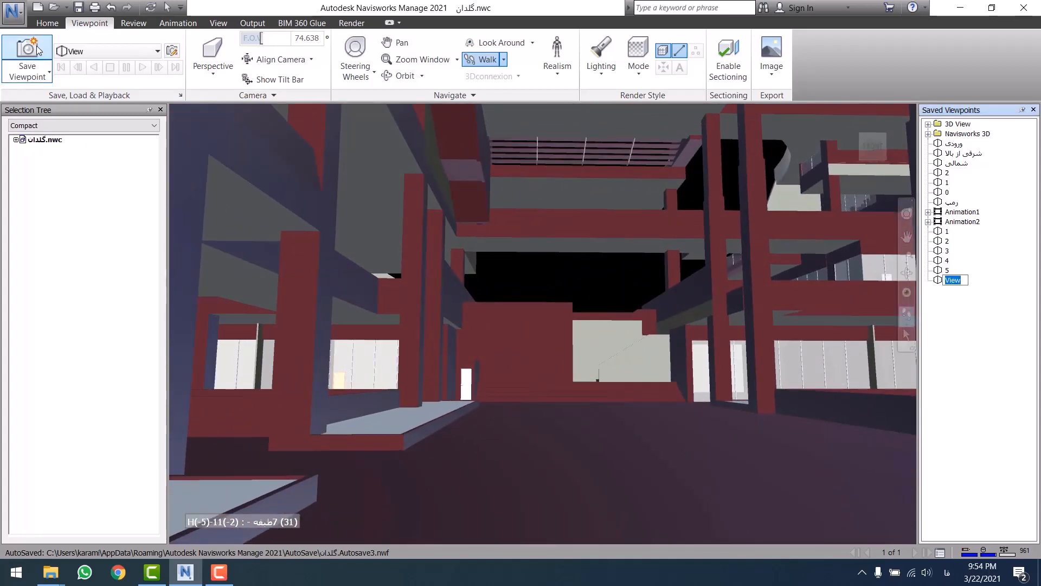
{"action": "type", "text": "6"}
{"action": "key", "text": "Return"}
Step: Turn inside the atrium to face the passage leading to the yellow escalators and save the view as viewpoint 7
{"action": "left_click_drag", "start_coordinate": [627, 366], "coordinate": [563, 415]}
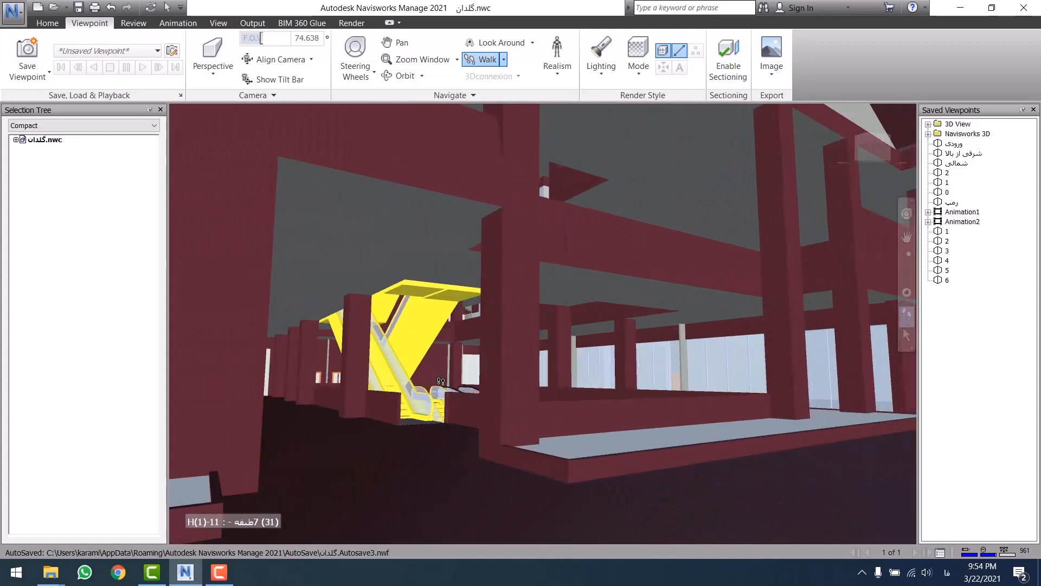
{"action": "left_click_drag", "start_coordinate": [440, 381], "coordinate": [483, 384]}
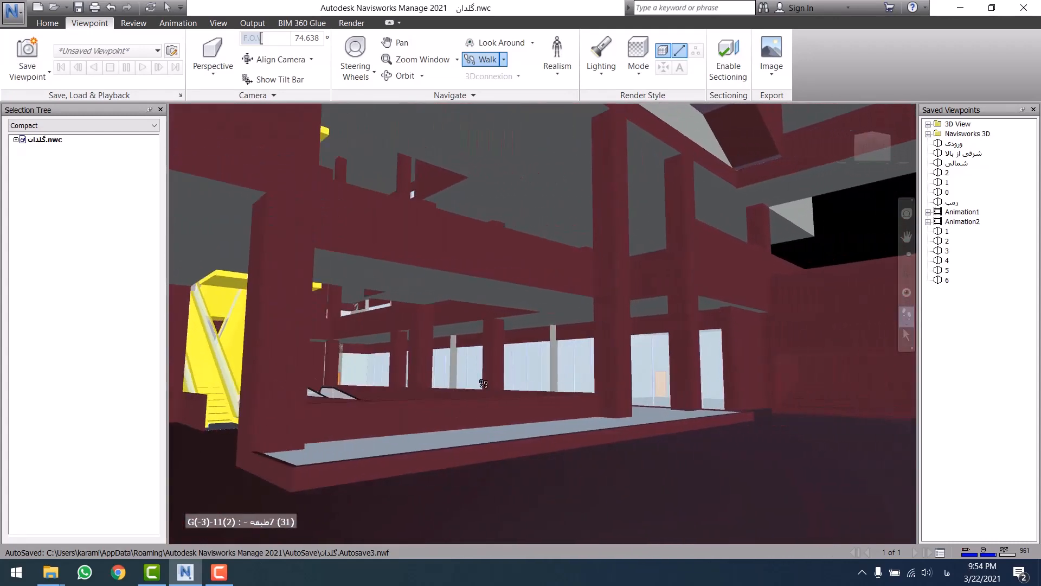
{"action": "left_click_drag", "start_coordinate": [400, 388], "coordinate": [349, 237]}
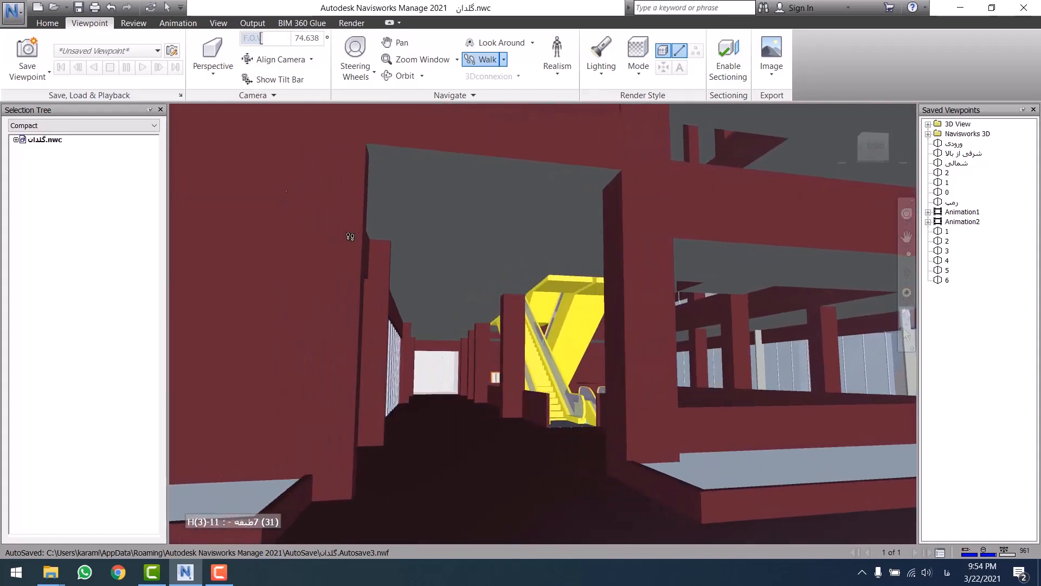
{"action": "left_click", "coordinate": [28, 50]}
{"action": "type", "text": "7"}
{"action": "key", "text": "Return"}
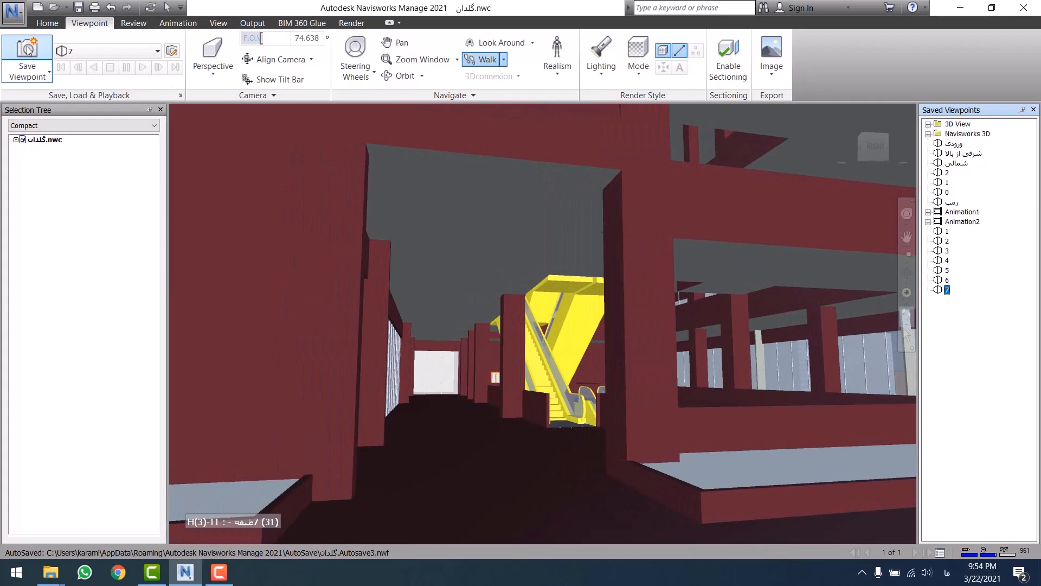
Step: Walk through the passage to the foot of the yellow escalator and save the view as viewpoint 8
{"action": "left_click_drag", "start_coordinate": [583, 400], "coordinate": [467, 412]}
{"action": "left_click", "coordinate": [31, 48]}
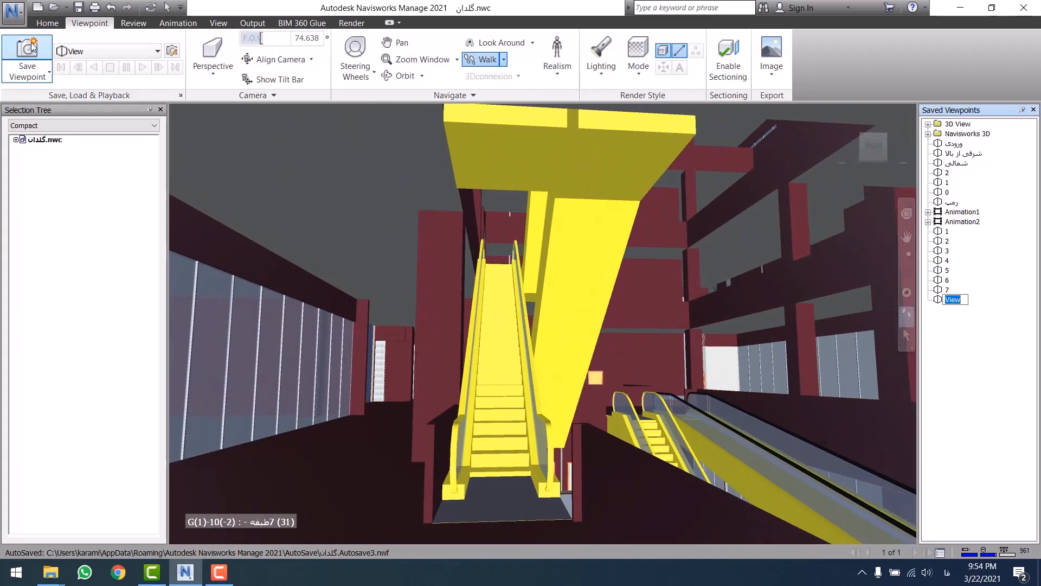
{"action": "type", "text": "8"}
{"action": "key", "text": "Return"}
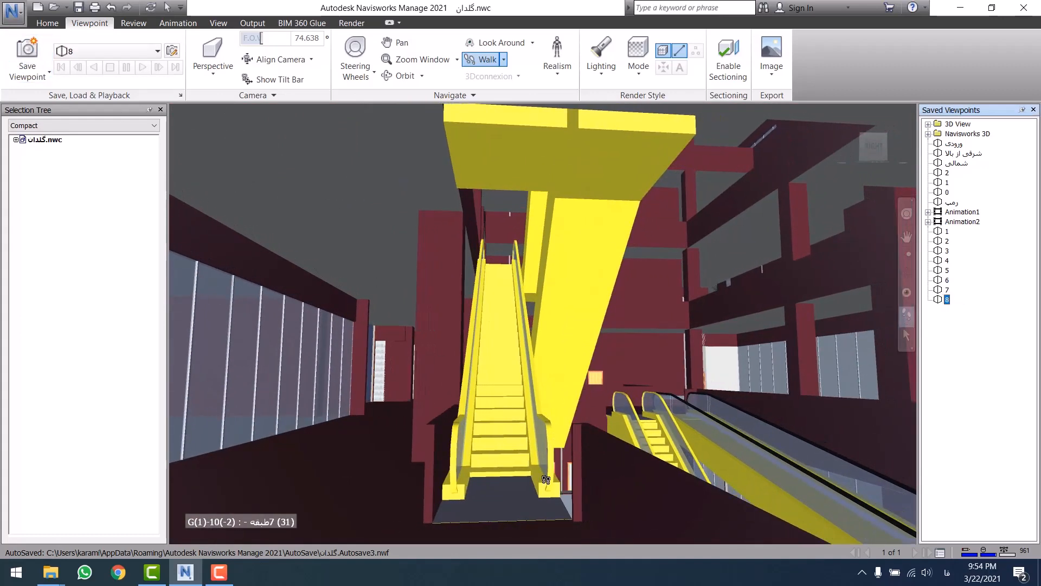
Step: Walk up the yellow escalator to the upper floor facing the orange-framed doors and save the view as viewpoint 9
{"action": "left_click_drag", "start_coordinate": [545, 479], "coordinate": [390, 342]}
{"action": "left_click_drag", "start_coordinate": [514, 374], "coordinate": [503, 307]}
{"action": "left_click", "coordinate": [28, 54]}
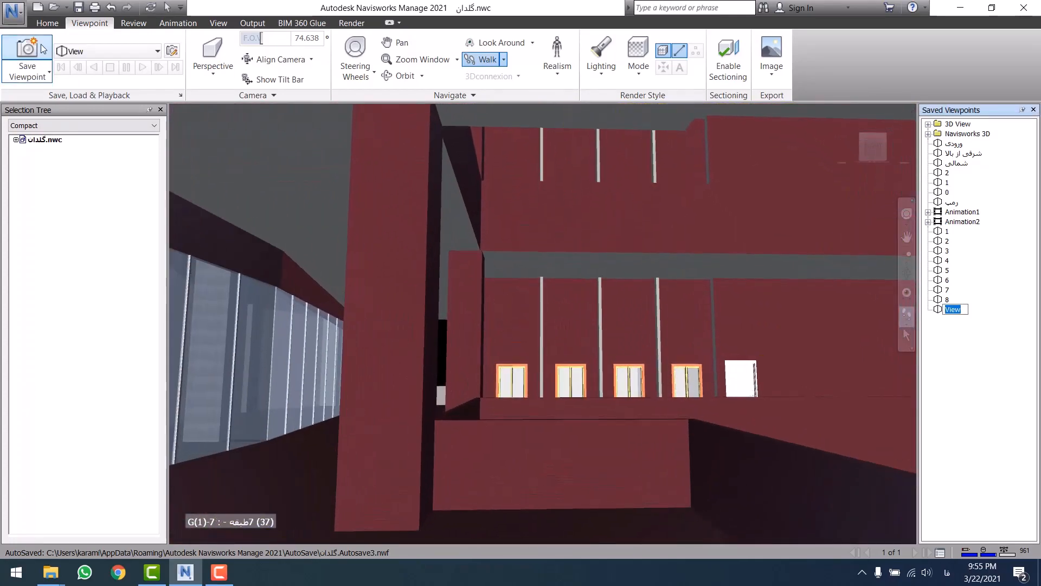
{"action": "type", "text": "9"}
{"action": "key", "text": "Return"}
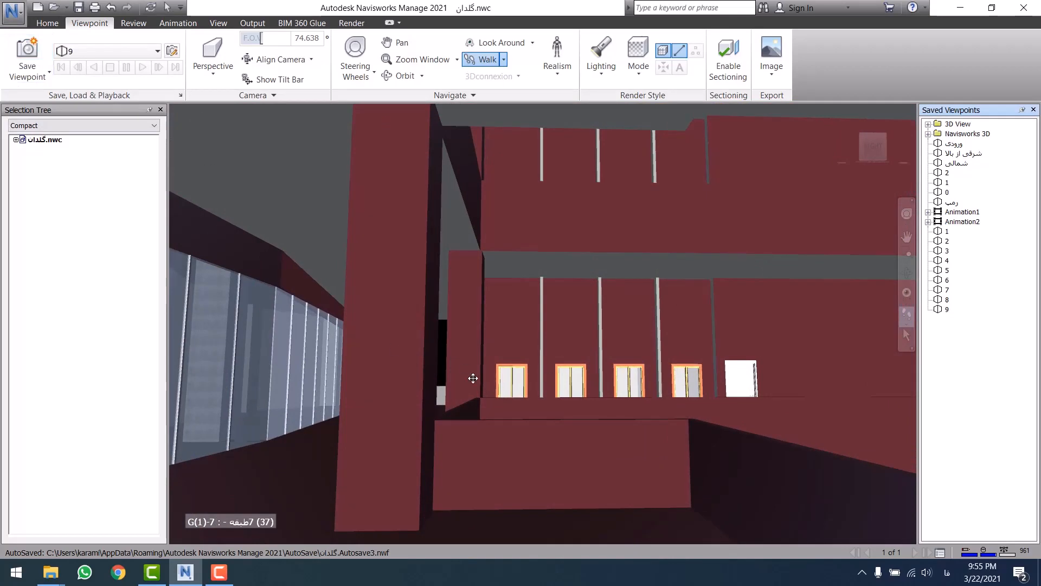
Step: Turn left on the upper floor toward the glazed wall beside the column and save the view as viewpoint 10
{"action": "left_click_drag", "start_coordinate": [473, 378], "coordinate": [332, 364]}
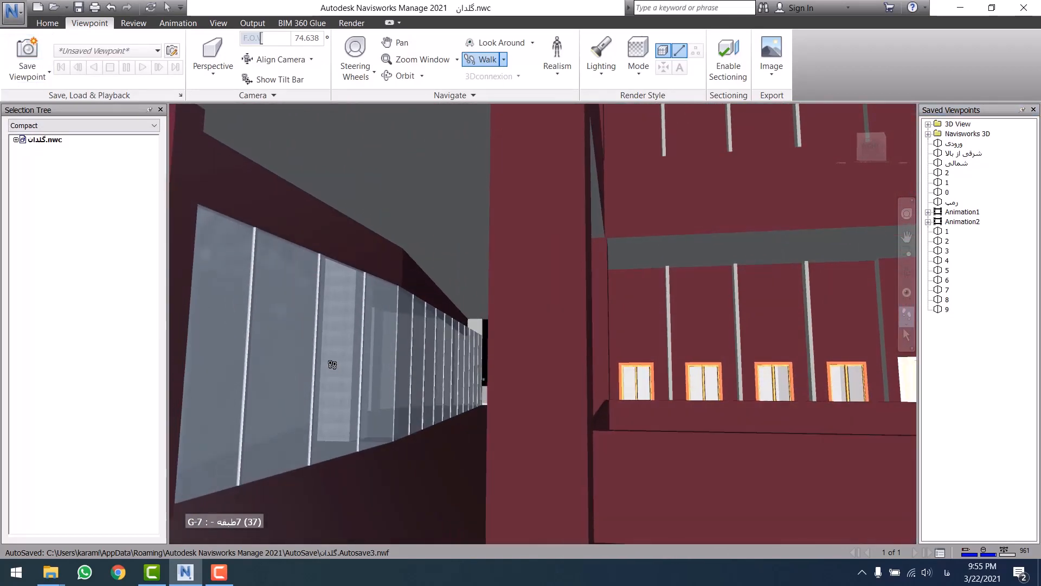
{"action": "left_click", "coordinate": [49, 52]}
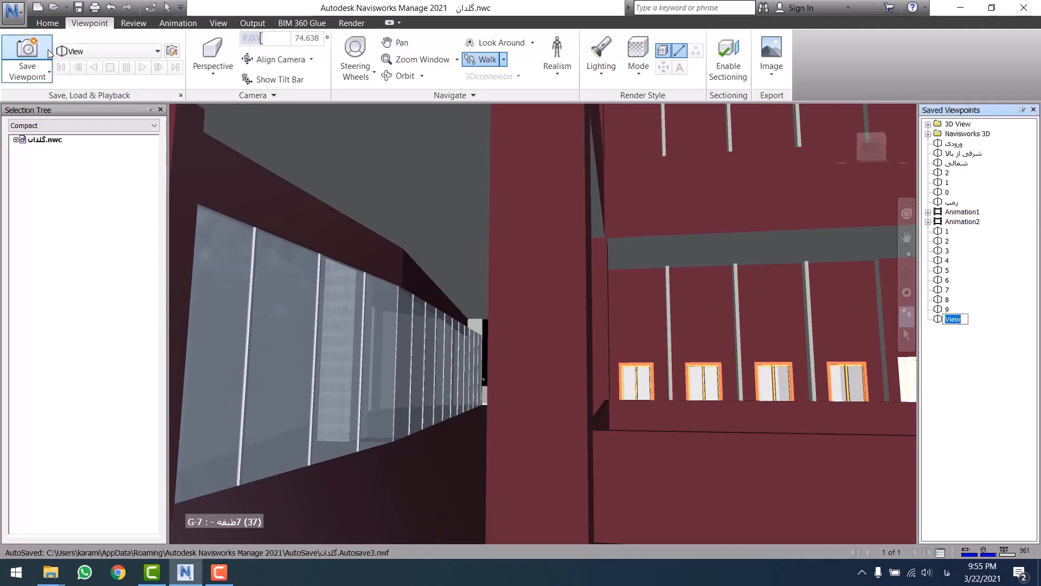
{"action": "type", "text": "10"}
{"action": "key", "text": "Return"}
Step: Walk past the column into the corridor along the glazed wall and save the view as viewpoint 11
{"action": "left_click_drag", "start_coordinate": [336, 479], "coordinate": [419, 302]}
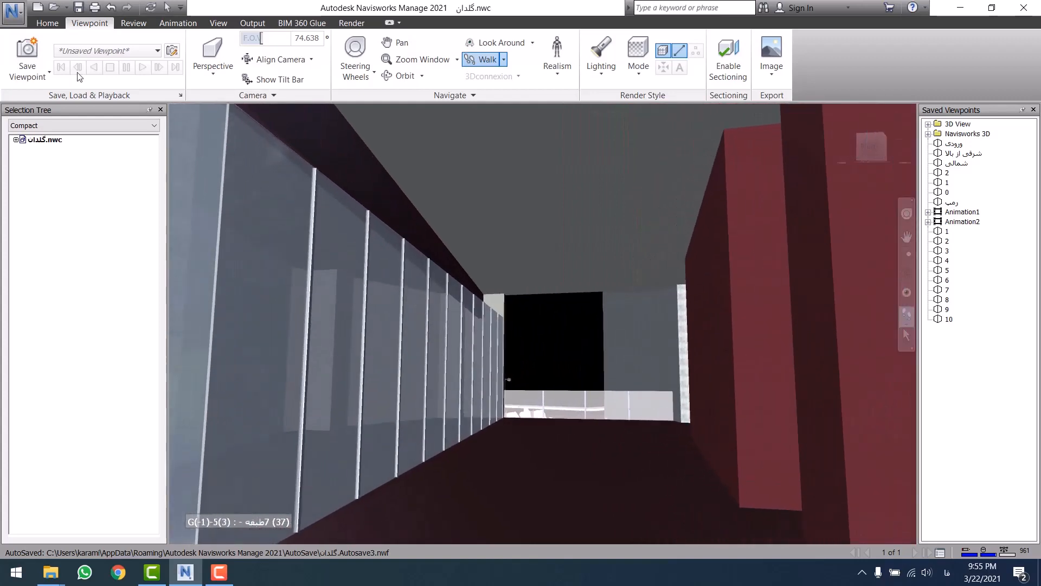
{"action": "left_click", "coordinate": [28, 48]}
{"action": "type", "text": "11"}
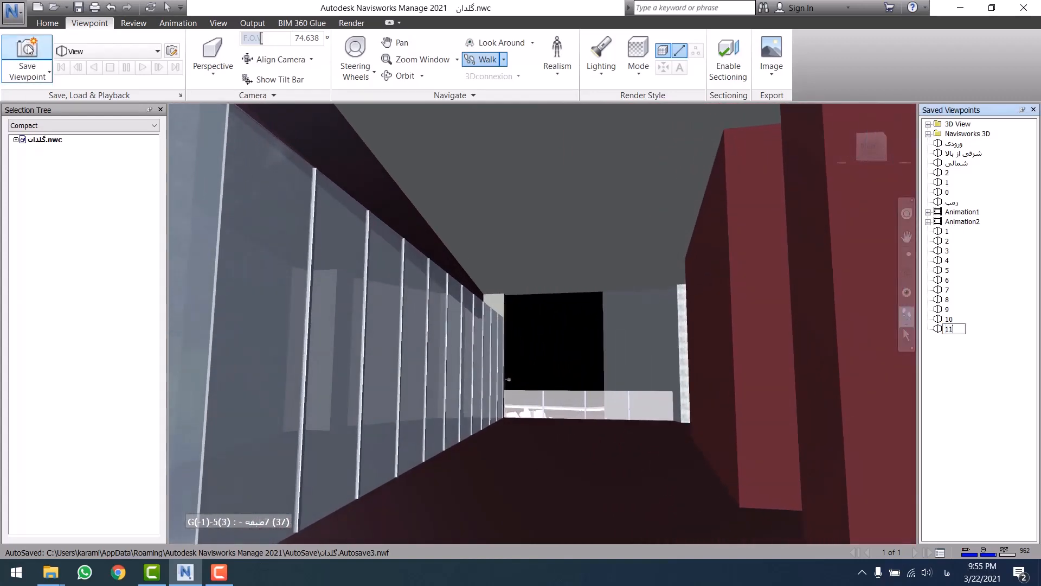
{"action": "key", "text": "Return"}
Step: Add a new empty animation to the saved viewpoints, keeping its default name
{"action": "left_click", "coordinate": [995, 376]}
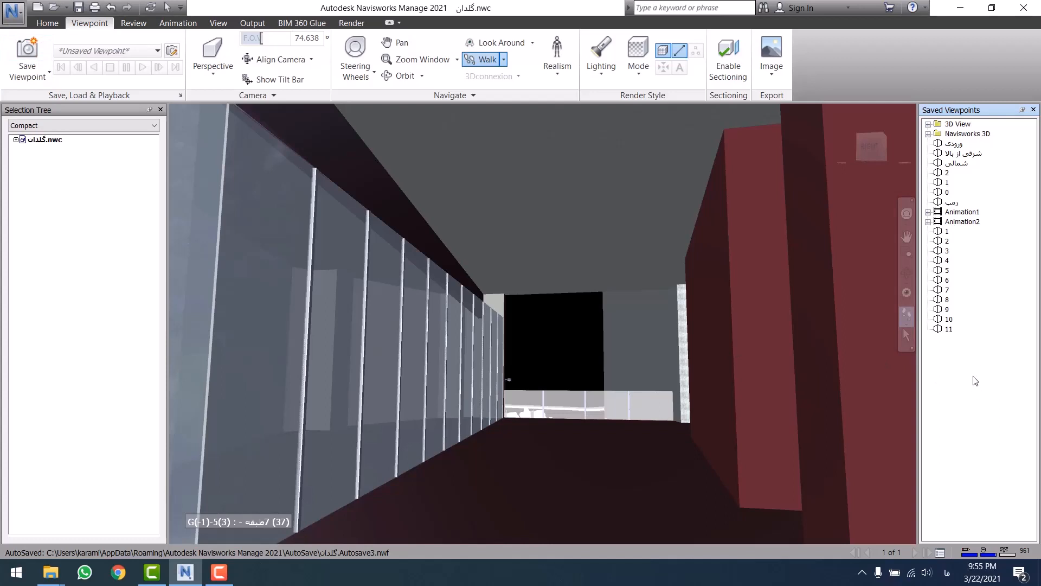
{"action": "right_click", "coordinate": [960, 363]}
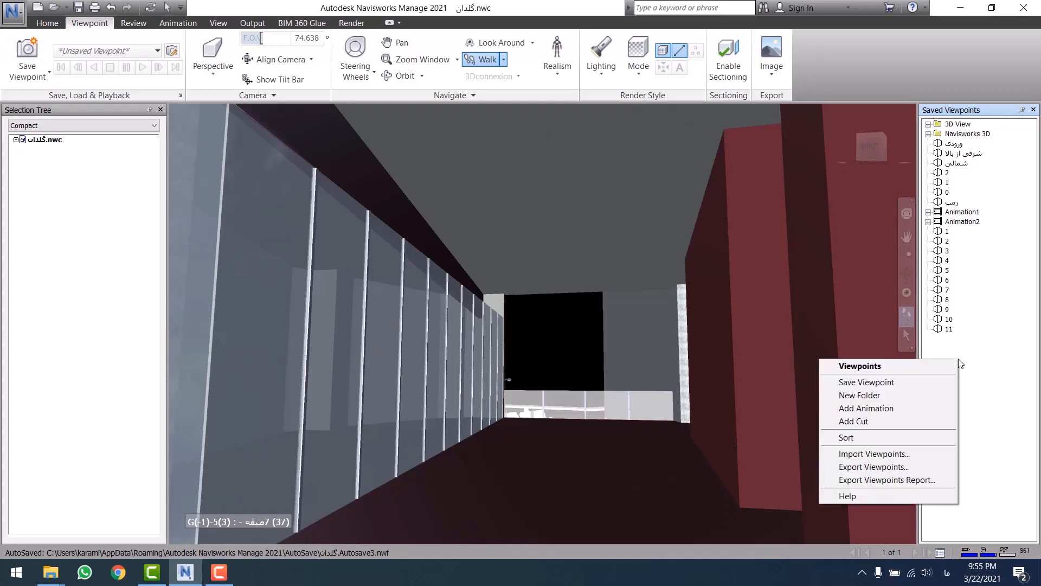
{"action": "left_click", "coordinate": [896, 410]}
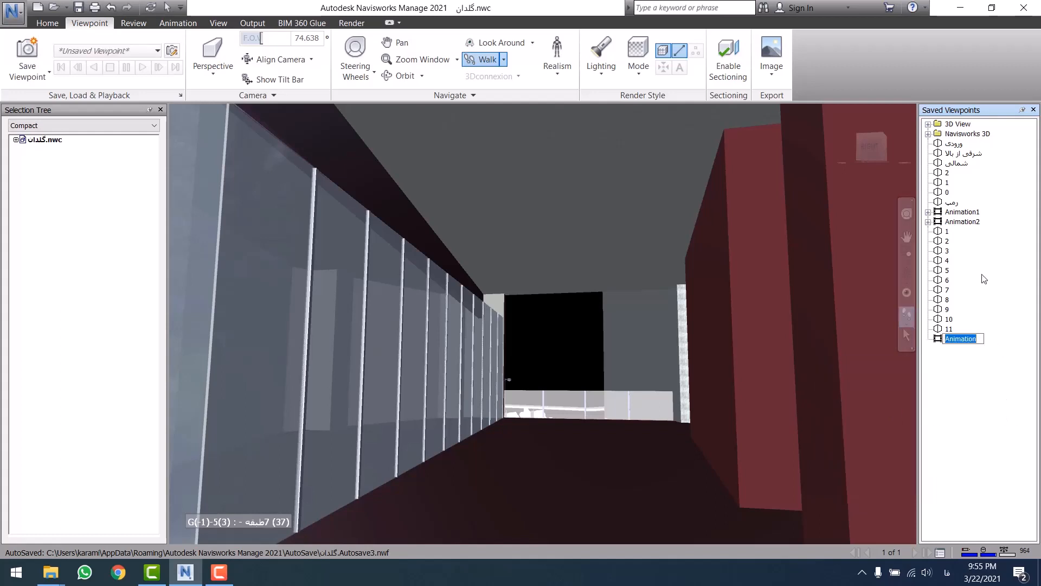
Step: Move the new viewpoints 1 through 11 together into the empty animation
{"action": "left_click", "coordinate": [947, 232]}
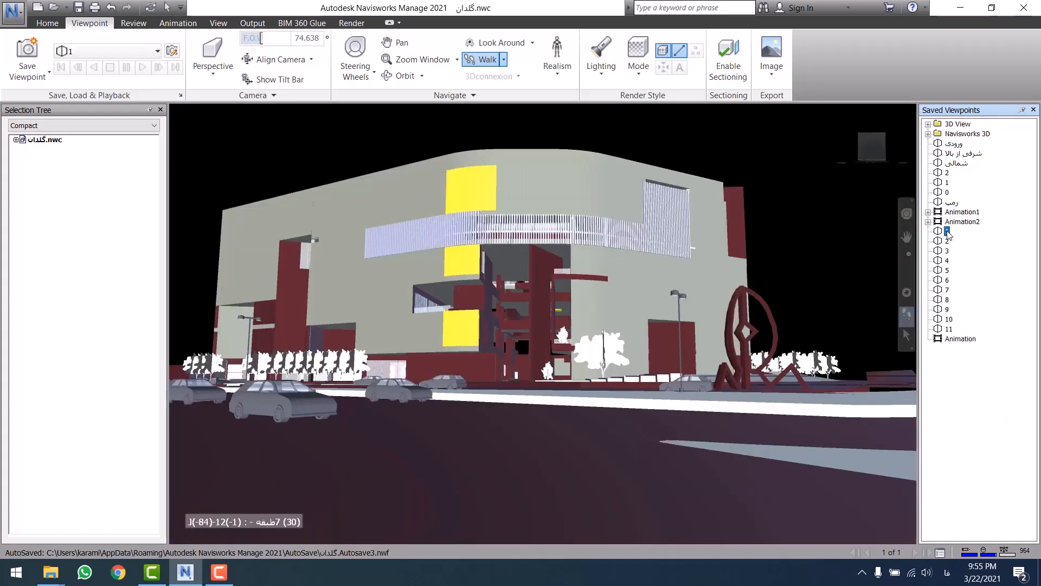
{"action": "left_click", "coordinate": [947, 233]}
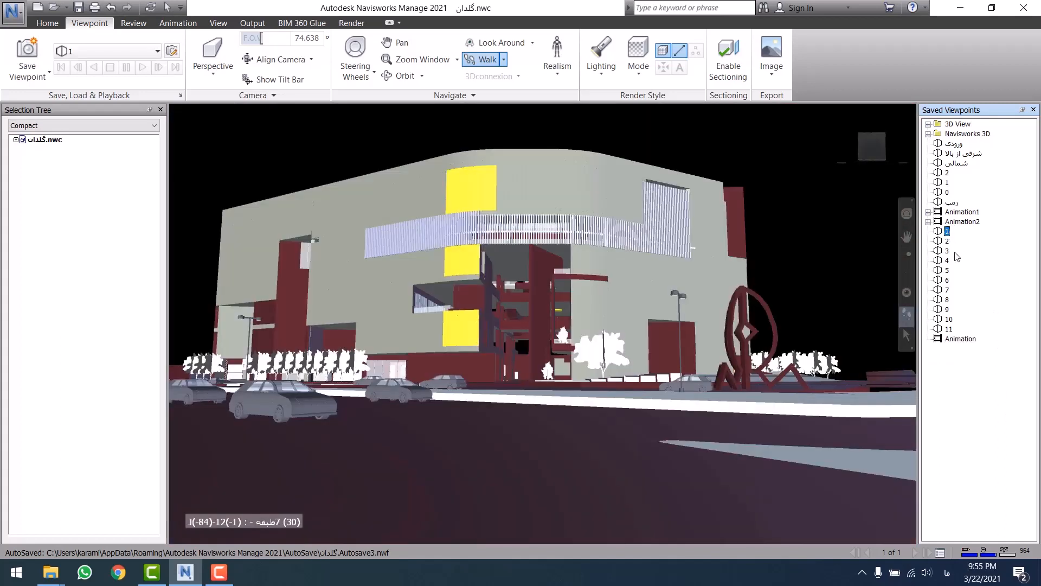
{"action": "left_click", "coordinate": [948, 328], "text": "shift"}
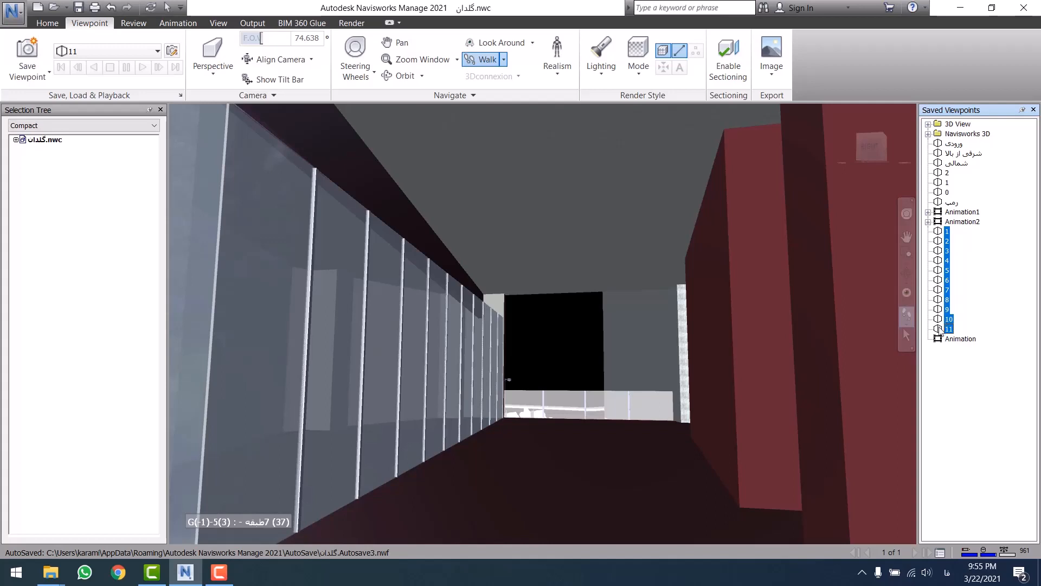
{"action": "left_click_drag", "start_coordinate": [960, 343], "coordinate": [961, 341]}
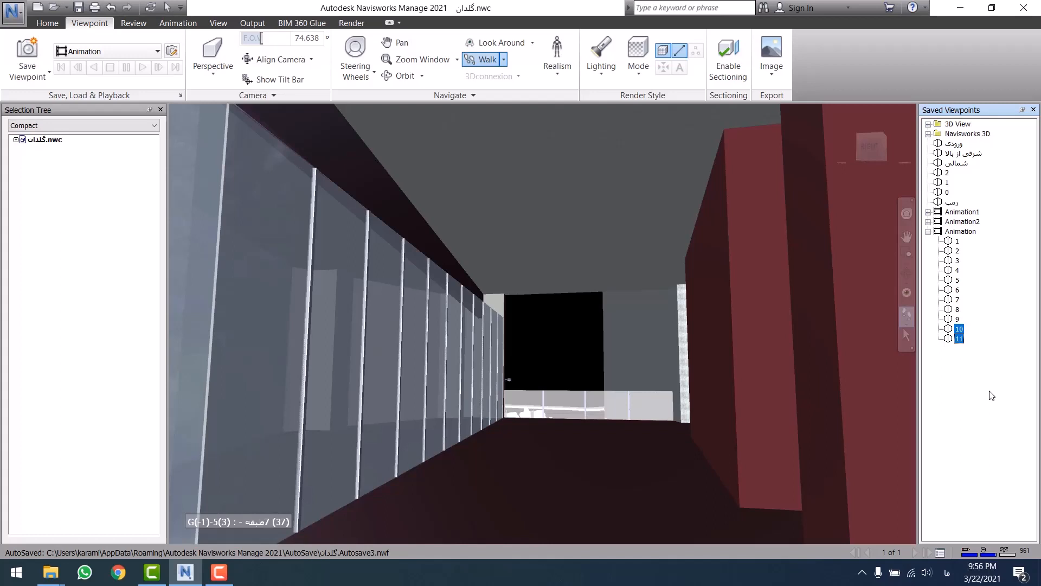
Step: Play the viewpoint animation from its start to review the whole walkthrough
{"action": "left_click", "coordinate": [963, 231]}
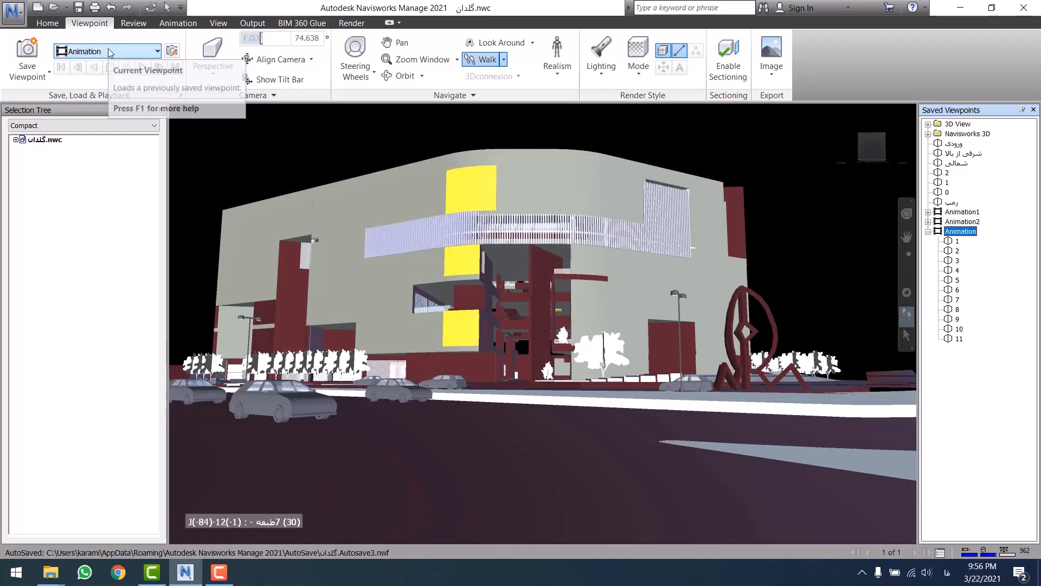
{"action": "left_click", "coordinate": [143, 67]}
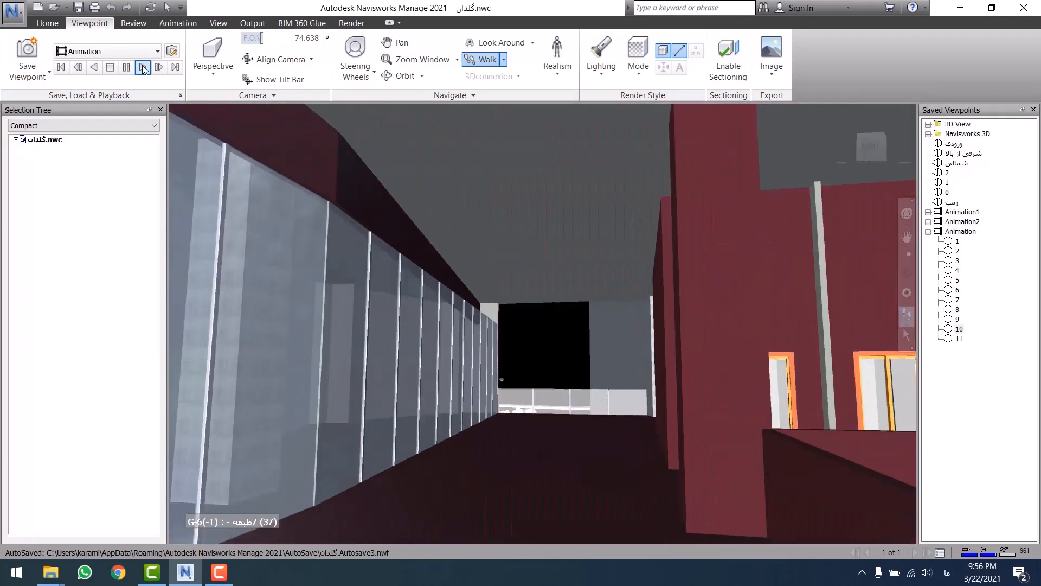
{"action": "left_click", "coordinate": [143, 66]}
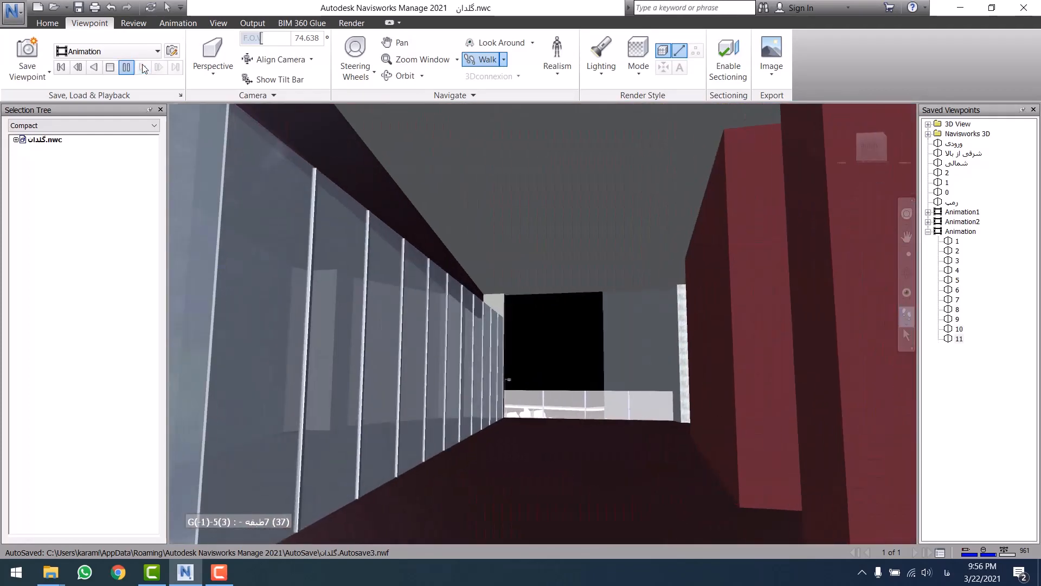
Step: Go through the animation's individual viewpoints to examine the camera path from the exterior to the upper floor
{"action": "left_click", "coordinate": [956, 241]}
{"action": "left_click", "coordinate": [957, 251]}
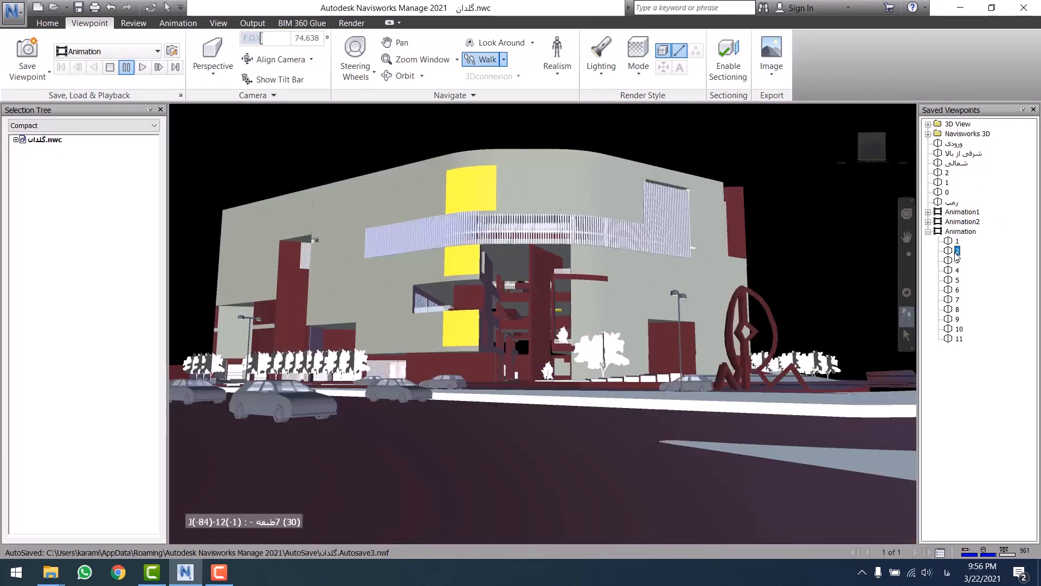
{"action": "left_click", "coordinate": [957, 261]}
{"action": "left_click", "coordinate": [957, 271]}
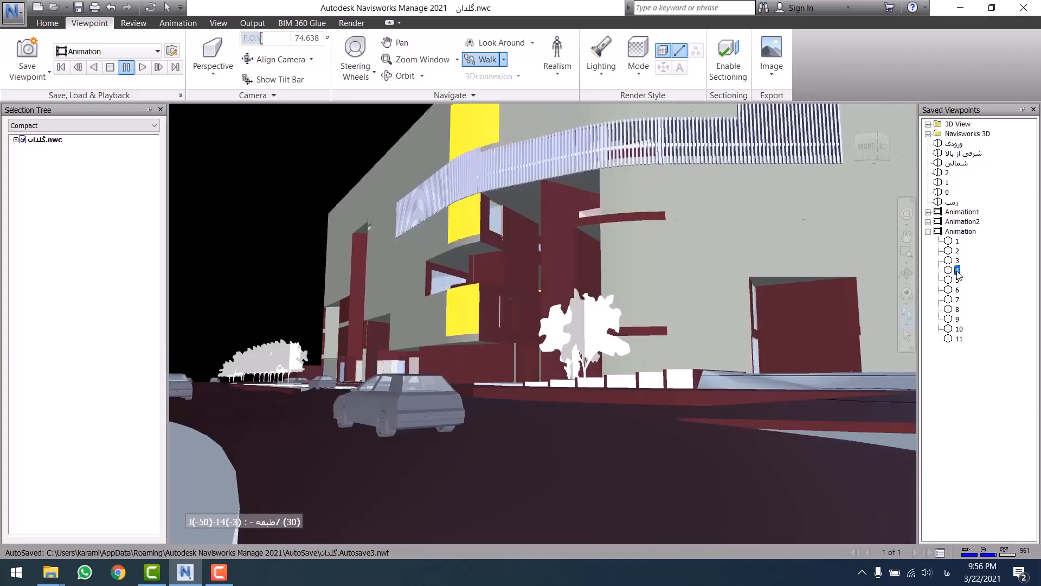
{"action": "left_click", "coordinate": [958, 290]}
{"action": "left_click", "coordinate": [957, 299]}
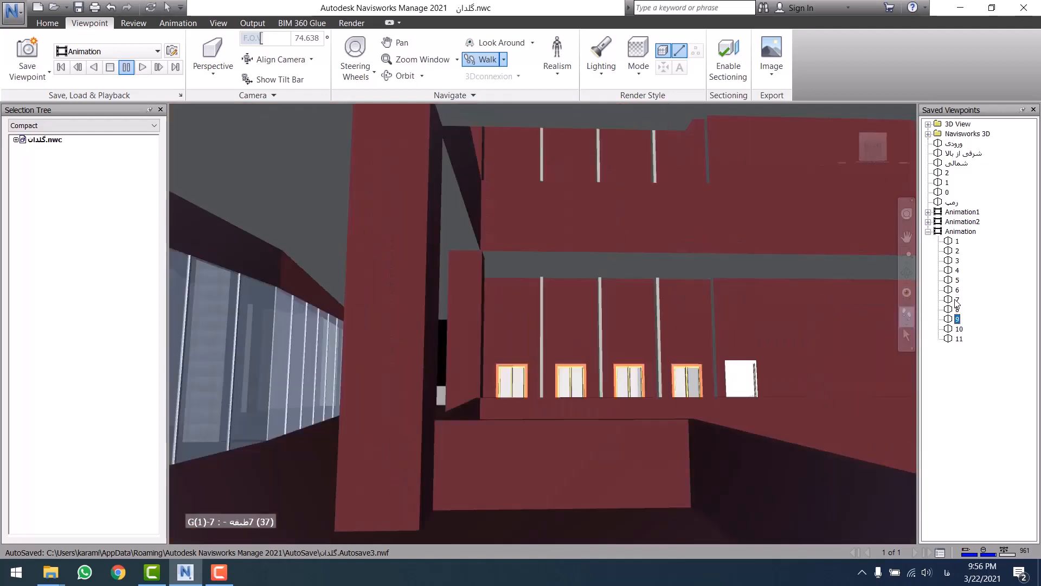
{"action": "left_click", "coordinate": [957, 299]}
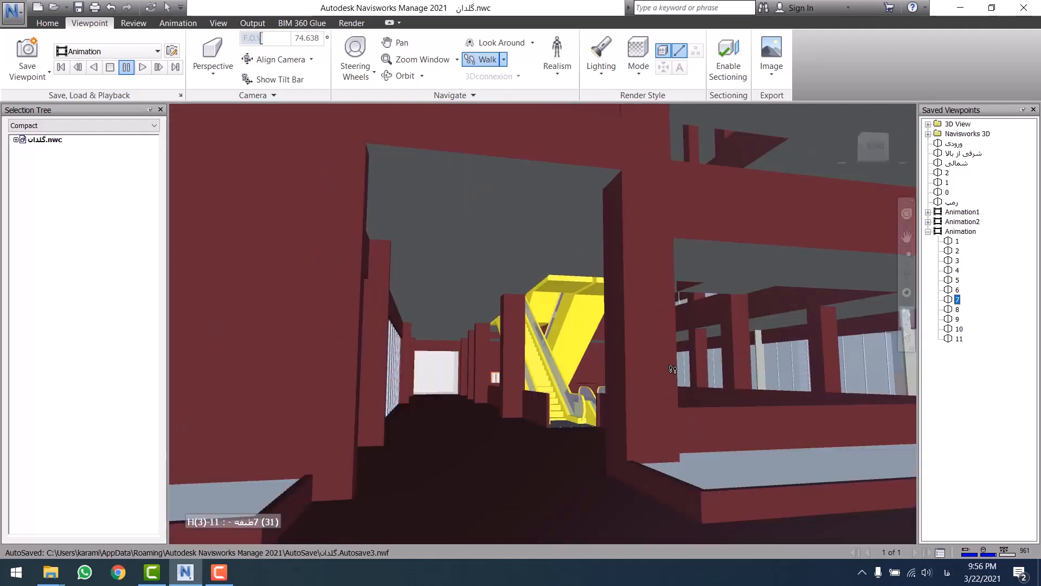
{"action": "left_click", "coordinate": [957, 309]}
Step: Play the animation from viewpoint 7 to examine the transition to the escalator, and pause it
{"action": "left_click", "coordinate": [952, 300]}
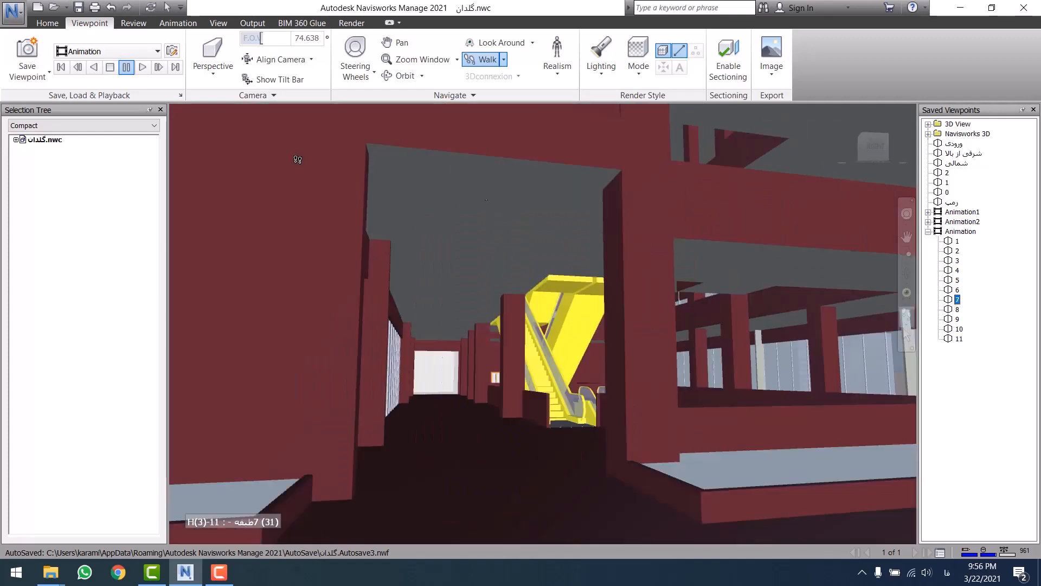
{"action": "left_click", "coordinate": [142, 67]}
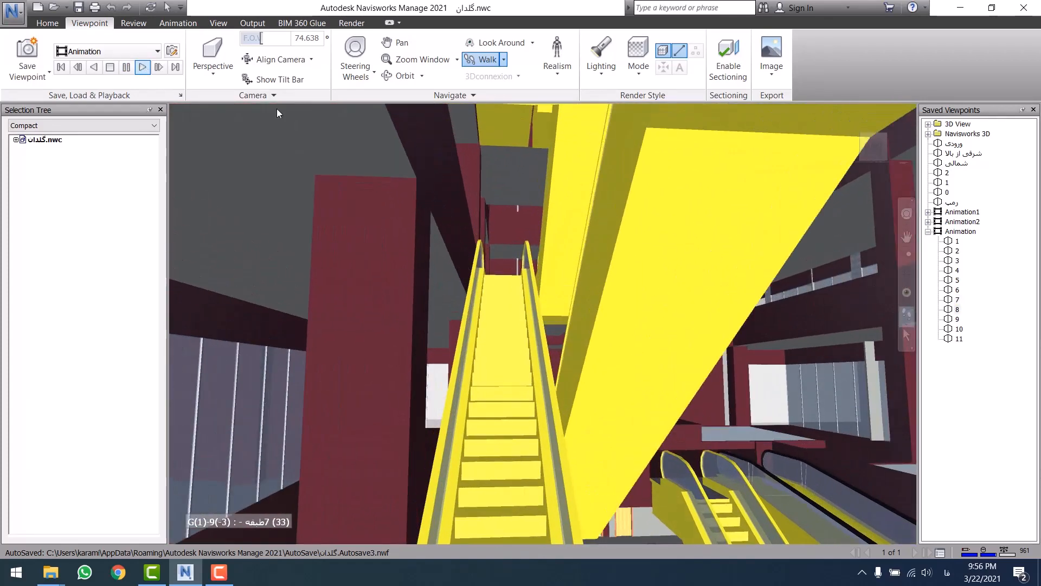
{"action": "left_click", "coordinate": [957, 300]}
{"action": "double_click", "coordinate": [959, 309]}
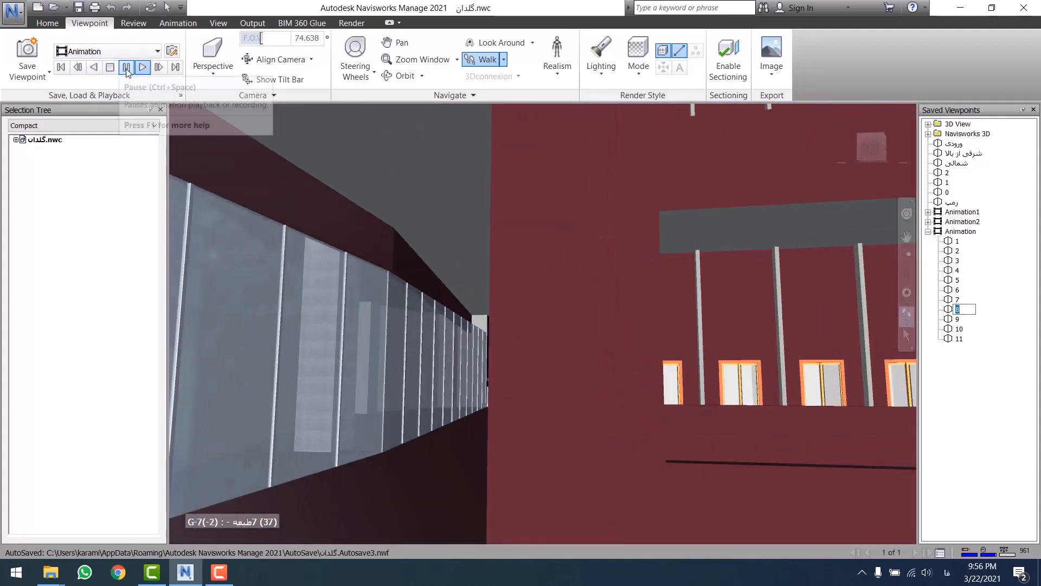
{"action": "left_click", "coordinate": [126, 67]}
Step: Starting from viewpoint 7, walk forward through the passage toward the yellow escalators and save the view as an additional viewpoint
{"action": "left_click", "coordinate": [957, 299]}
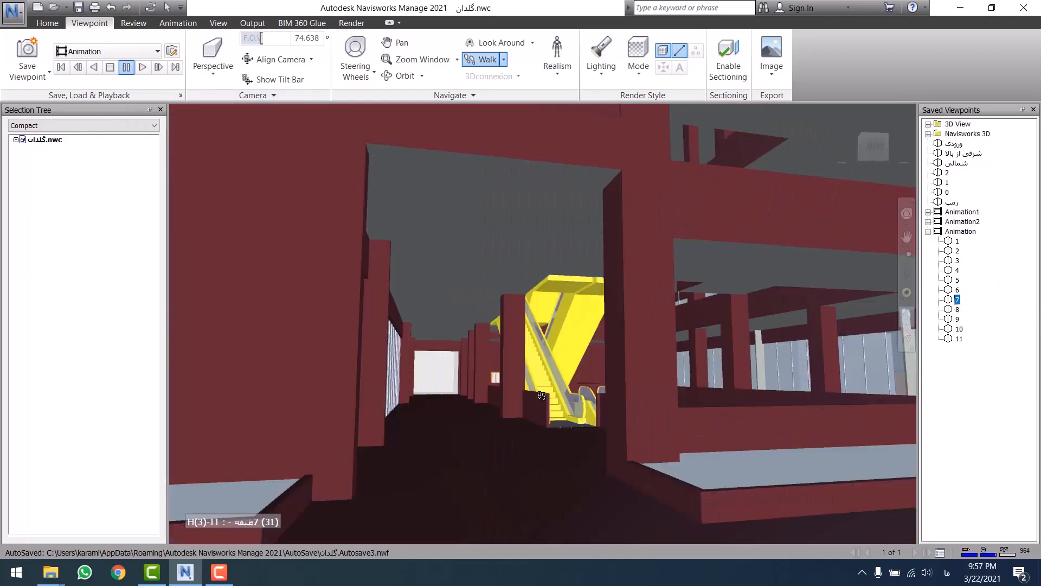
{"action": "left_click_drag", "start_coordinate": [493, 416], "coordinate": [595, 441]}
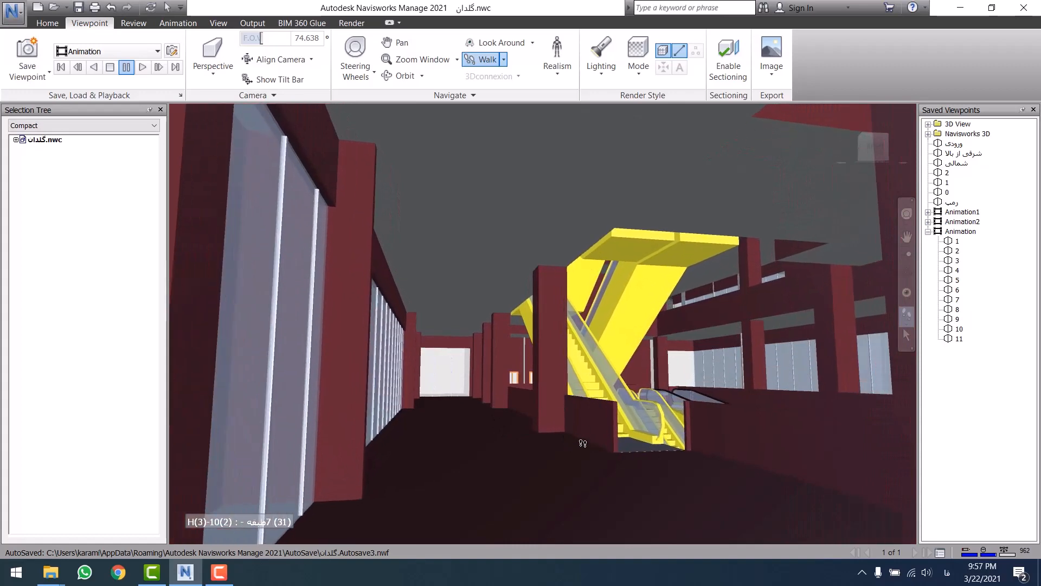
{"action": "left_click", "coordinate": [29, 54]}
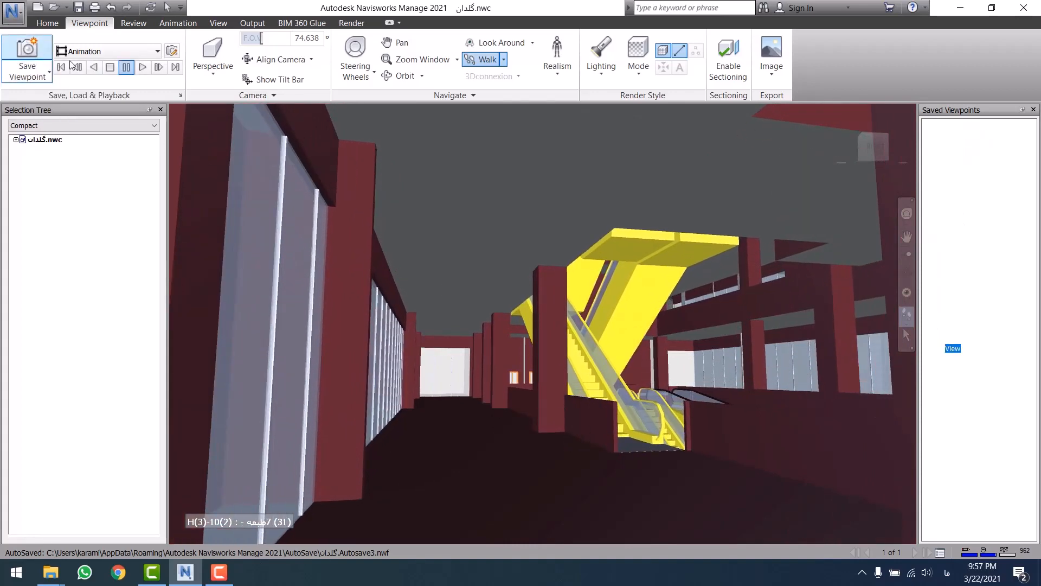
{"action": "left_click", "coordinate": [963, 388]}
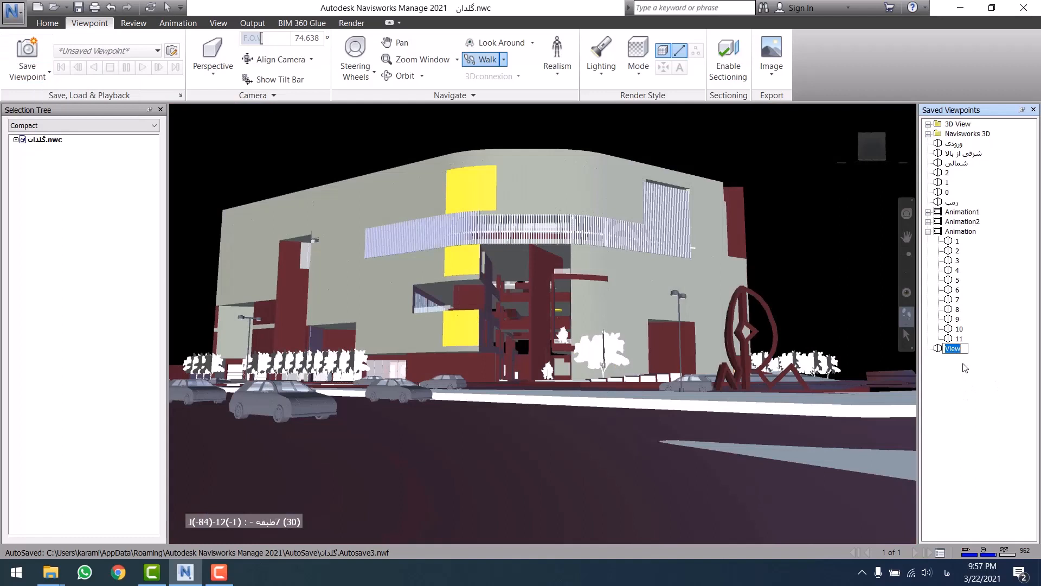
Step: Rename the newly saved passage viewpoint as 7-1
{"action": "left_click", "coordinate": [961, 339]}
{"action": "left_click", "coordinate": [955, 349]}
{"action": "right_click", "coordinate": [954, 349]}
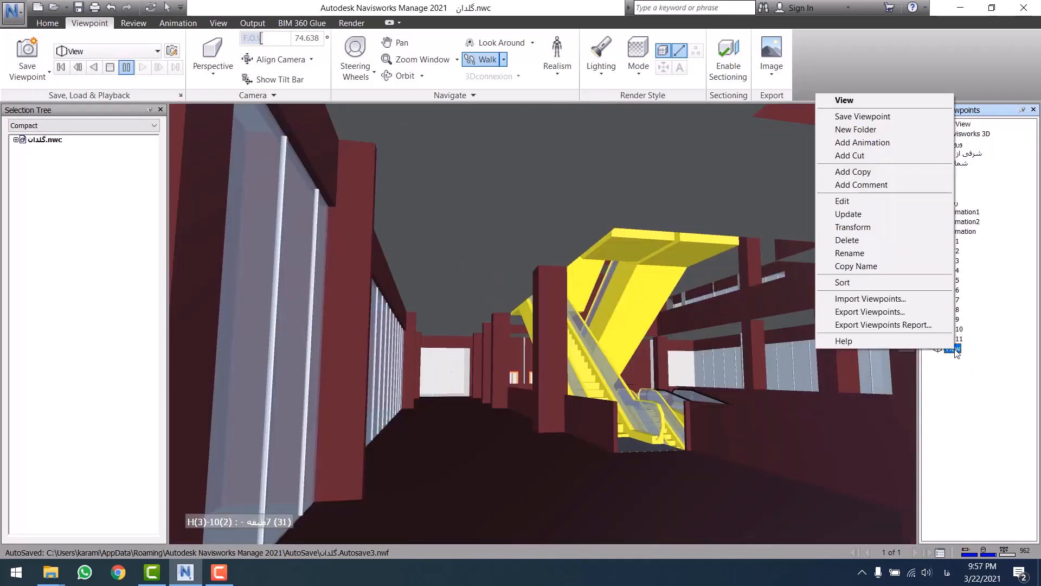
{"action": "left_click", "coordinate": [893, 250]}
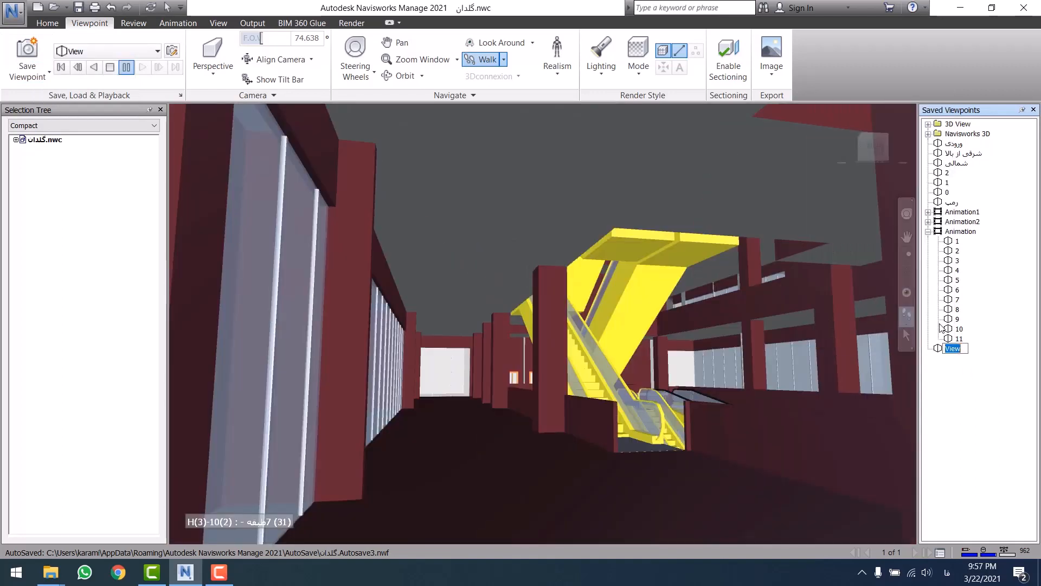
{"action": "type", "text": "7-1"}
{"action": "key", "text": "Return"}
Step: Move viewpoint 7-1 into the animation between viewpoints 7 and 8
{"action": "left_click", "coordinate": [977, 382]}
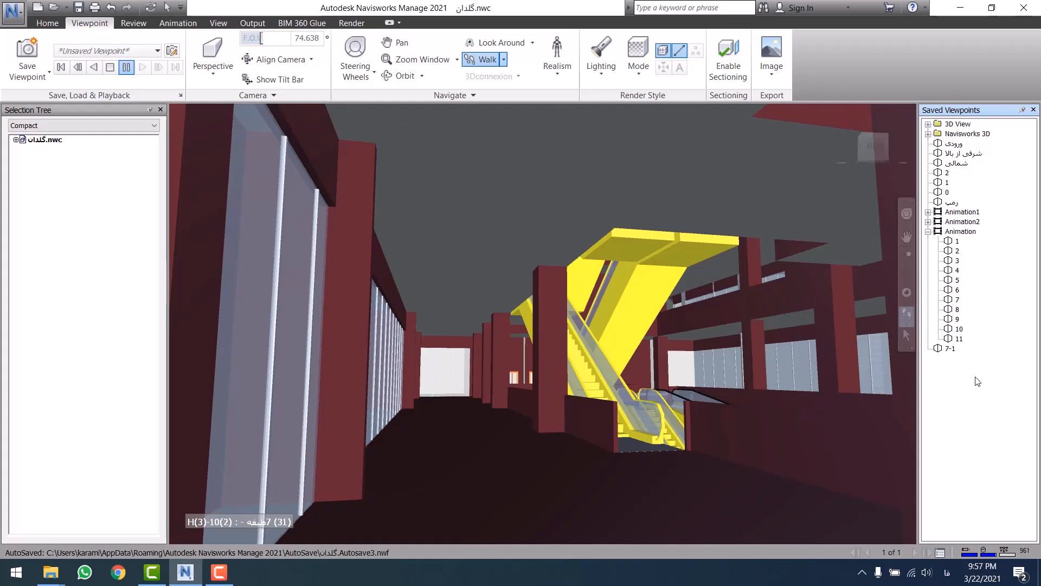
{"action": "left_click", "coordinate": [947, 349]}
{"action": "left_click_drag", "start_coordinate": [938, 351], "coordinate": [964, 304]}
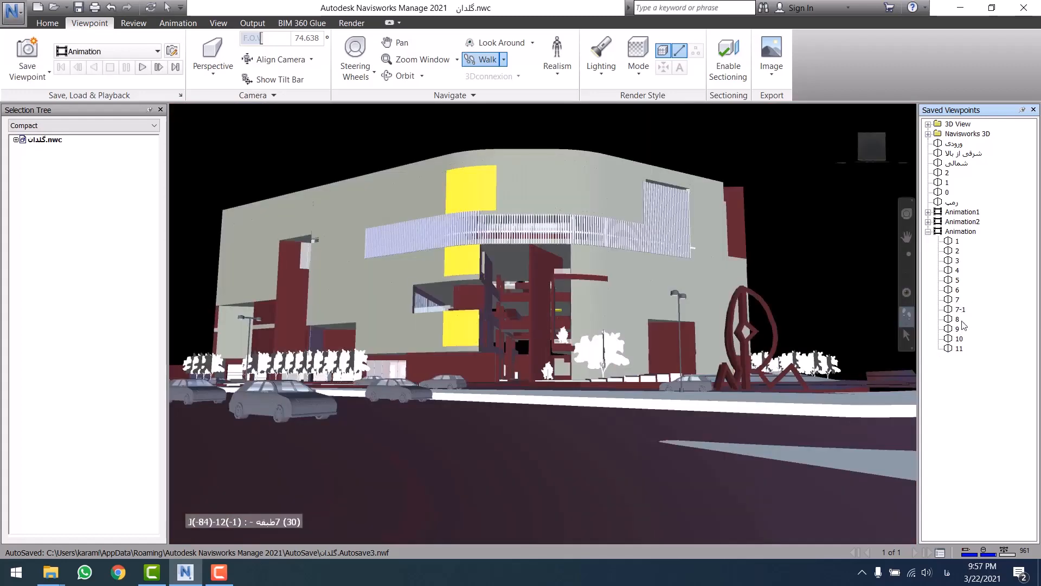
Step: Play the revised animation from its start and review viewpoints 10 and 9 individually
{"action": "left_click", "coordinate": [956, 230]}
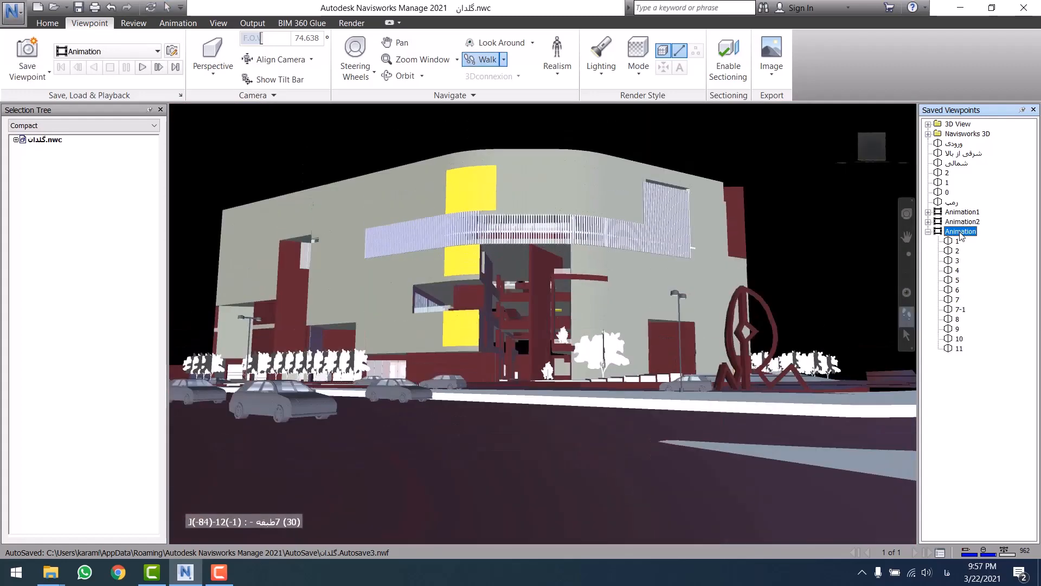
{"action": "left_click", "coordinate": [143, 67]}
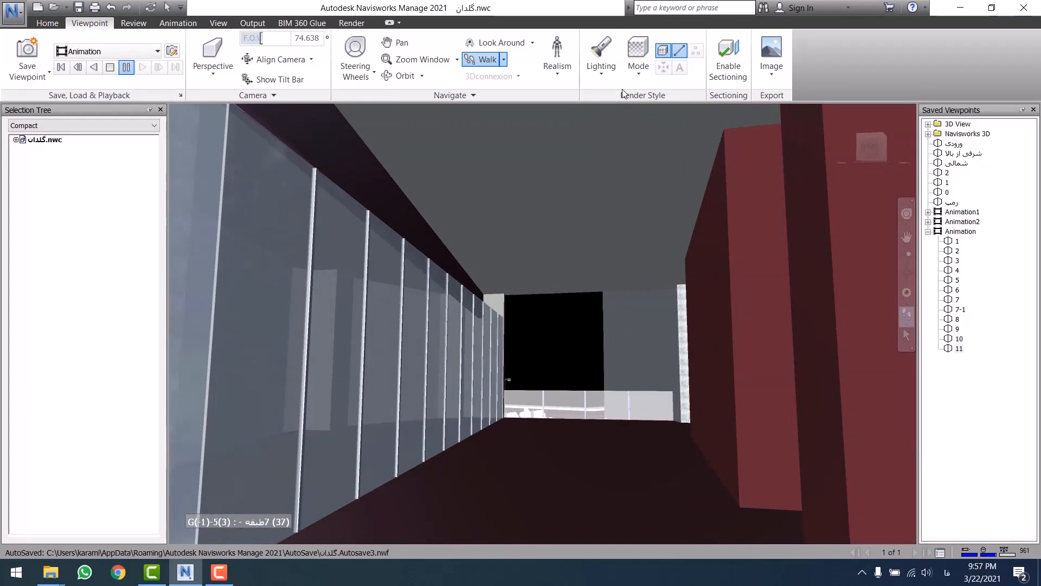
{"action": "left_click", "coordinate": [960, 338]}
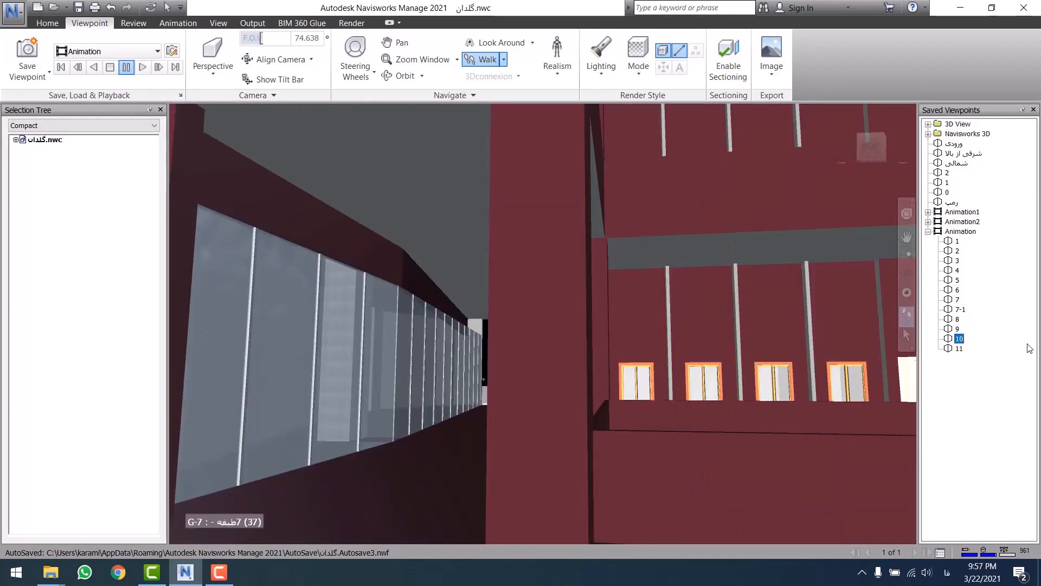
{"action": "left_click", "coordinate": [956, 329]}
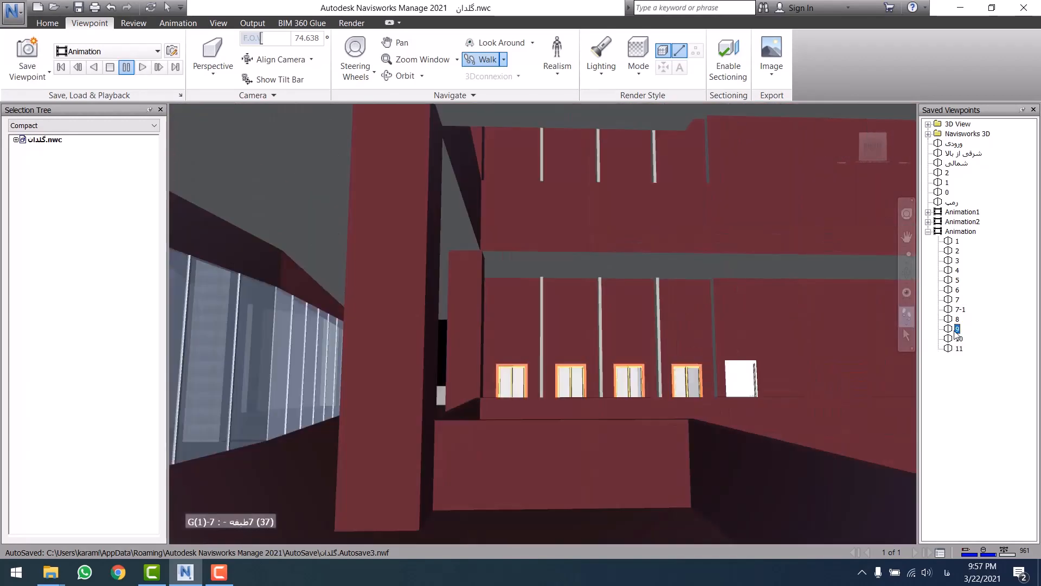
Step: From viewpoint 10, walk toward the passage beside the glazed wall and save the view as an additional viewpoint
{"action": "left_click", "coordinate": [142, 68]}
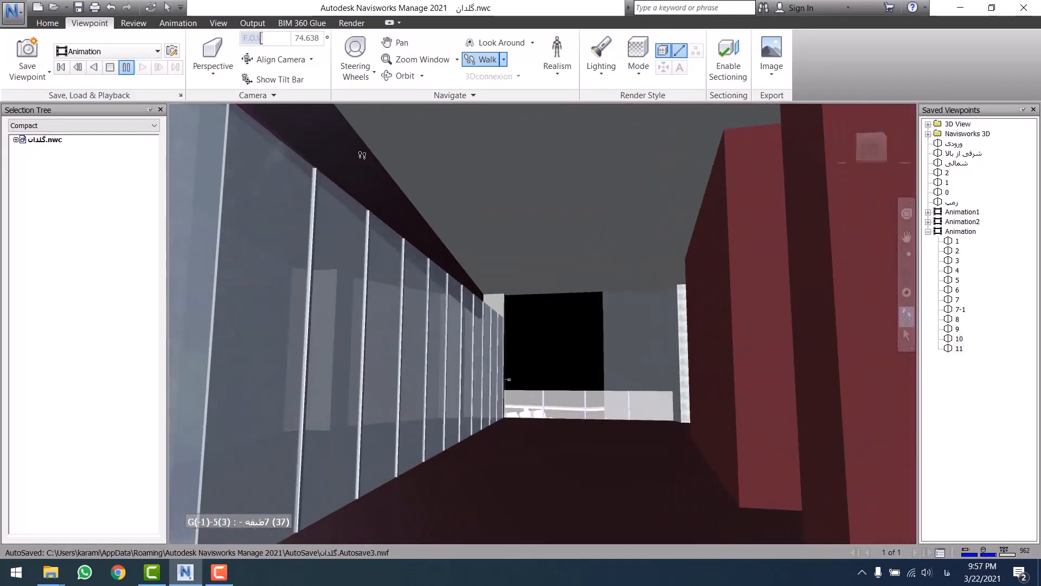
{"action": "left_click", "coordinate": [959, 339]}
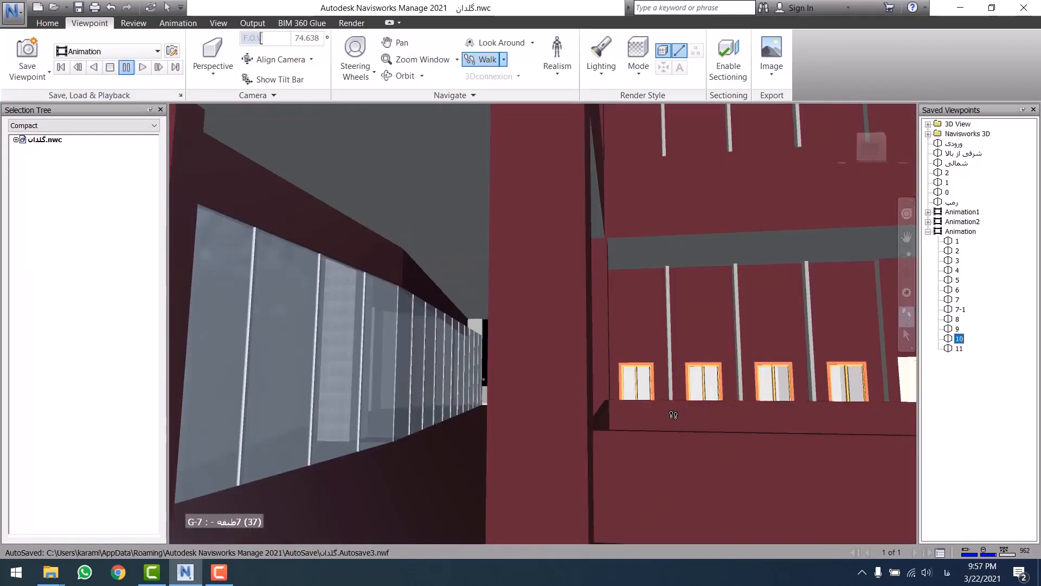
{"action": "left_click_drag", "start_coordinate": [643, 415], "coordinate": [588, 416]}
{"action": "left_click_drag", "start_coordinate": [524, 414], "coordinate": [550, 342]}
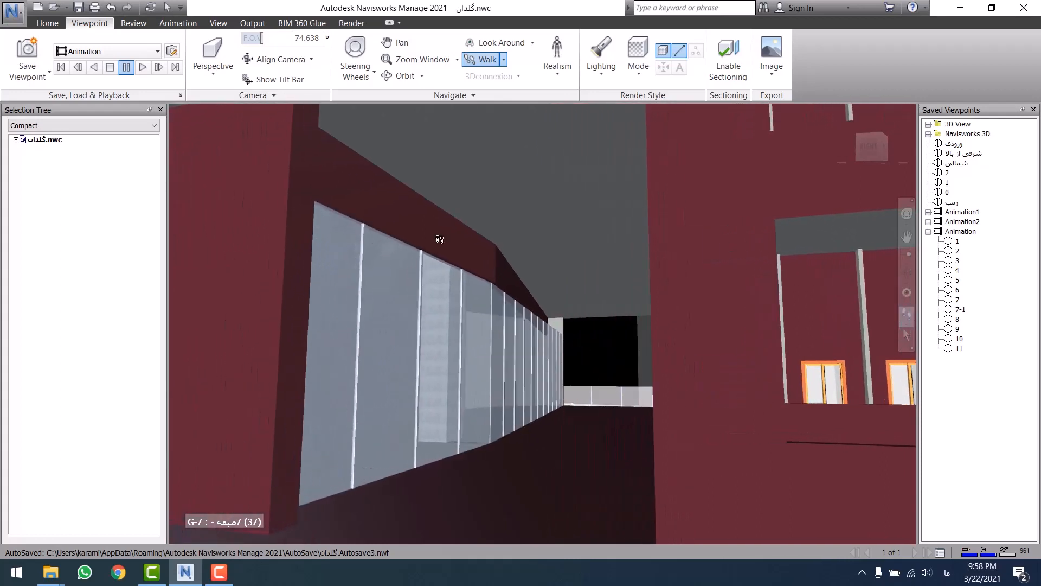
{"action": "left_click", "coordinate": [38, 51]}
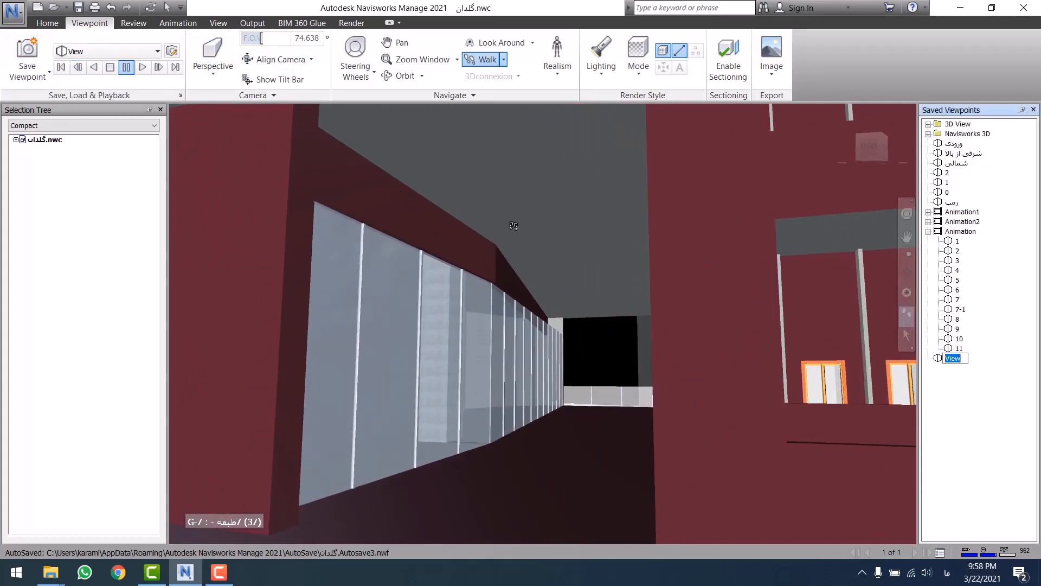
Step: Rename the newly saved viewpoint as 10-1 and move it into the animation between viewpoints 10 and 11
{"action": "type", "text": "10-1"}
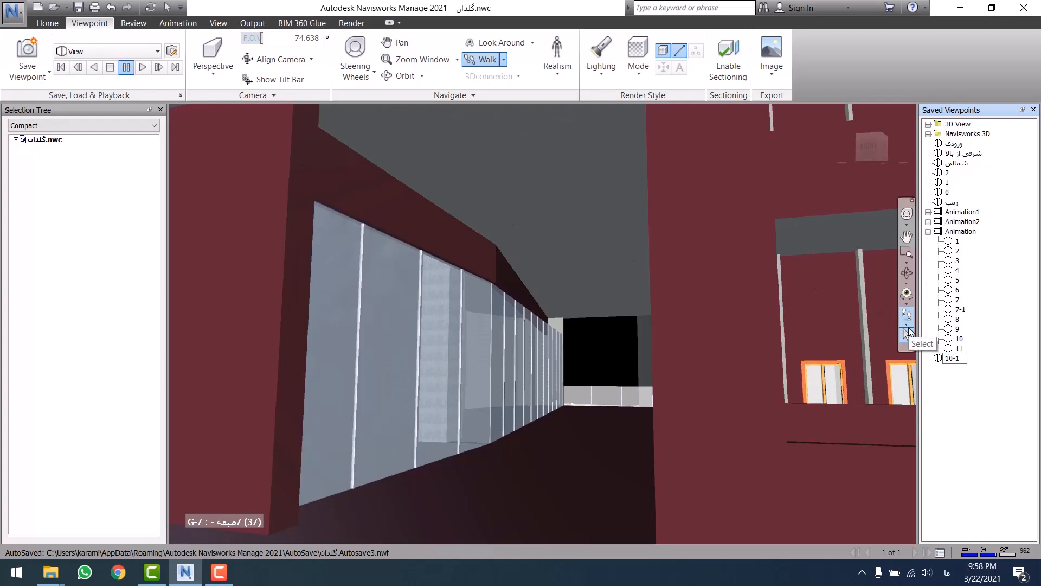
{"action": "key", "text": "Return"}
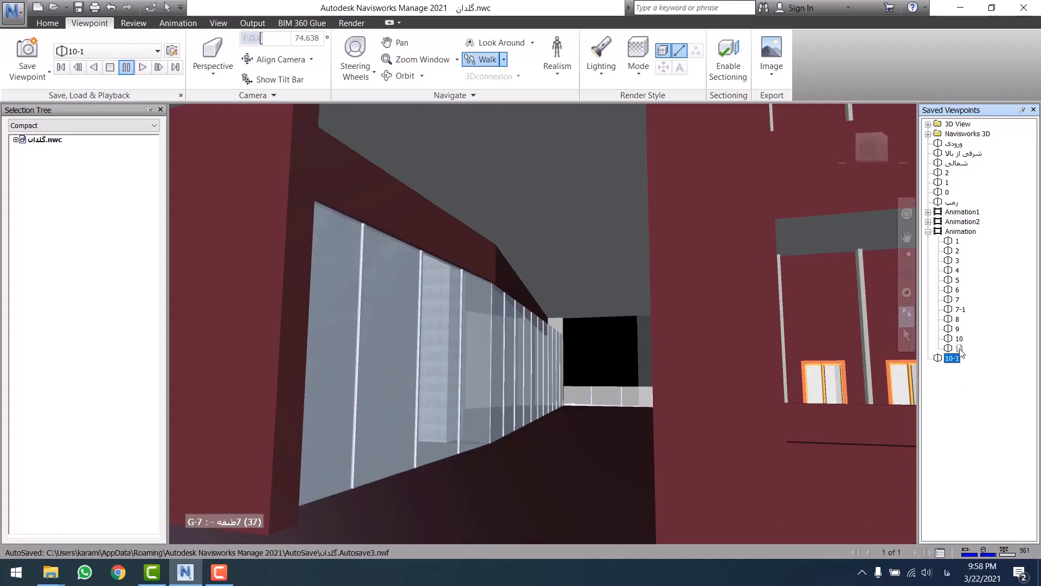
{"action": "left_click_drag", "start_coordinate": [966, 351], "coordinate": [970, 353]}
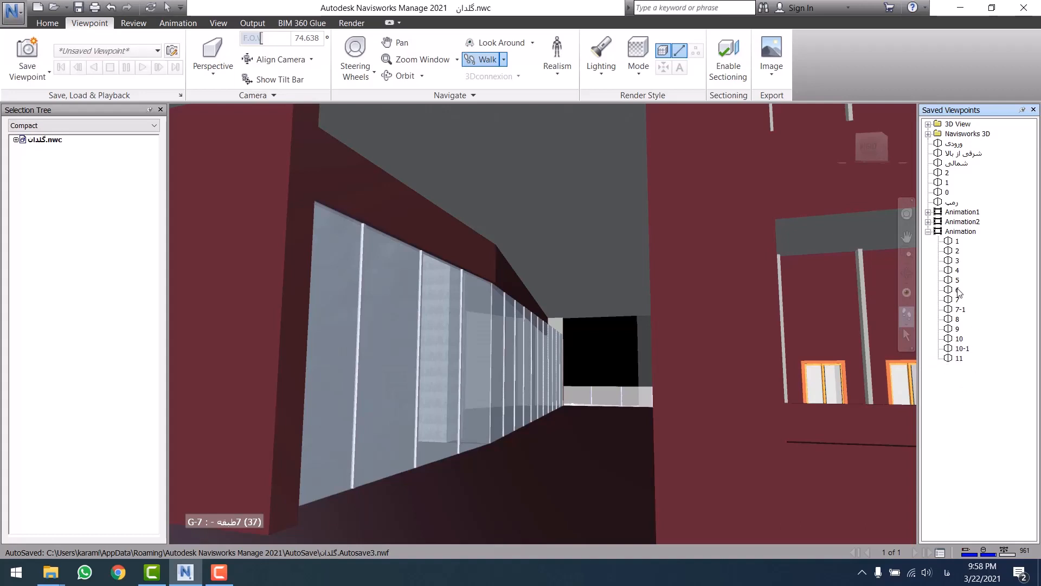
Step: Play the animation from viewpoint 7-1 to its end to check the path through 10-1
{"action": "left_click", "coordinate": [957, 290]}
{"action": "left_click", "coordinate": [960, 309]}
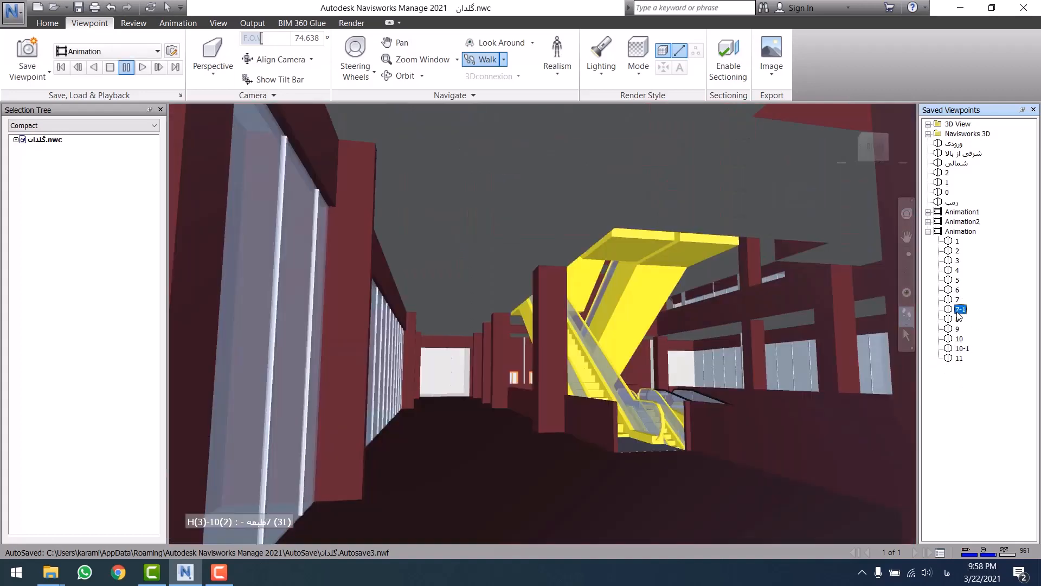
{"action": "left_click", "coordinate": [143, 67]}
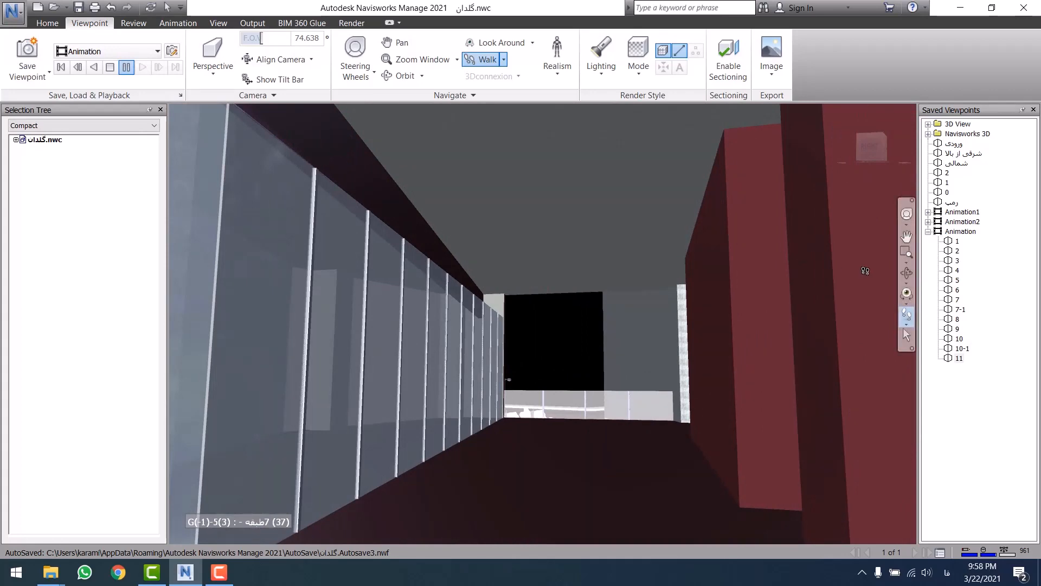
Step: Try deleting viewpoint 7 from the animation, and undo the deletion
{"action": "left_click", "coordinate": [958, 299]}
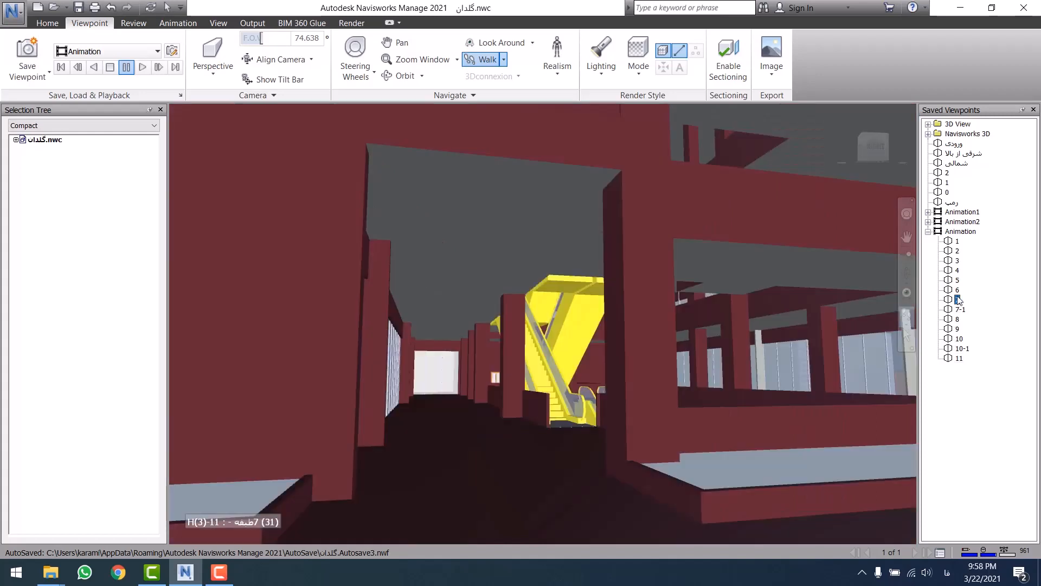
{"action": "key", "text": "Delete"}
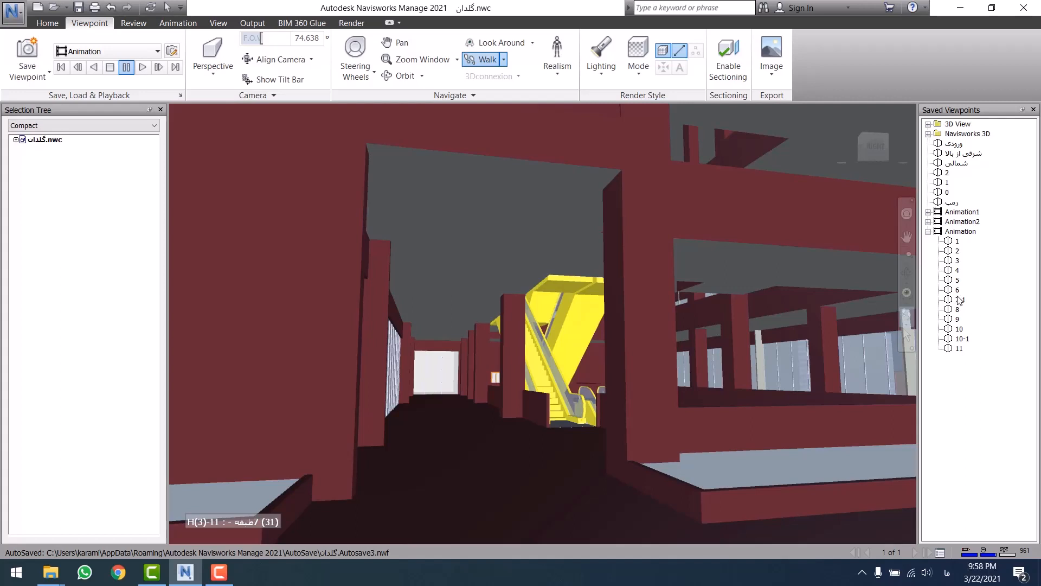
{"action": "key", "text": "ctrl+z"}
Step: Play the whole animation from its start to review the complete path
{"action": "left_click", "coordinate": [960, 231]}
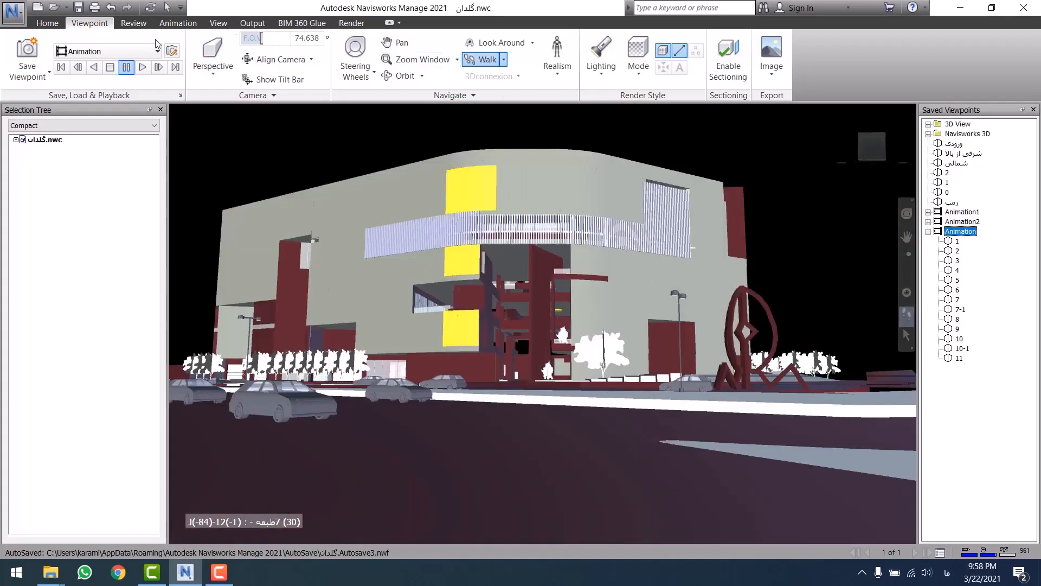
{"action": "left_click", "coordinate": [142, 67]}
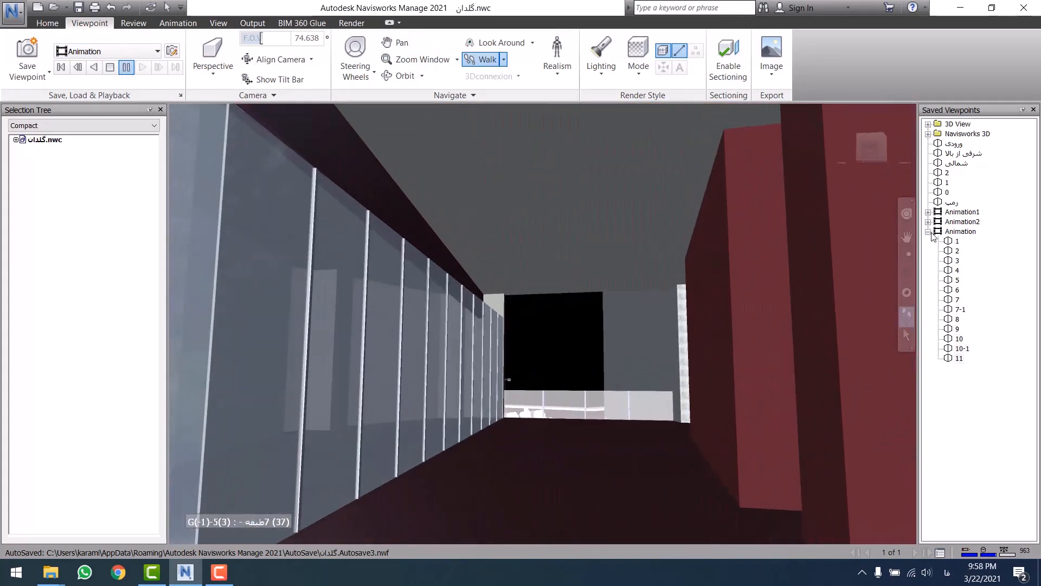
Step: Collapse the assembled animation's viewpoint list and set the animation's duration to 60, keeping synchronized angular/linear speed smoothing
{"action": "double_click", "coordinate": [934, 234]}
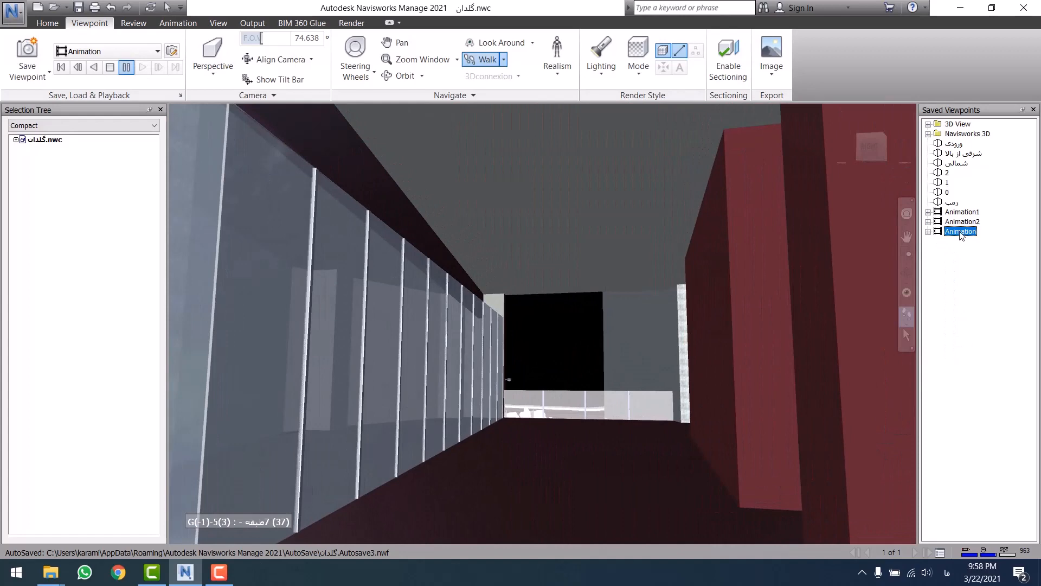
{"action": "right_click", "coordinate": [960, 235]}
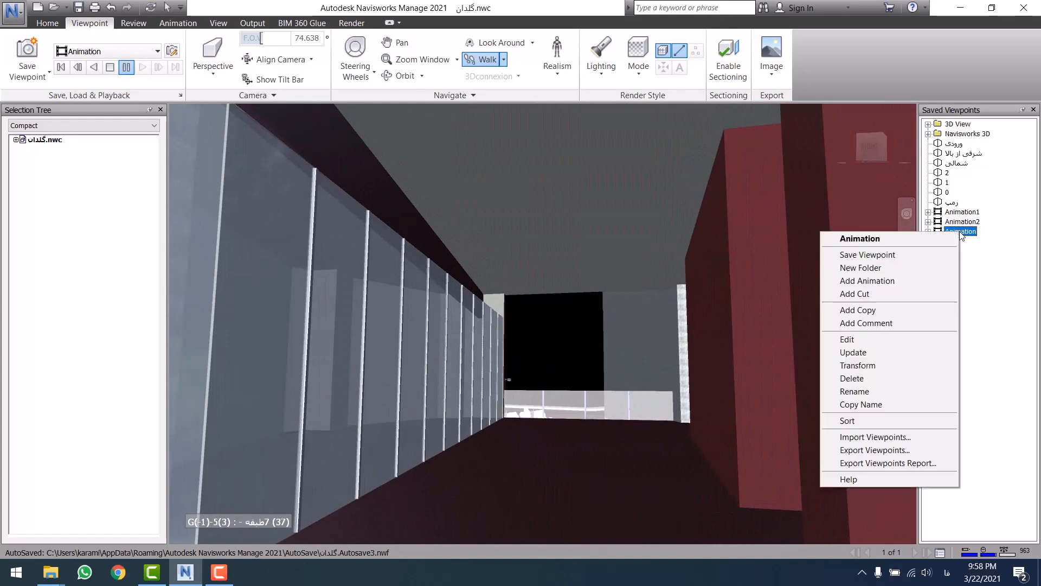
{"action": "left_click", "coordinate": [861, 341]}
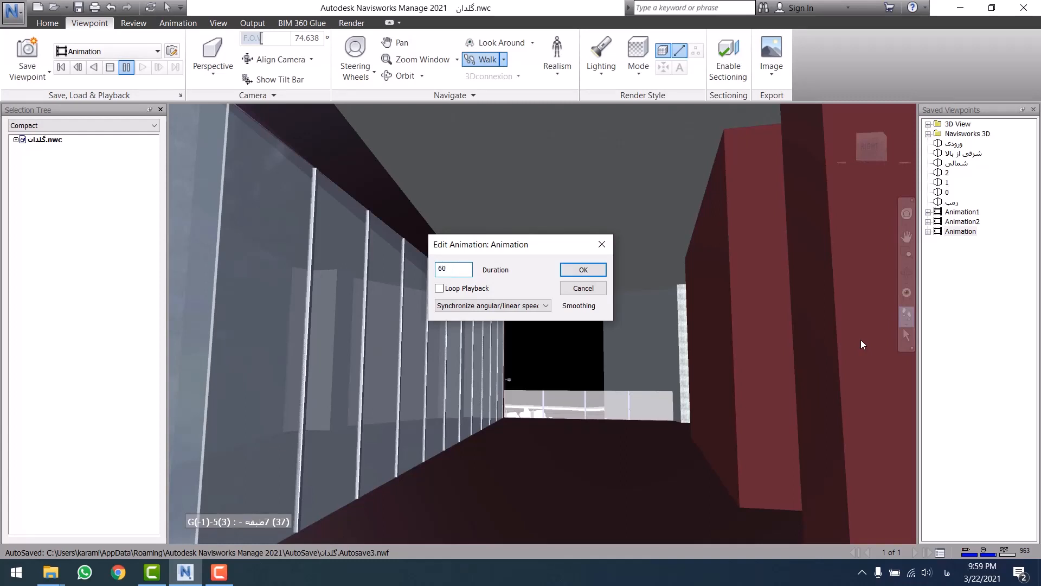
{"action": "left_click", "coordinate": [583, 269]}
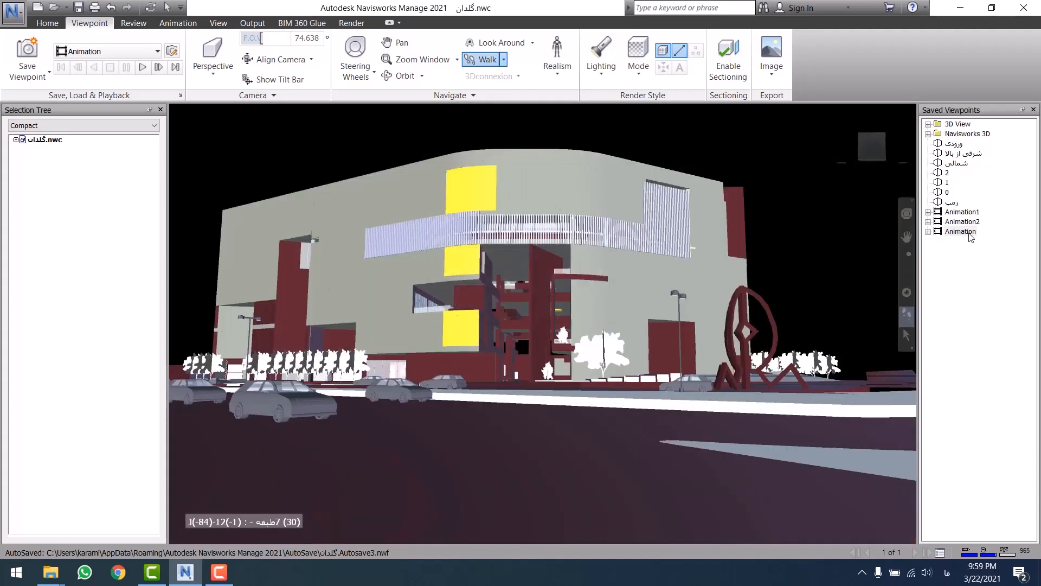
Step: Play the animation with its new duration and stop the playback after checking the speed
{"action": "left_click", "coordinate": [961, 232]}
{"action": "left_click", "coordinate": [143, 67]}
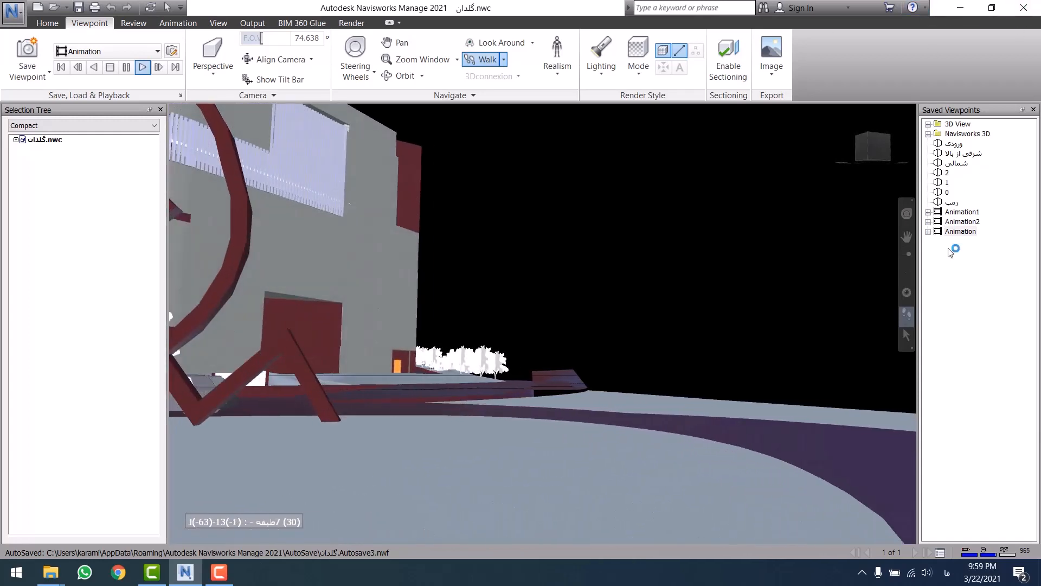
{"action": "right_click", "coordinate": [958, 232]}
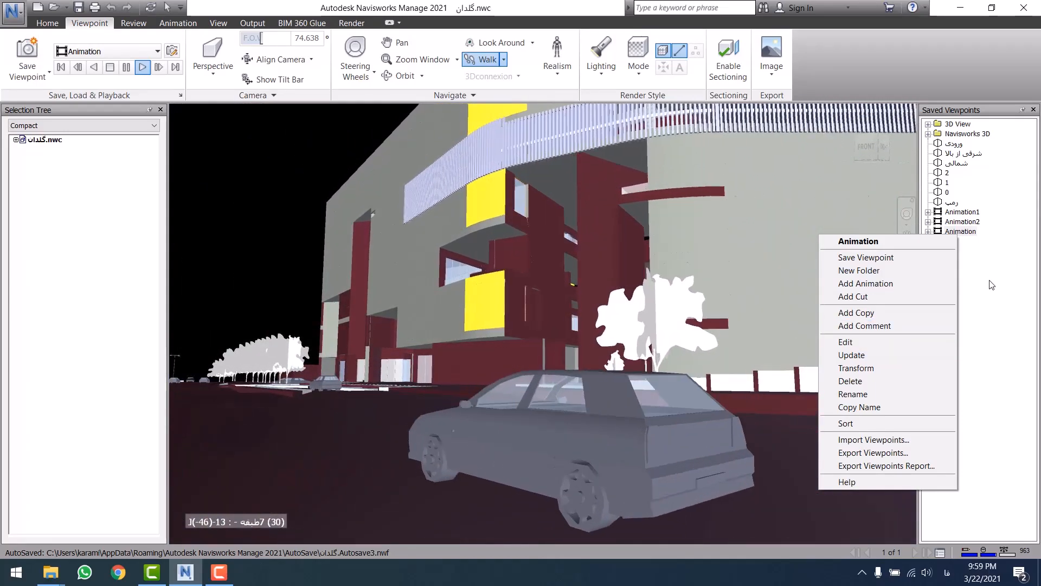
{"action": "left_click", "coordinate": [992, 285]}
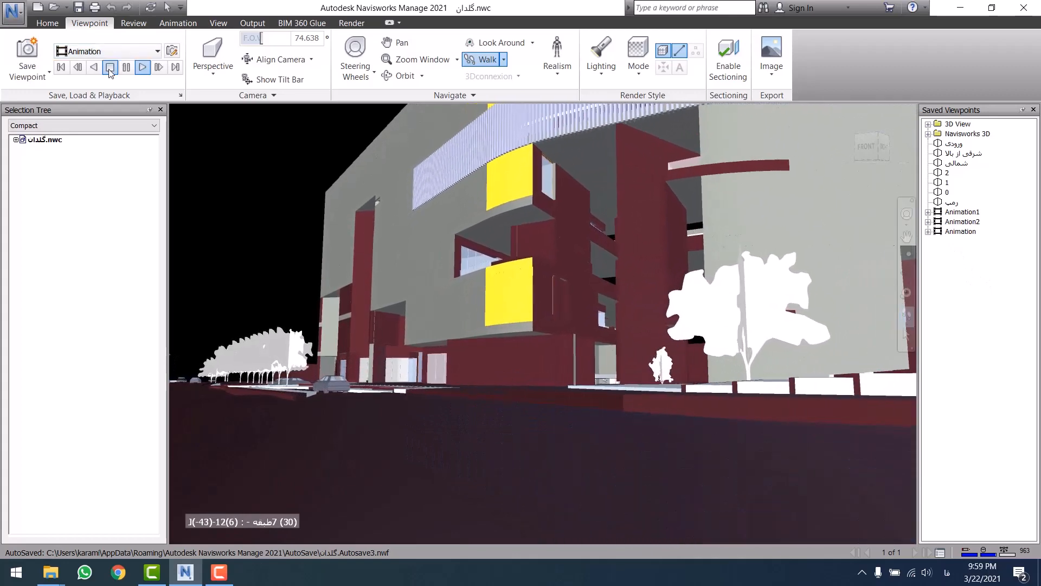
{"action": "left_click", "coordinate": [110, 68]}
Step: Expand the animation and examine viewpoints 7 and 7-1, followed by viewpoints 1 to 4 in order
{"action": "double_click", "coordinate": [960, 231]}
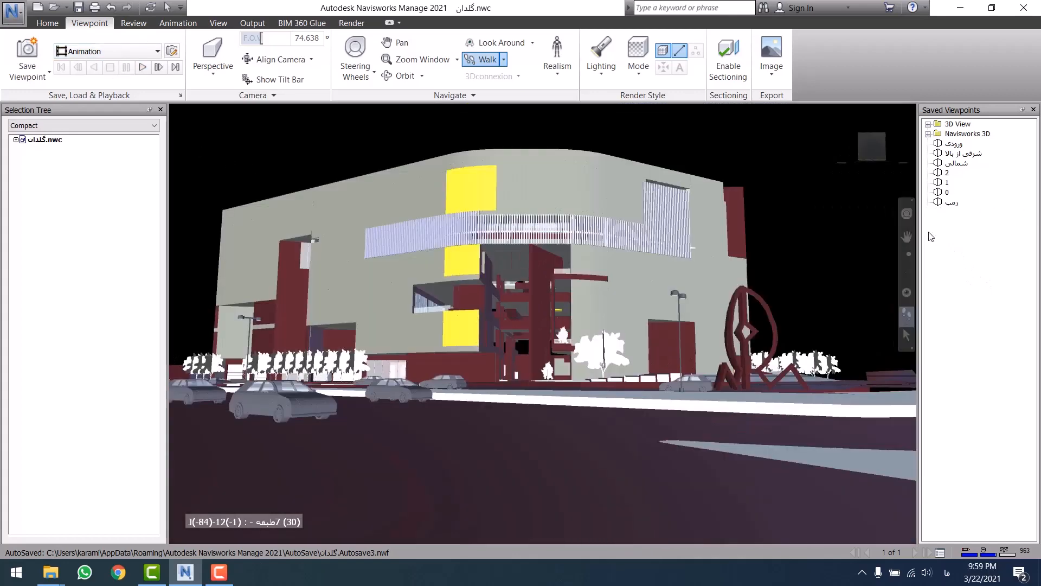
{"action": "left_click", "coordinate": [957, 299]}
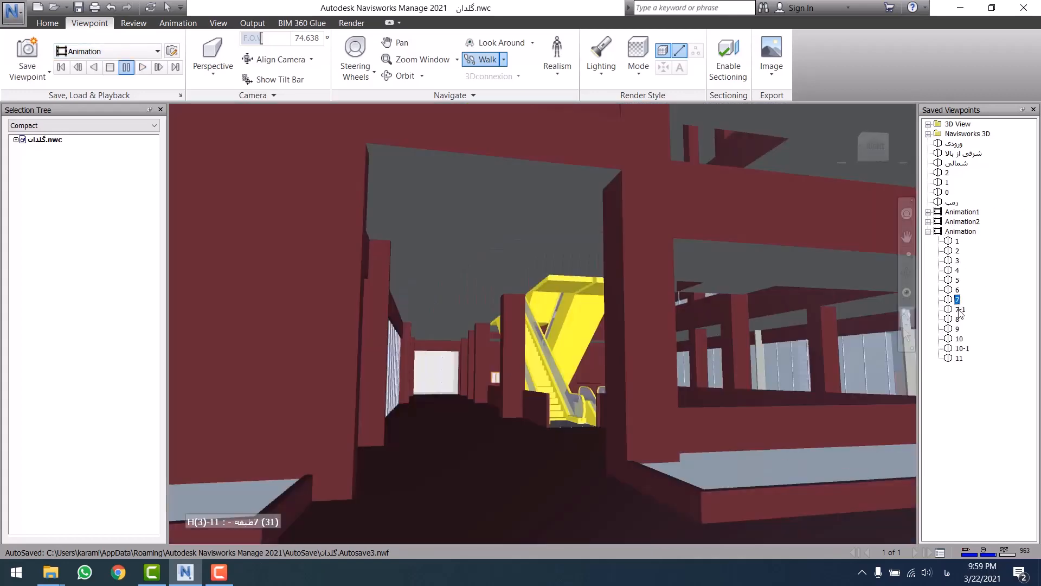
{"action": "left_click", "coordinate": [960, 309]}
{"action": "left_click", "coordinate": [957, 242]}
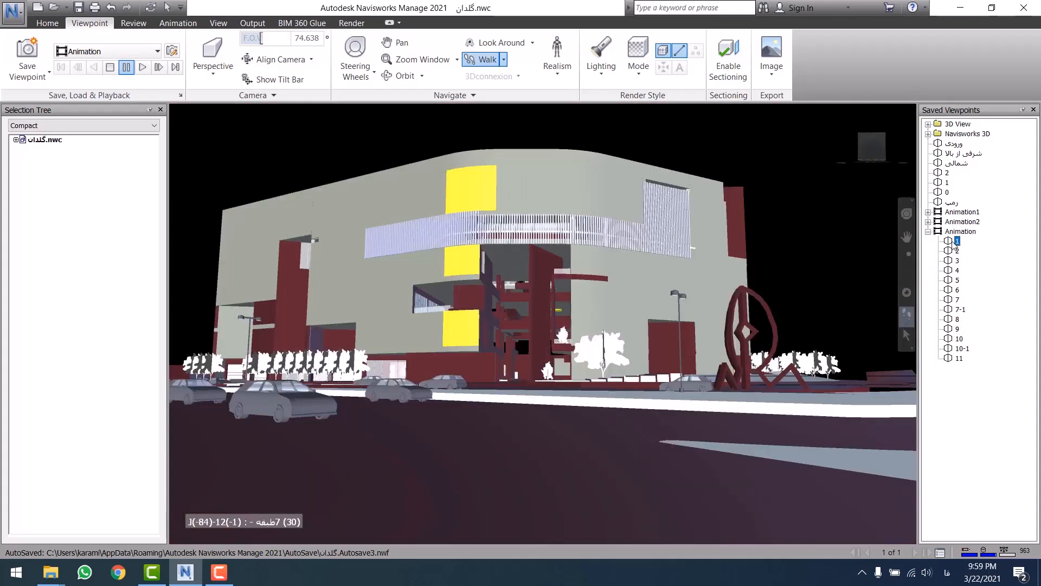
{"action": "left_click", "coordinate": [957, 250]}
{"action": "left_click", "coordinate": [957, 261]}
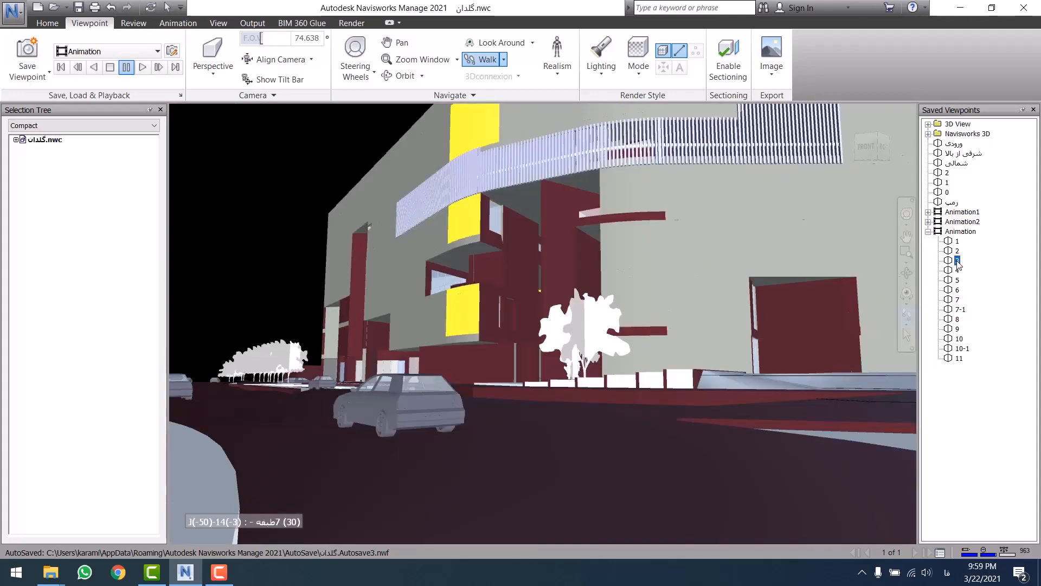
{"action": "left_click", "coordinate": [957, 270]}
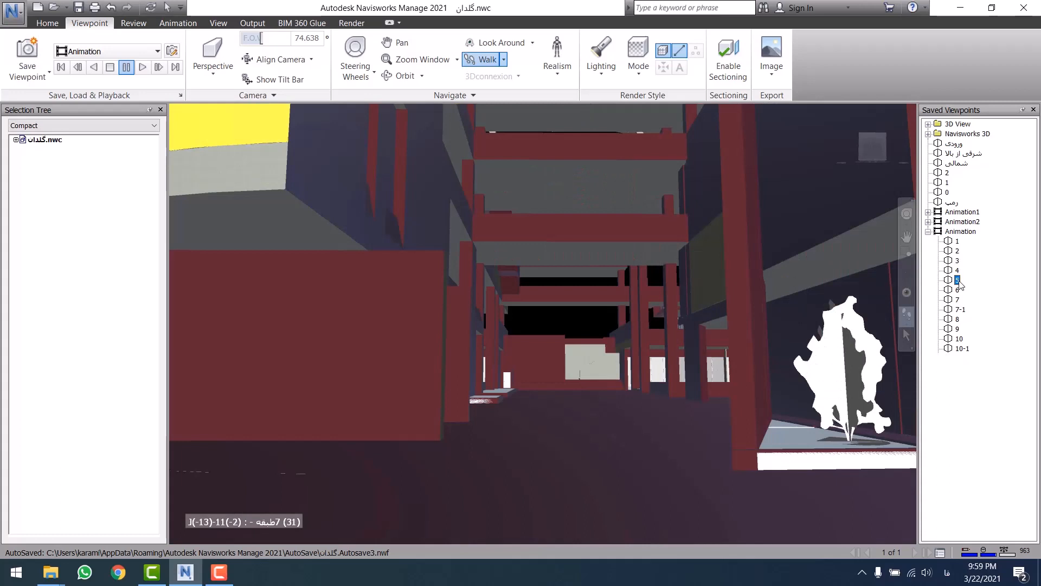
Step: Add a cut to the animation and place it between viewpoints 5 and 6
{"action": "left_click", "coordinate": [958, 280]}
{"action": "right_click", "coordinate": [958, 280]}
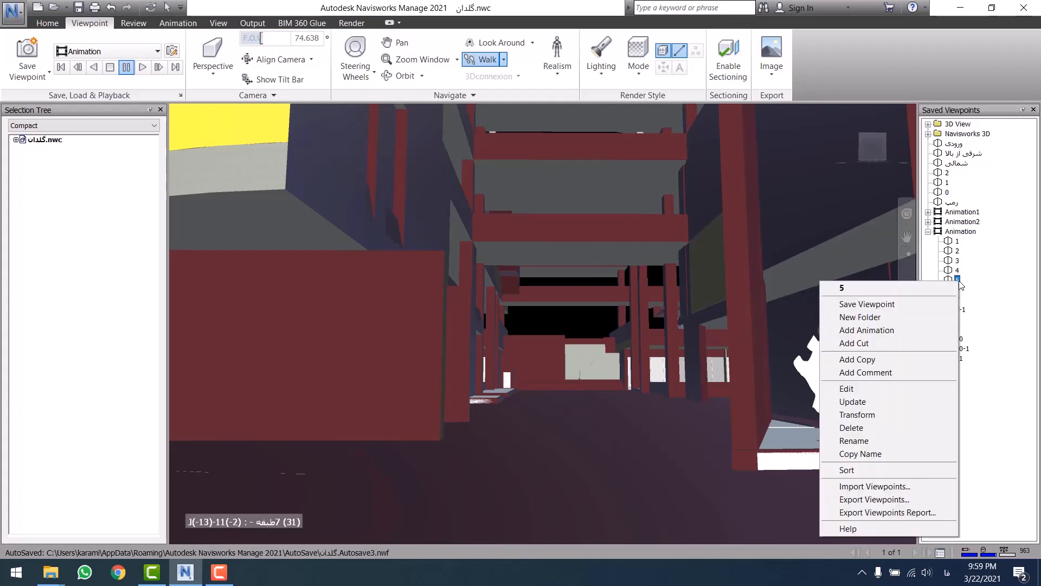
{"action": "left_click", "coordinate": [908, 344]}
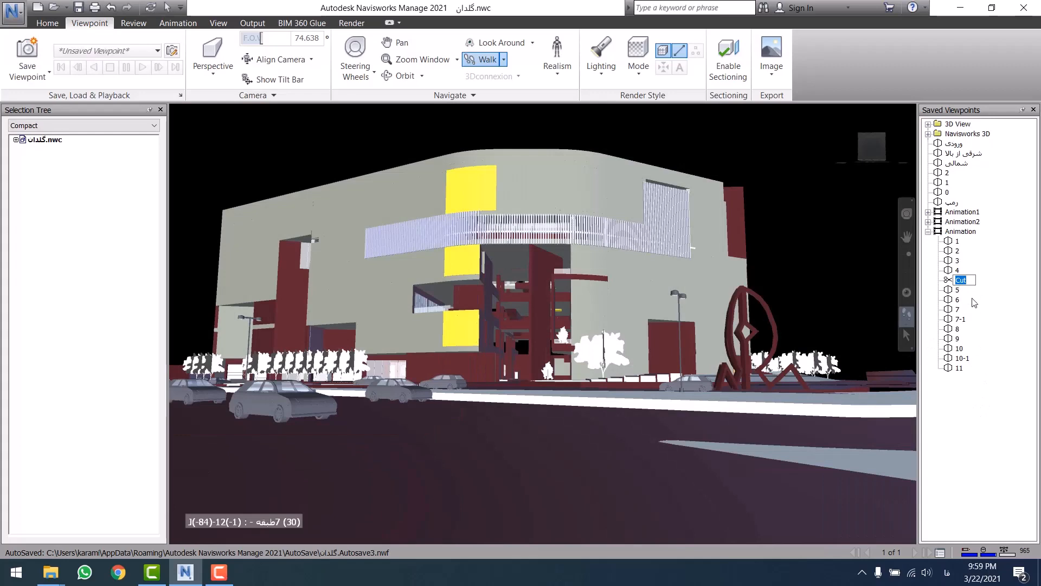
{"action": "left_click", "coordinate": [957, 270]}
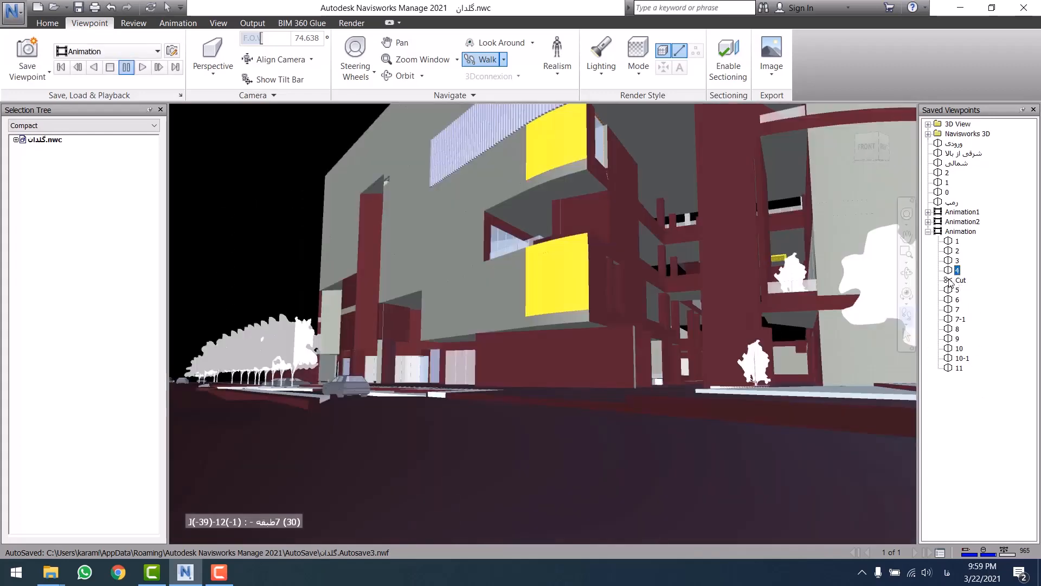
{"action": "left_click_drag", "start_coordinate": [950, 282], "coordinate": [952, 299]}
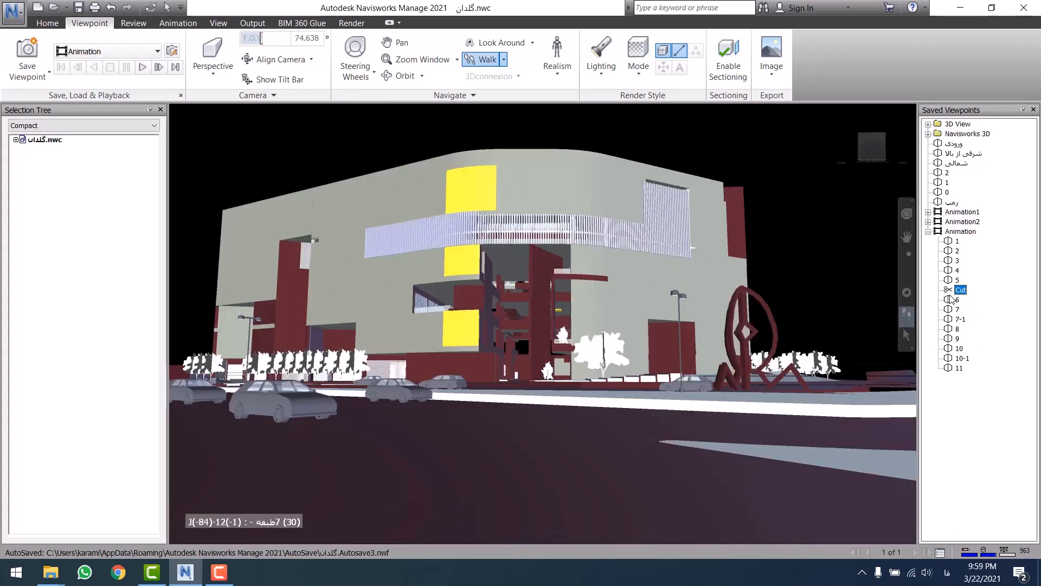
Step: Play the animation from viewpoint 4 through the cut, and stop the playback
{"action": "left_click", "coordinate": [957, 271]}
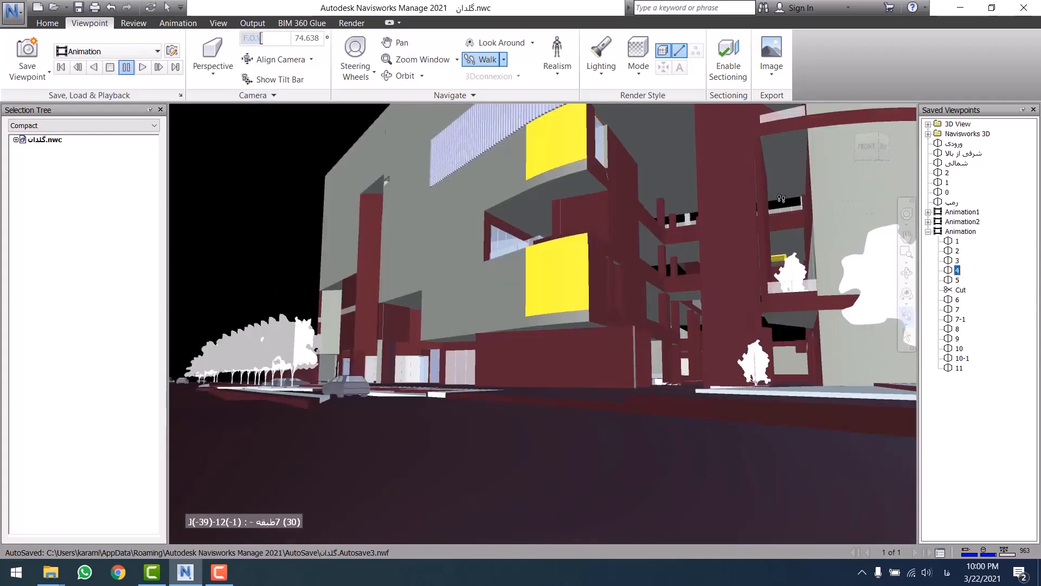
{"action": "left_click", "coordinate": [143, 67]}
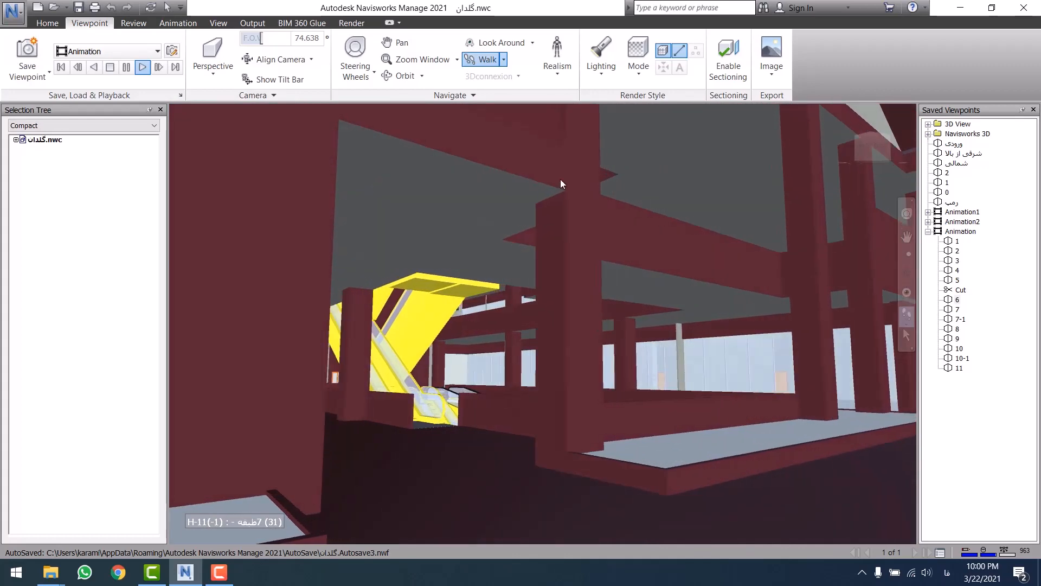
{"action": "left_click", "coordinate": [110, 68]}
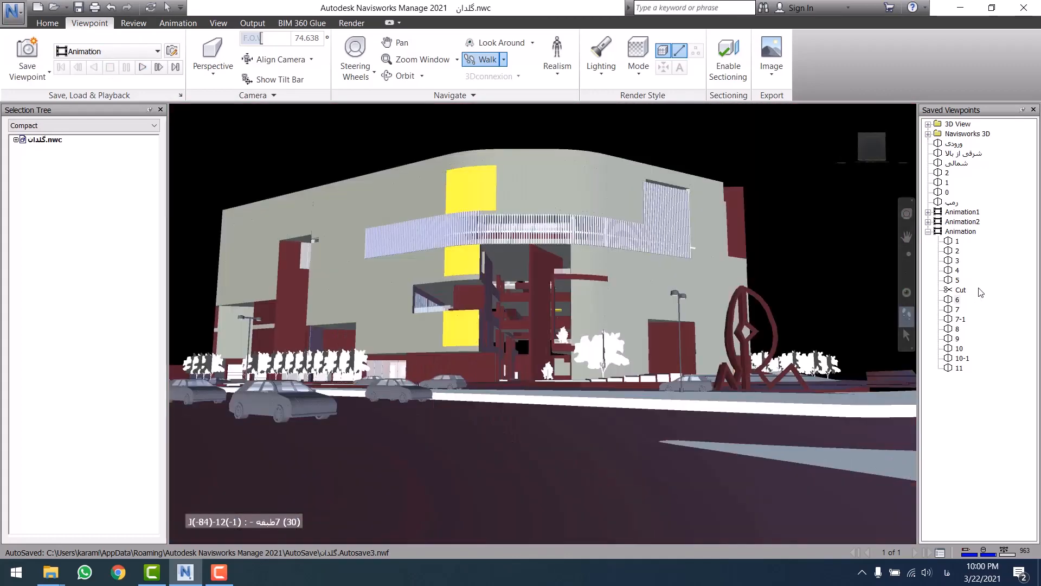
Step: Set the delay of the cut between viewpoints 5 and 6 to 3
{"action": "left_click", "coordinate": [960, 290]}
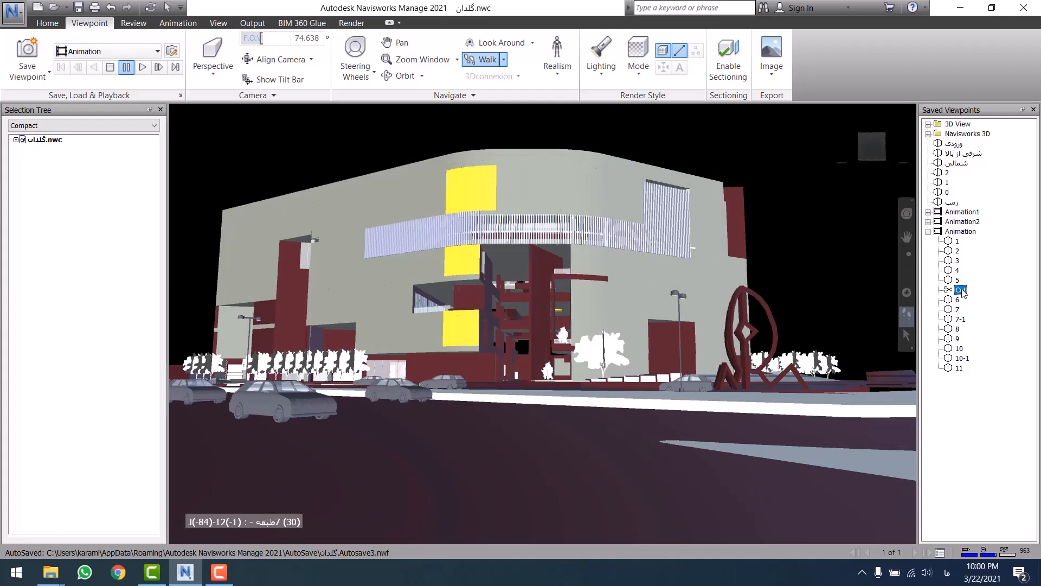
{"action": "right_click", "coordinate": [961, 291]}
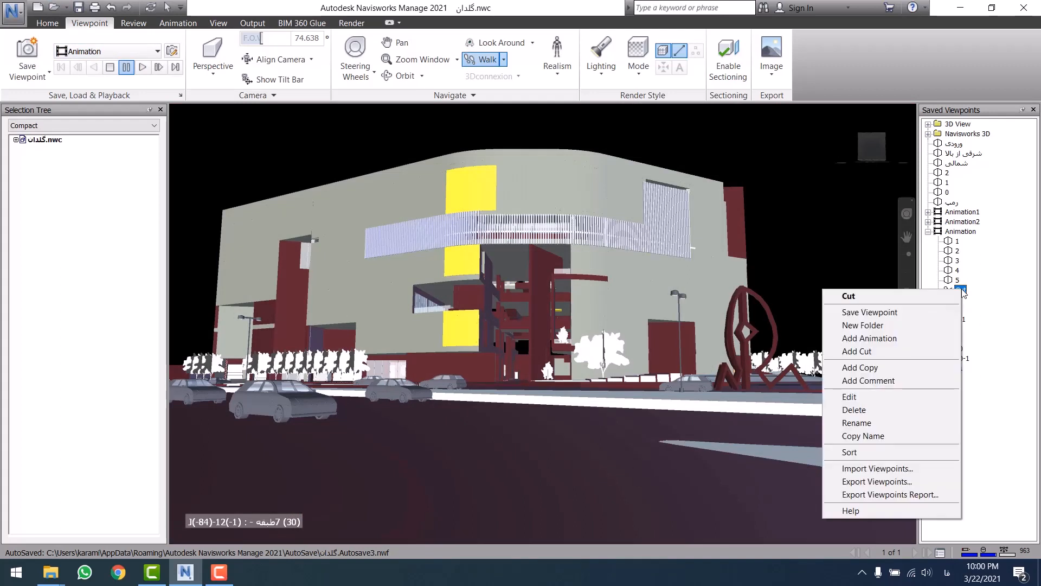
{"action": "left_click", "coordinate": [856, 396]}
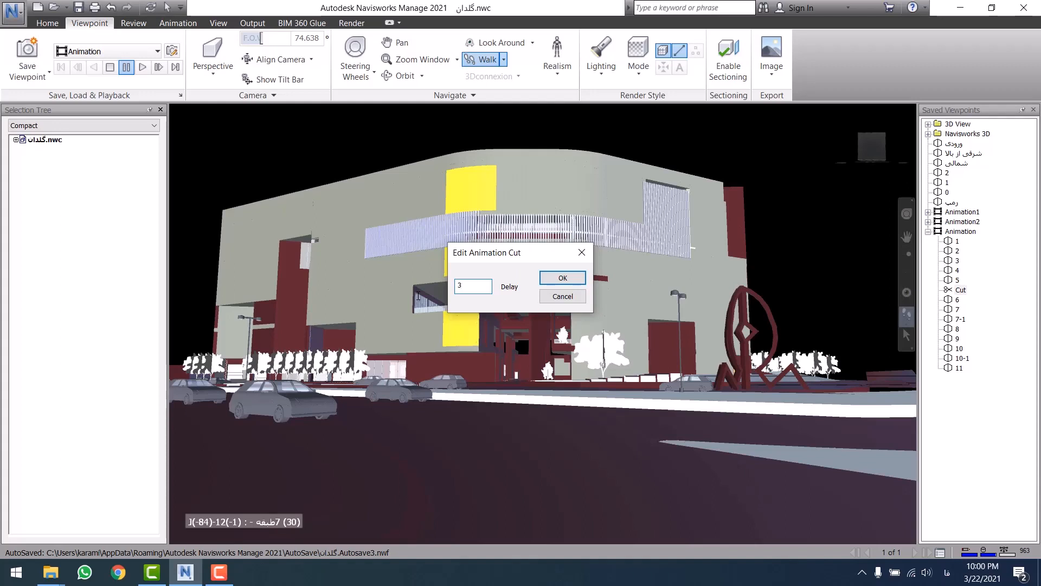
{"action": "left_click", "coordinate": [569, 287]}
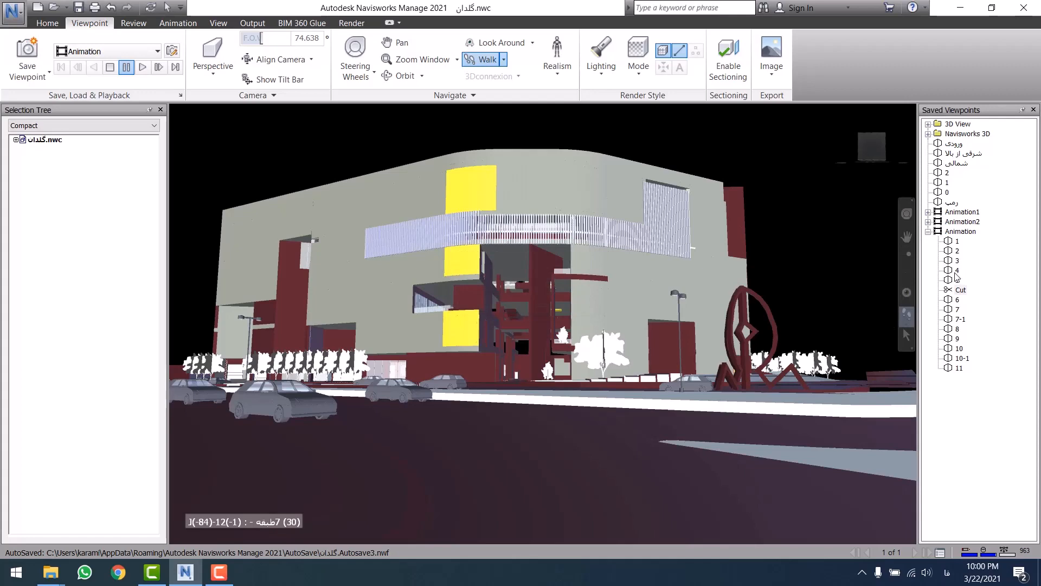
Step: Play the animation from viewpoint 4 to check the cut's new delay, and pause the playback after viewpoint 6
{"action": "left_click", "coordinate": [957, 271]}
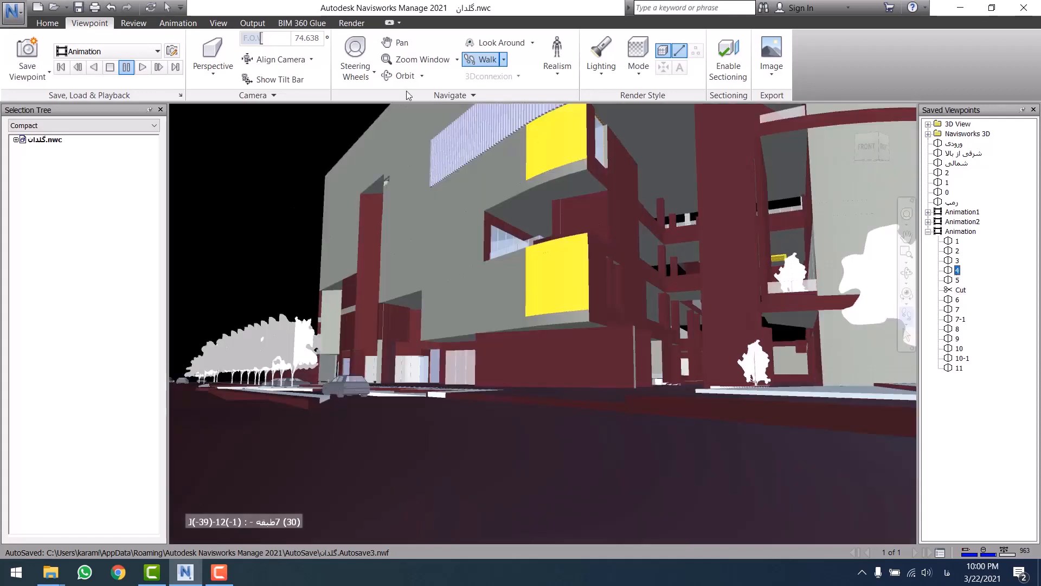
{"action": "left_click", "coordinate": [143, 66]}
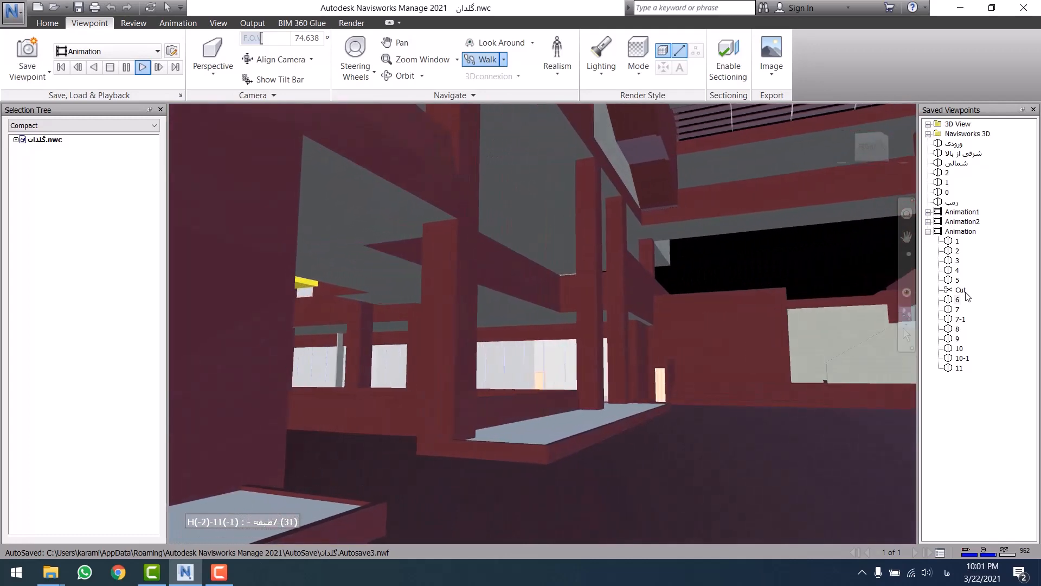
{"action": "left_click", "coordinate": [957, 270]}
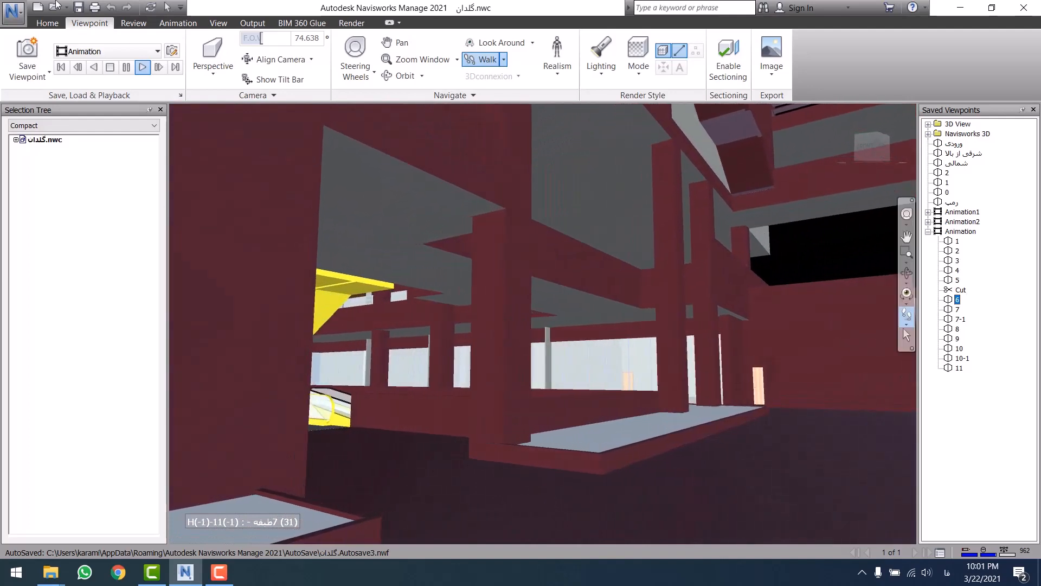
{"action": "left_click", "coordinate": [128, 69]}
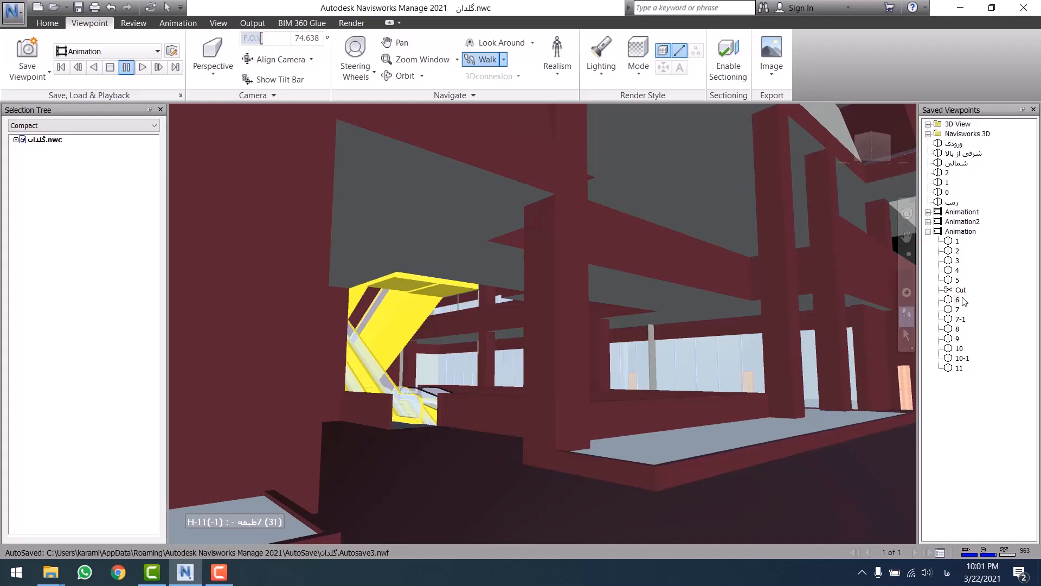
Step: Place a copy of viewpoint 5 directly after the cut in the animation, and check it by playing from viewpoint 4
{"action": "left_click", "coordinate": [957, 280]}
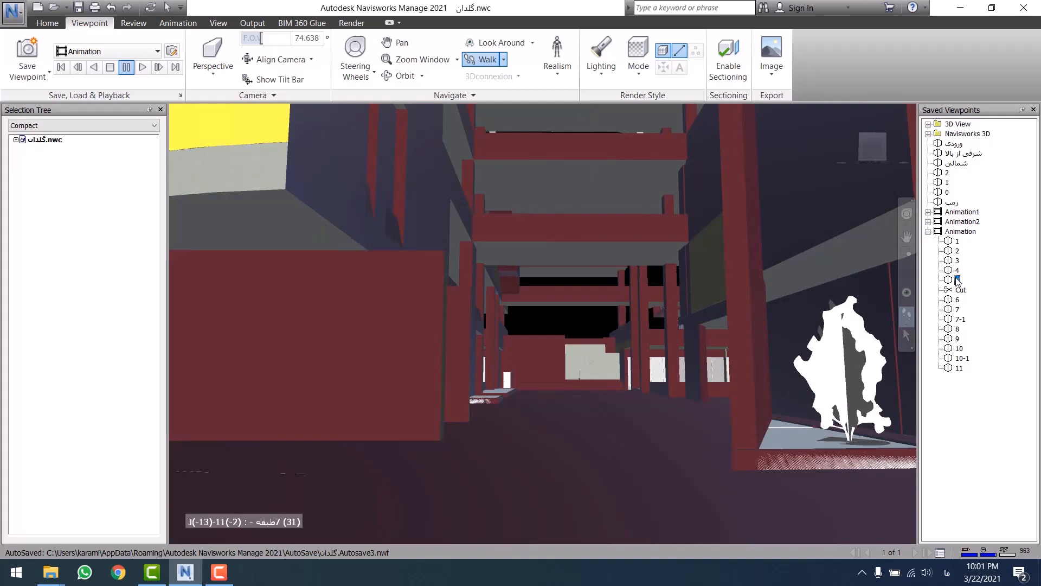
{"action": "right_click", "coordinate": [957, 280]}
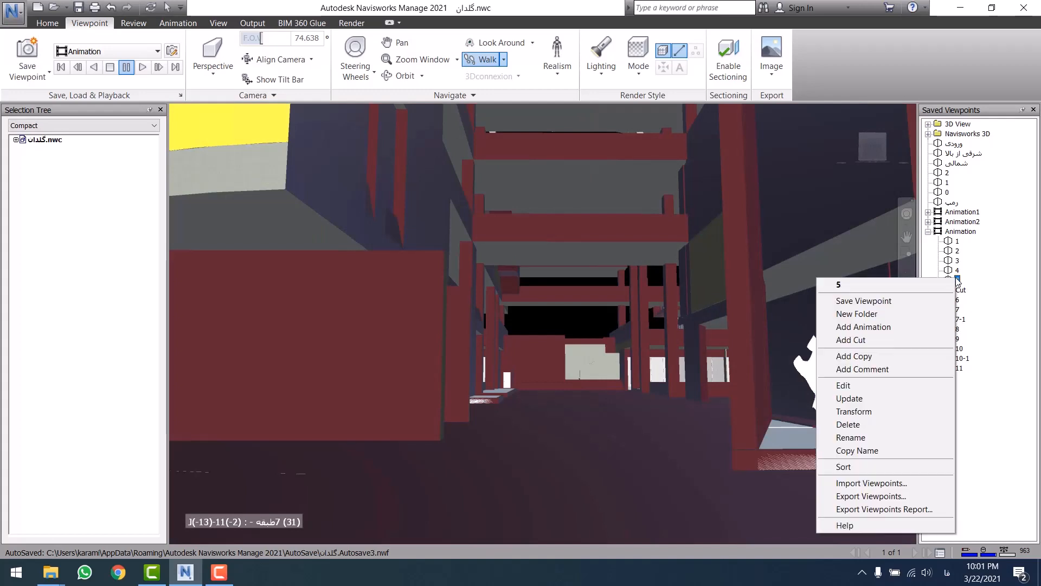
{"action": "left_click", "coordinate": [904, 357]}
{"action": "left_click", "coordinate": [976, 424]}
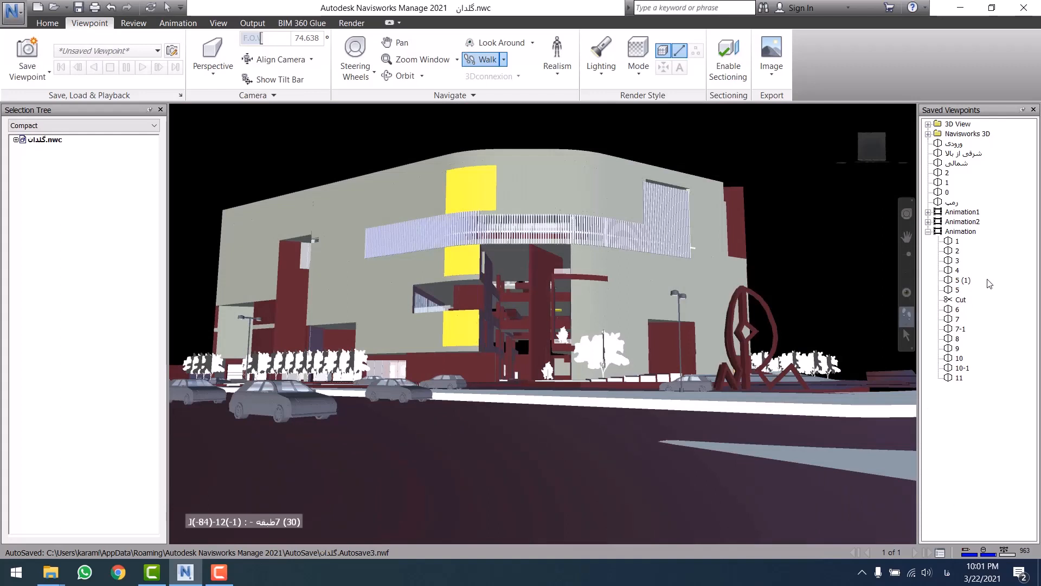
{"action": "left_click", "coordinate": [965, 280]}
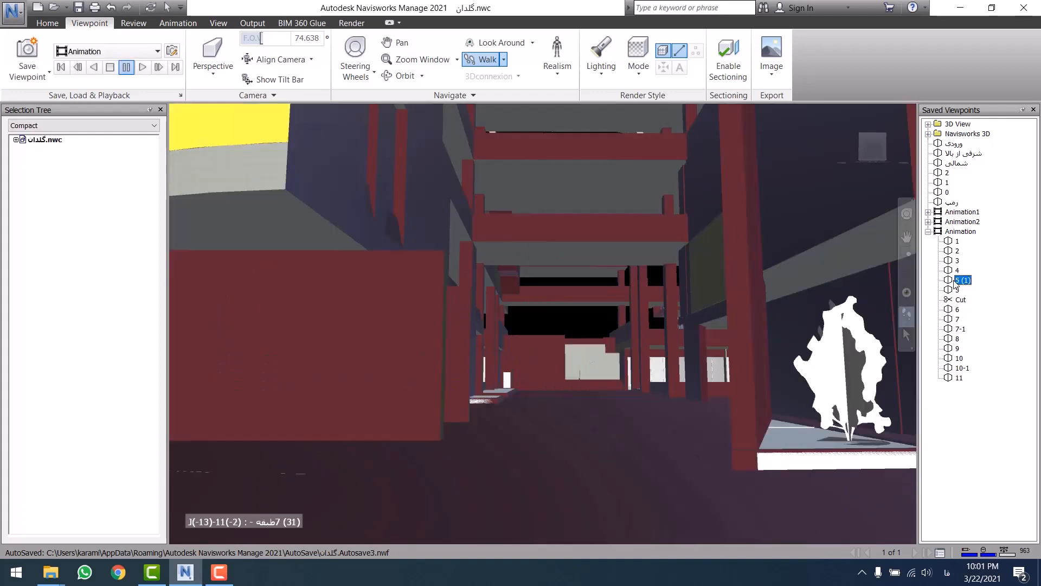
{"action": "left_click_drag", "start_coordinate": [952, 306], "coordinate": [955, 304]}
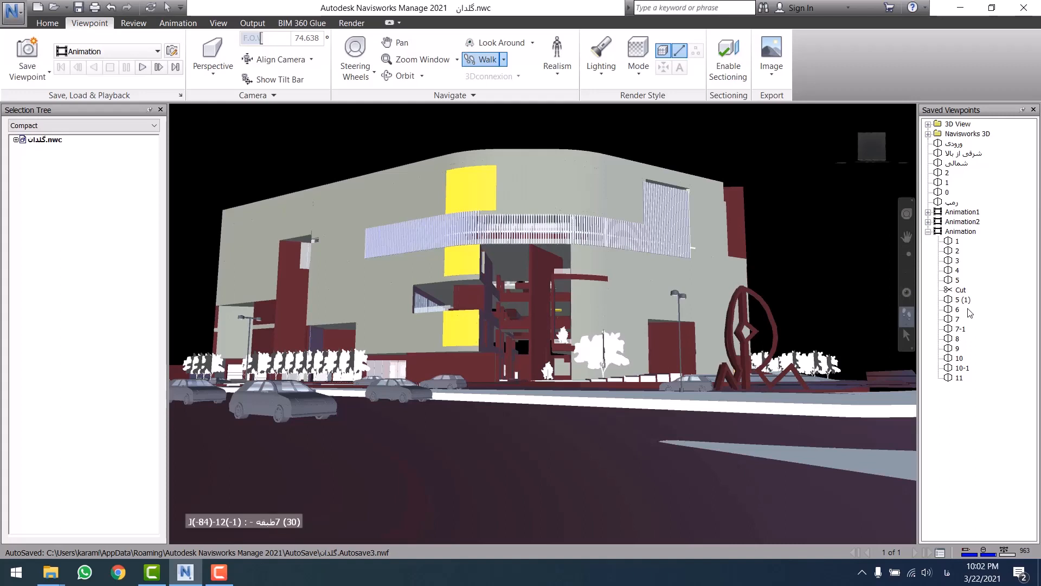
{"action": "left_click", "coordinate": [958, 269]}
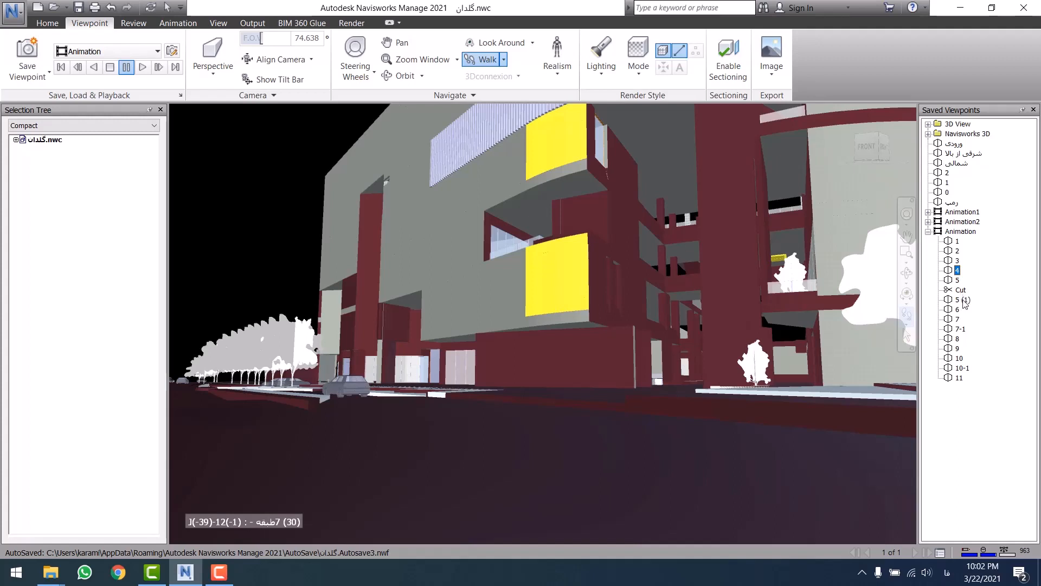
{"action": "left_click", "coordinate": [143, 66]}
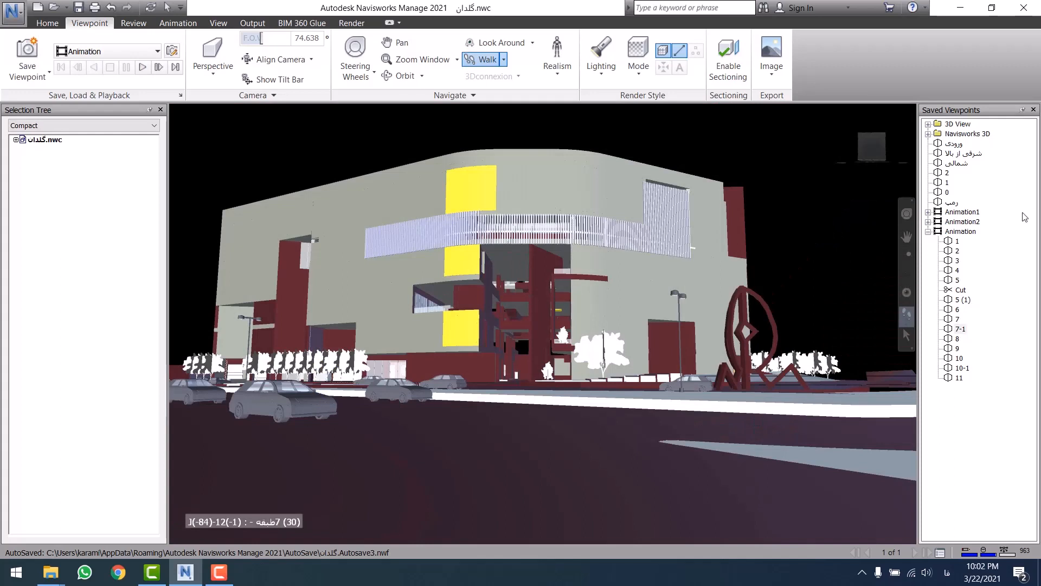
Step: Review the animation's duration and smoothing settings, and play the animation
{"action": "right_click", "coordinate": [971, 233]}
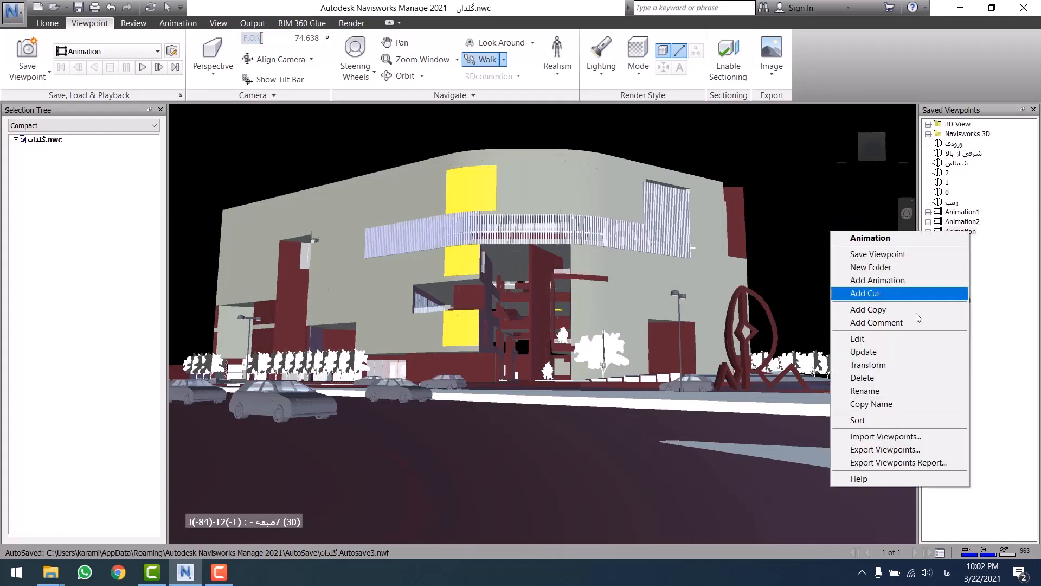
{"action": "left_click", "coordinate": [891, 344]}
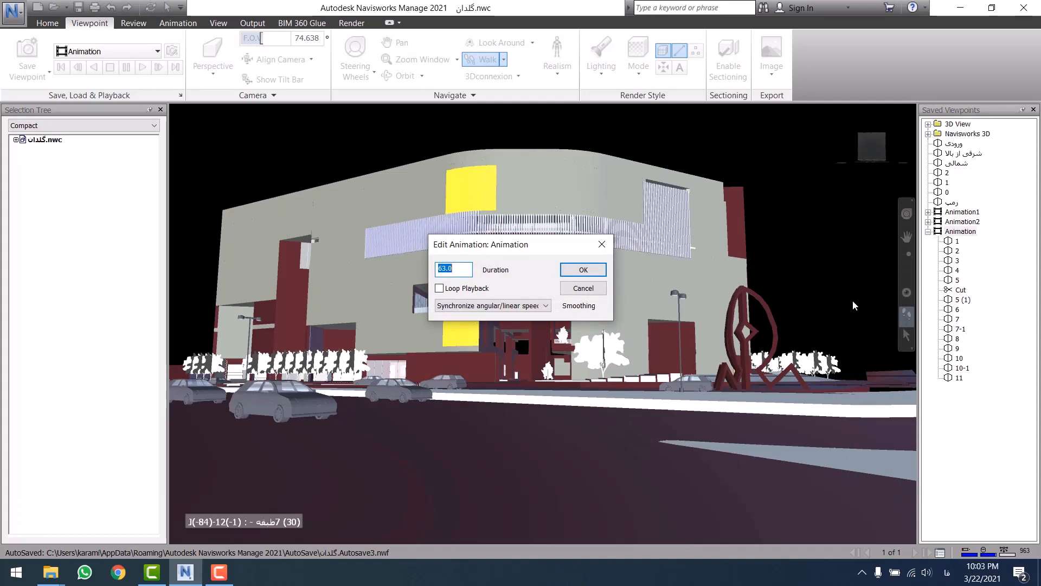
{"action": "left_click", "coordinate": [583, 270]}
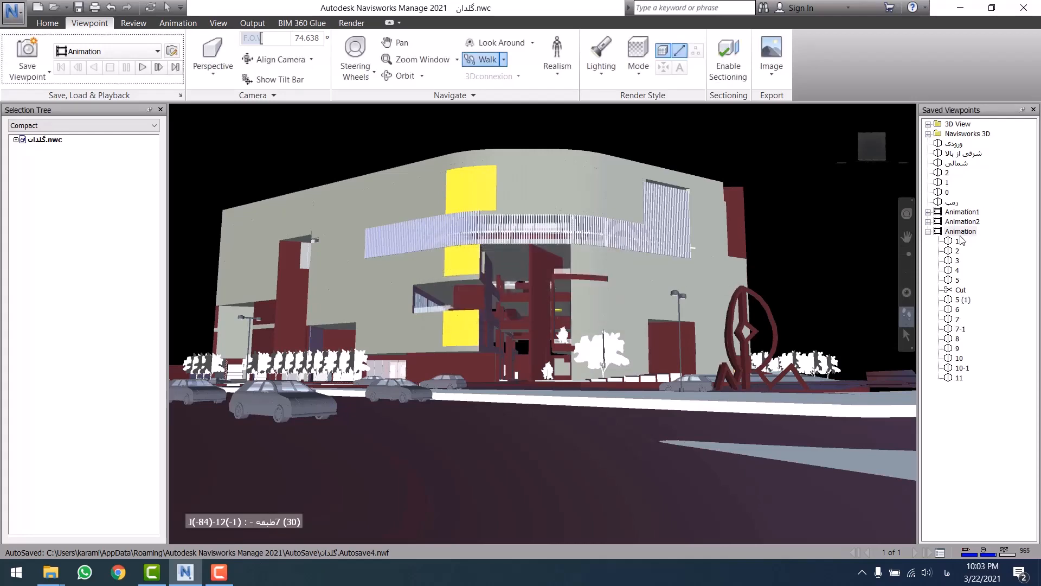
{"action": "left_click", "coordinate": [142, 67]}
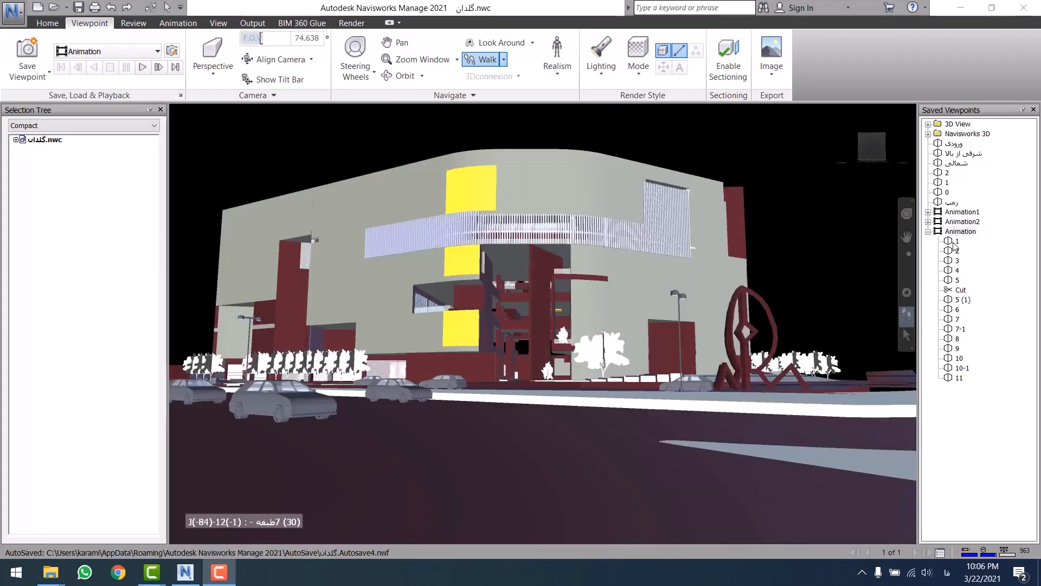
Step: Examine the motion speed settings of viewpoint 1, and play the beginning of the animation before stopping it
{"action": "right_click", "coordinate": [955, 244]}
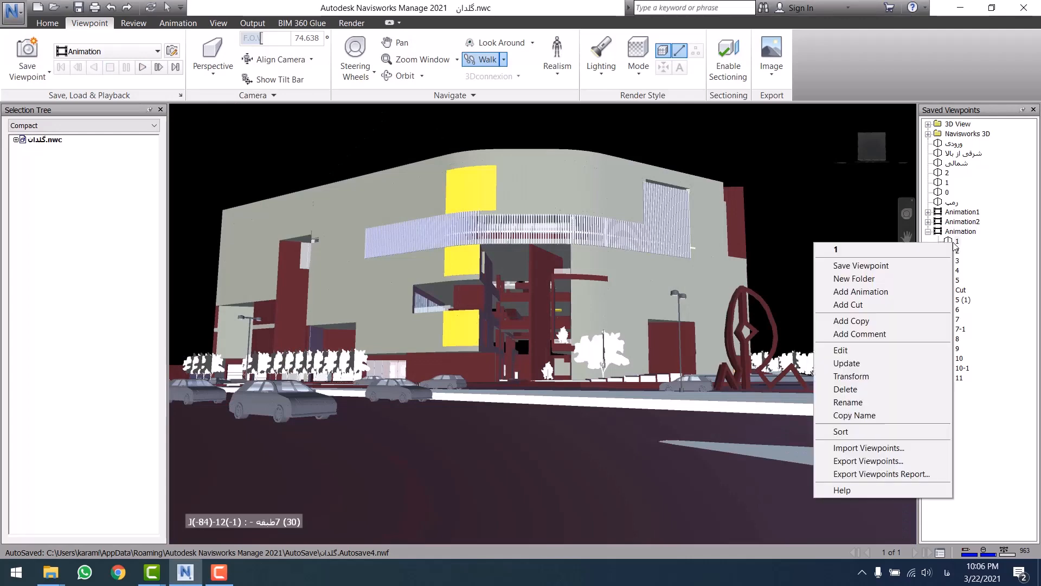
{"action": "left_click", "coordinate": [870, 350]}
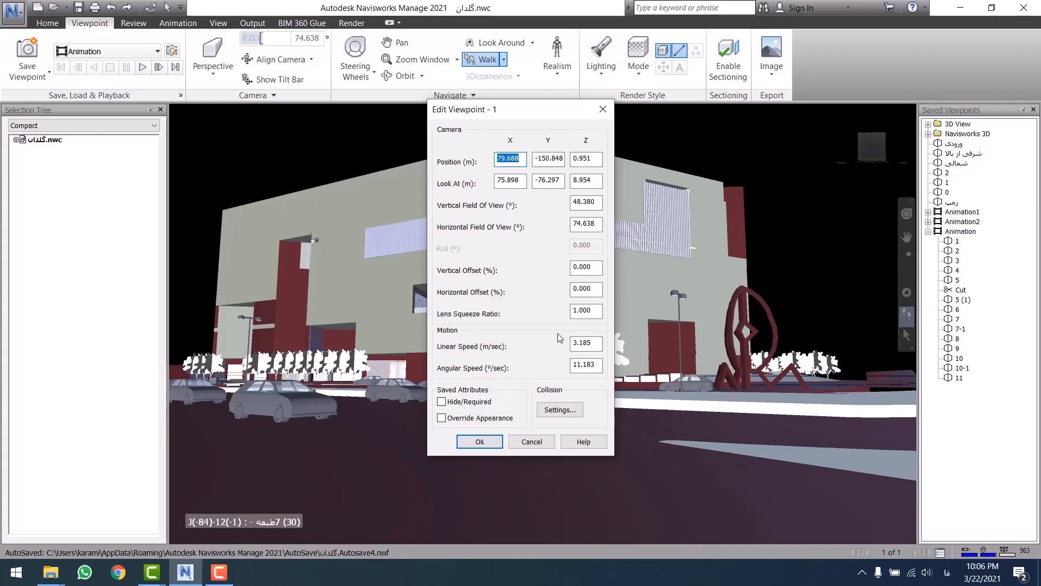
{"action": "left_click", "coordinate": [603, 109]}
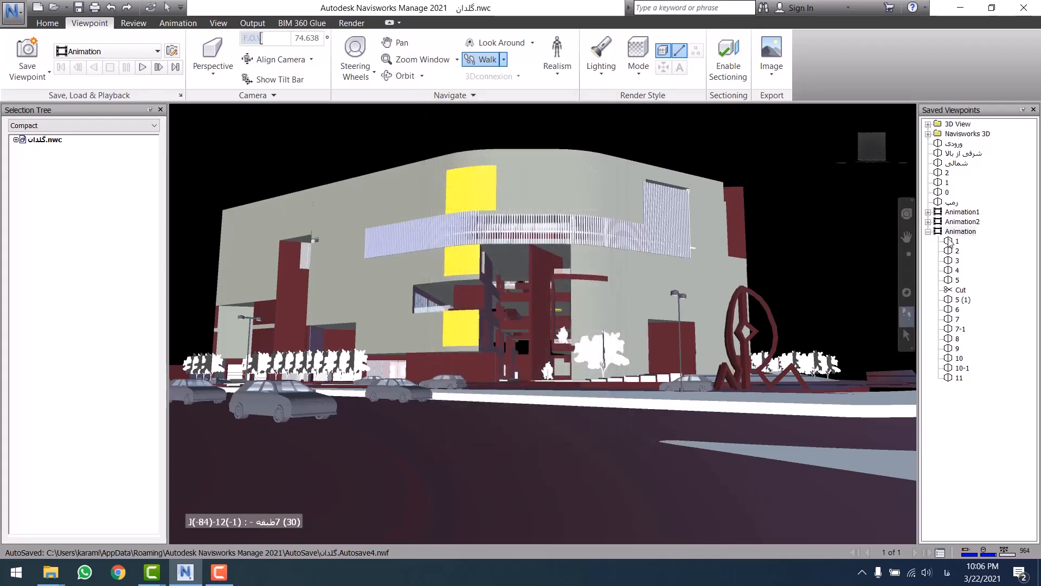
{"action": "left_click", "coordinate": [142, 68]}
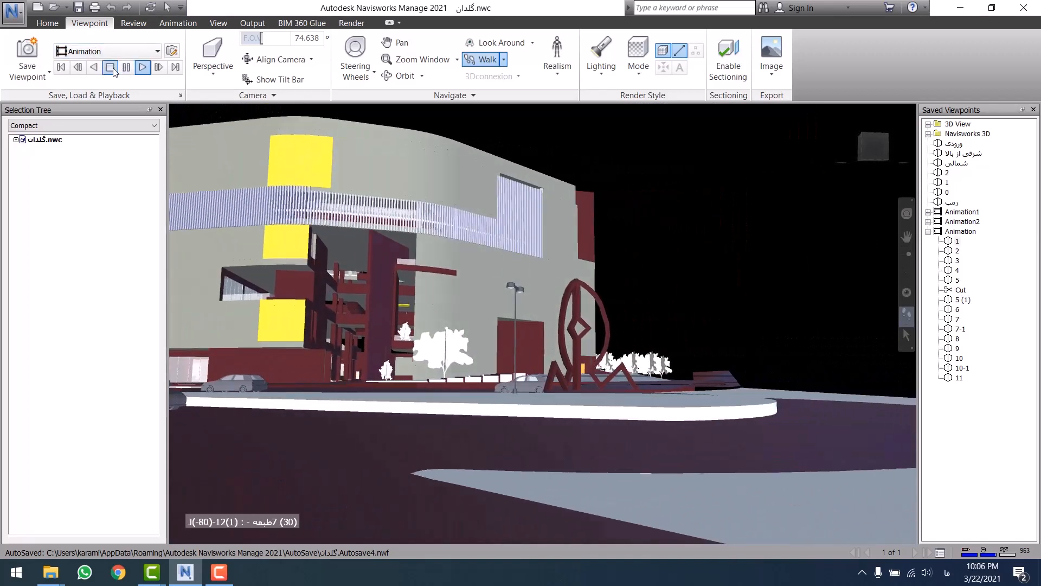
{"action": "left_click", "coordinate": [112, 69]}
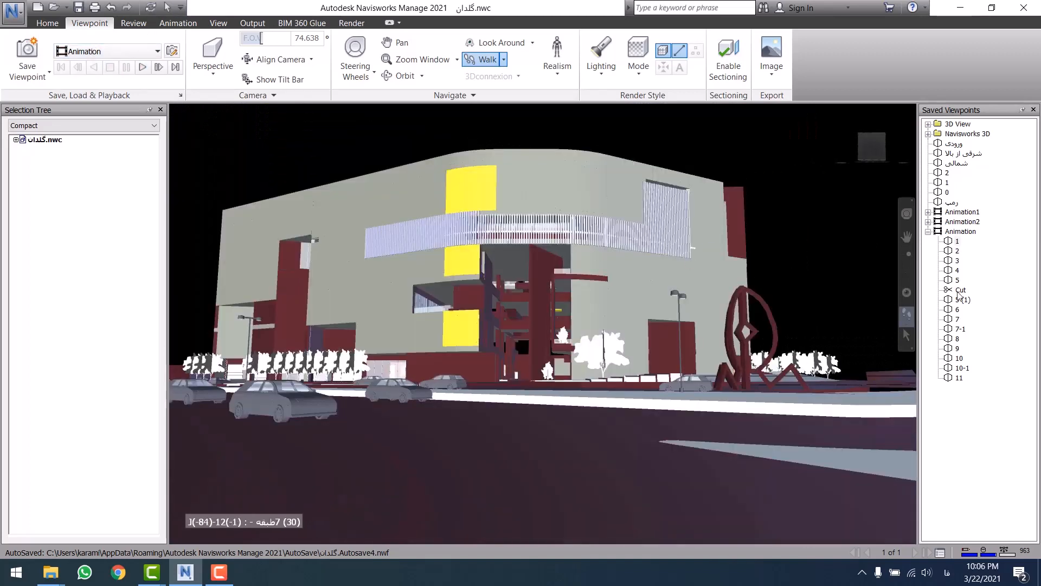
Step: Set viewpoint 1's linear speed to 20 m/sec and its angular speed to 25 °/sec
{"action": "right_click", "coordinate": [956, 241]}
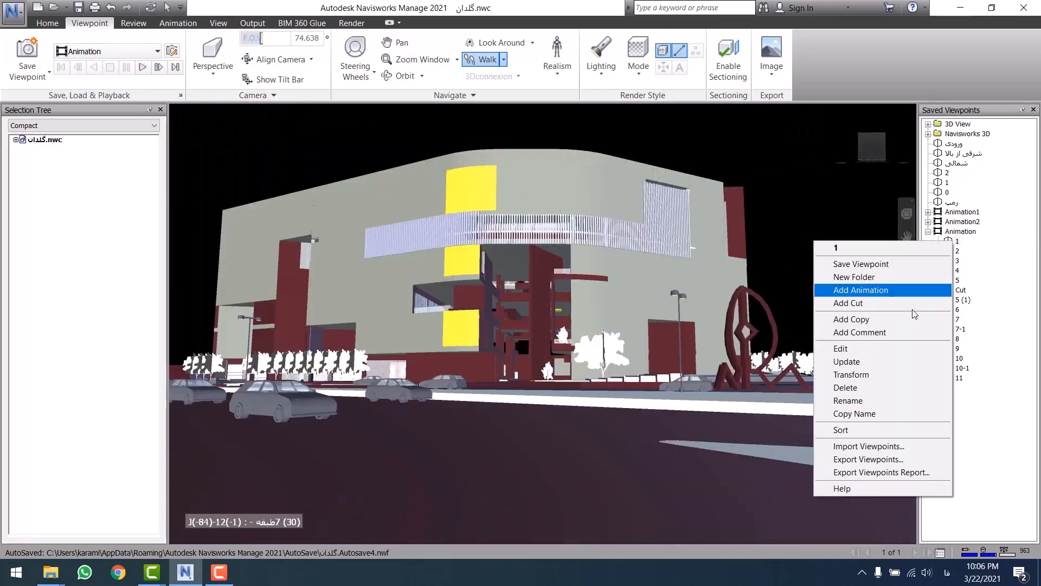
{"action": "left_click", "coordinate": [868, 349]}
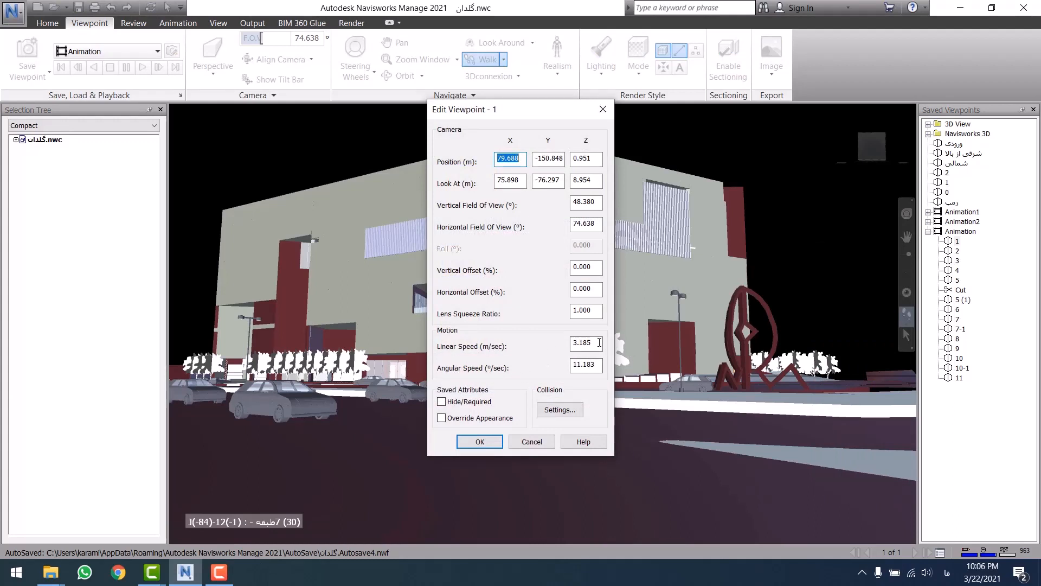
{"action": "left_click_drag", "start_coordinate": [599, 343], "coordinate": [522, 354]}
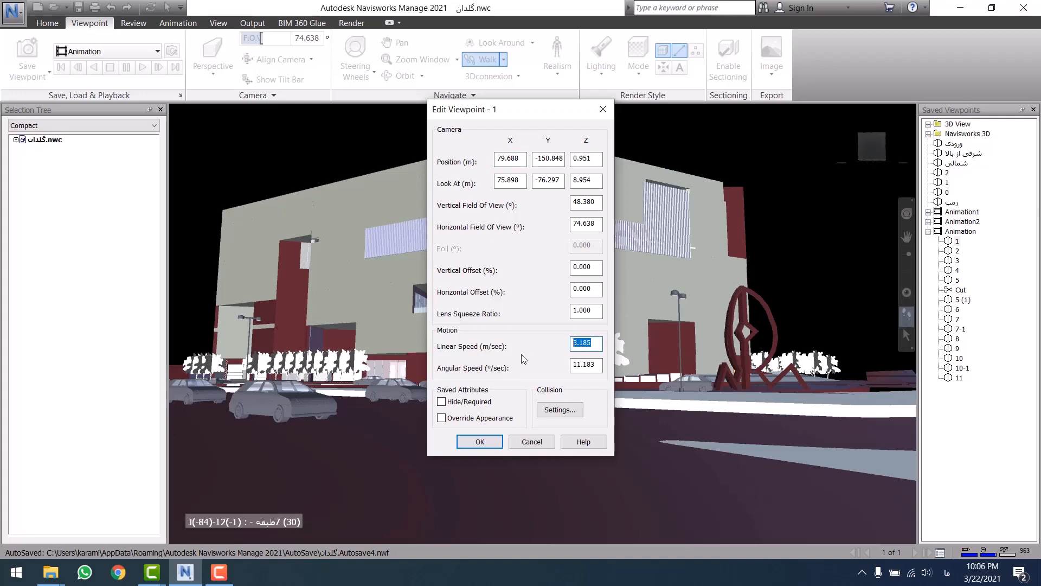
{"action": "type", "text": "20"}
{"action": "left_click_drag", "start_coordinate": [598, 365], "coordinate": [528, 377]}
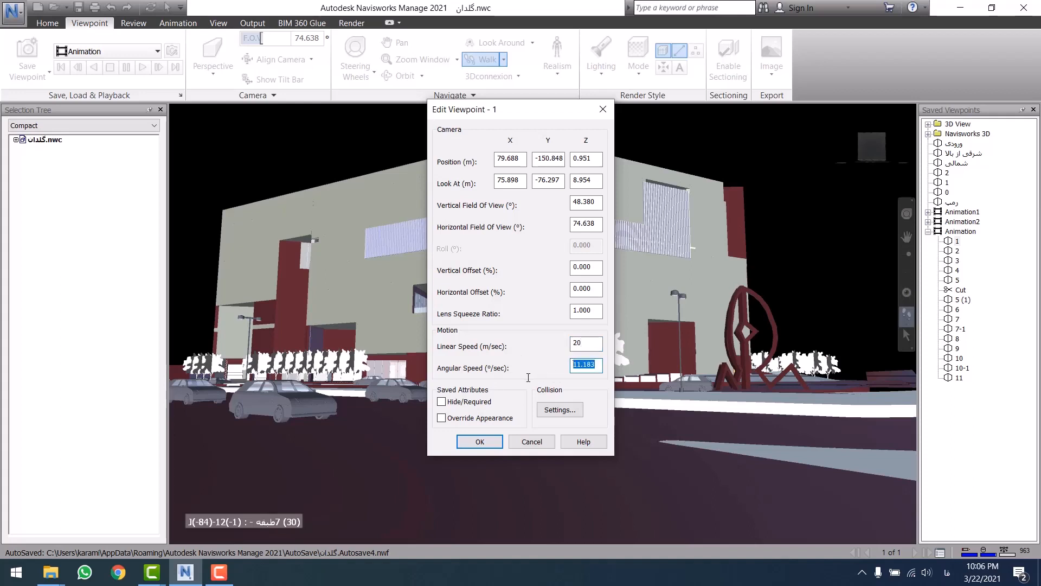
{"action": "type", "text": "25"}
{"action": "left_click", "coordinate": [493, 444]}
Step: Set viewpoint 2's linear speed to 30 m/sec and its angular speed to 30 °/sec
{"action": "left_click", "coordinate": [957, 251]}
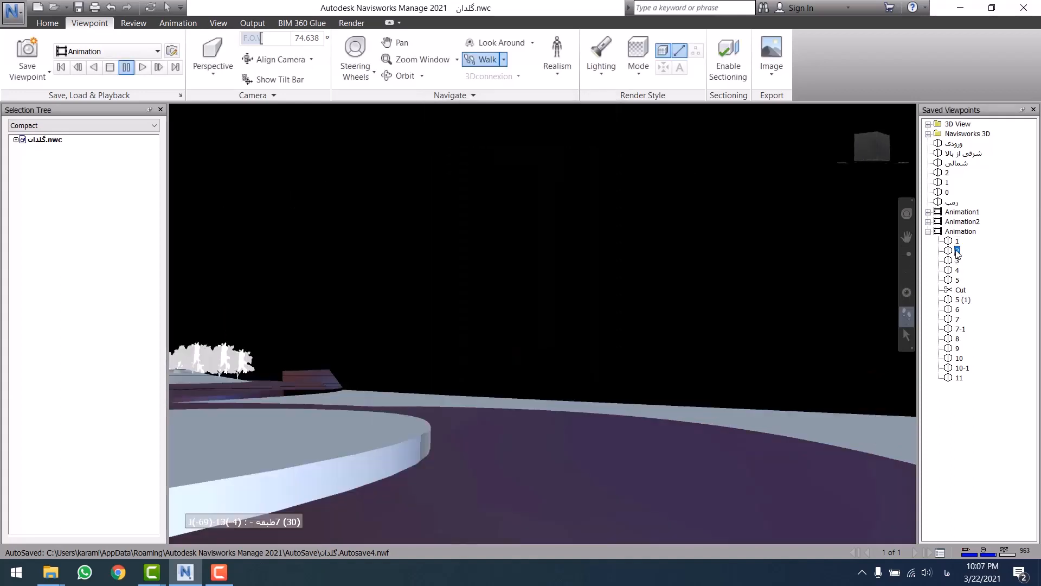
{"action": "right_click", "coordinate": [958, 252]}
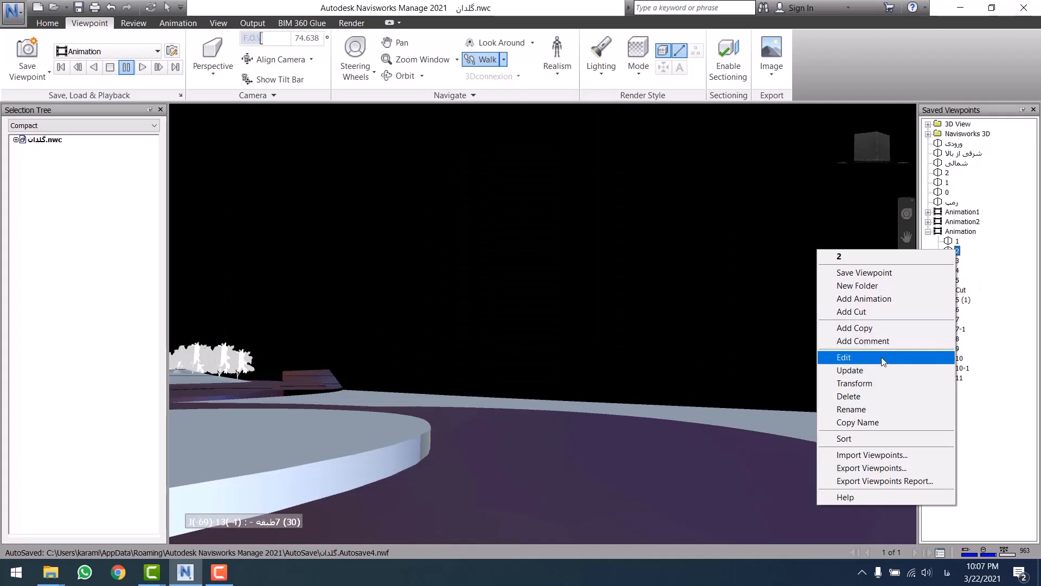
{"action": "left_click", "coordinate": [868, 355]}
{"action": "left_click_drag", "start_coordinate": [596, 343], "coordinate": [505, 359]}
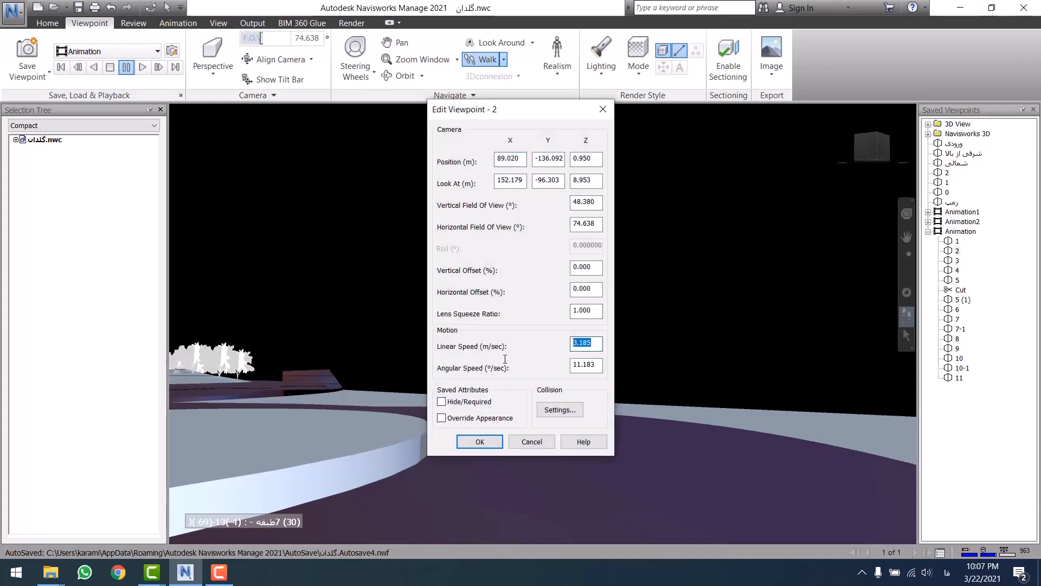
{"action": "type", "text": "30"}
{"action": "key", "text": "Tab"}
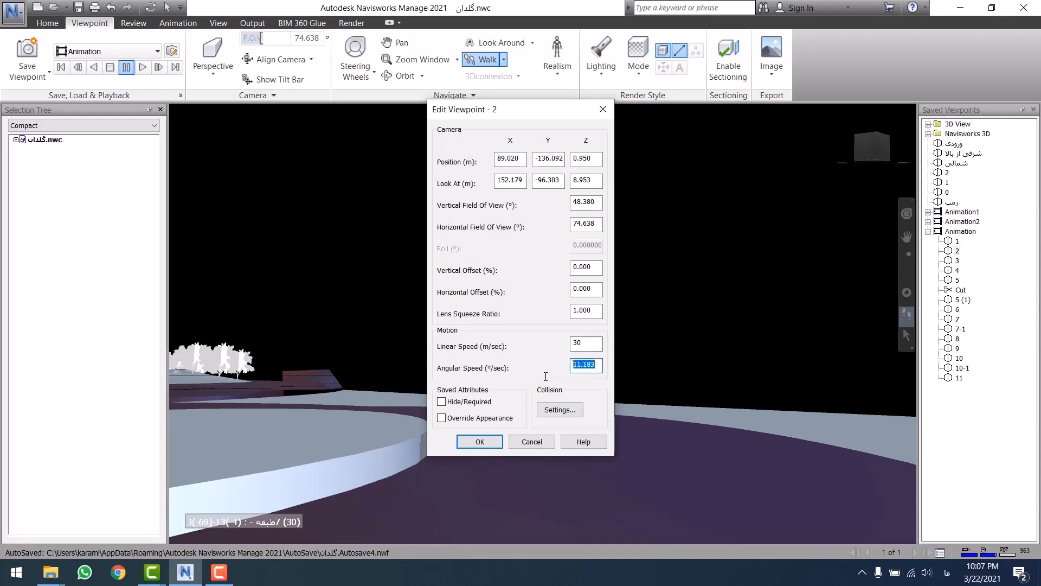
{"action": "type", "text": "30"}
{"action": "left_click", "coordinate": [482, 442]}
Step: Set viewpoint 3's linear speed to 30 m/sec and its angular speed to 30 °/sec
{"action": "left_click", "coordinate": [958, 261]}
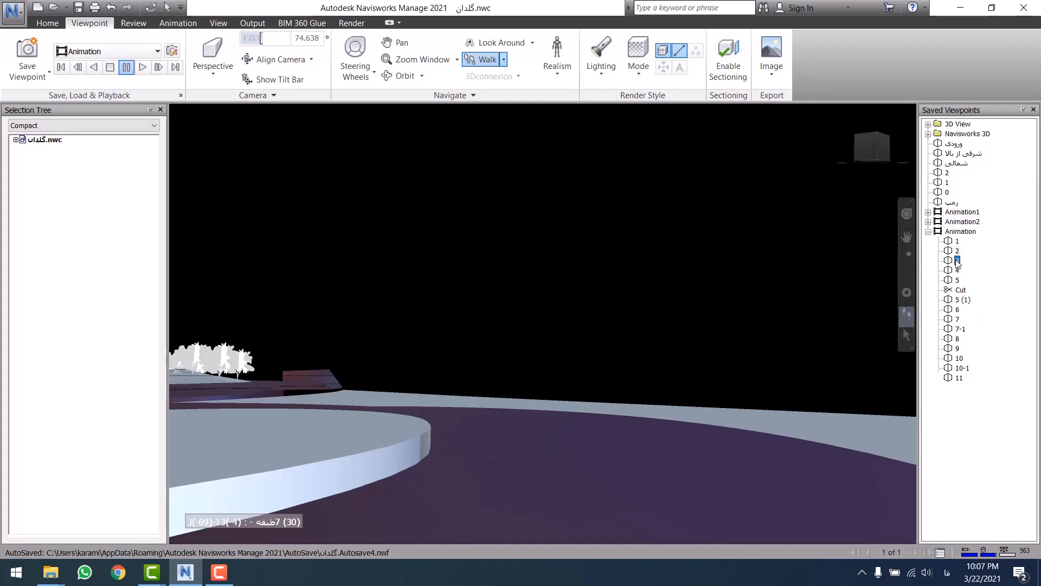
{"action": "right_click", "coordinate": [957, 261]}
{"action": "left_click", "coordinate": [877, 362]}
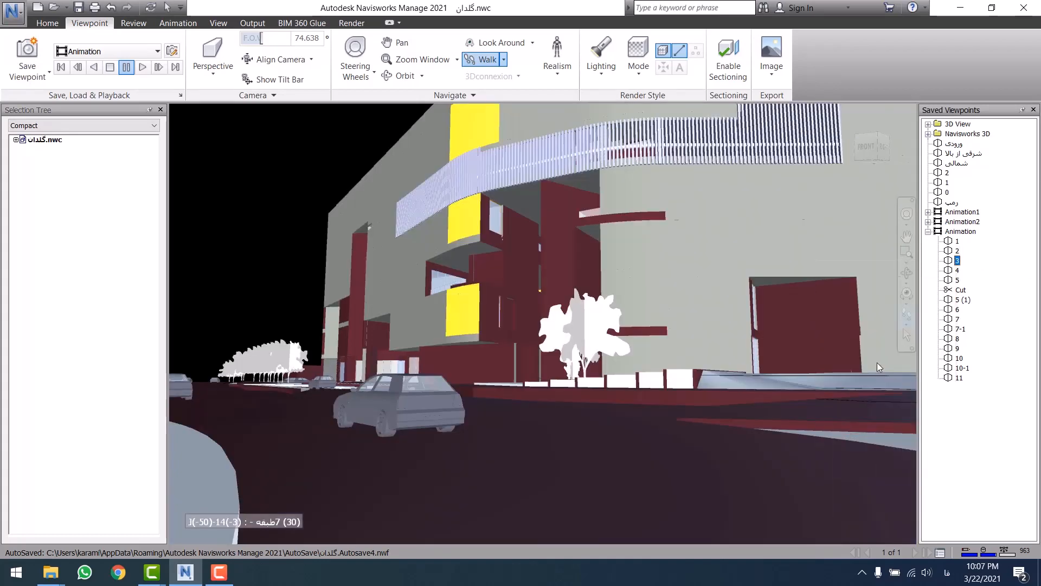
{"action": "double_click", "coordinate": [586, 343]}
{"action": "type", "text": "30"}
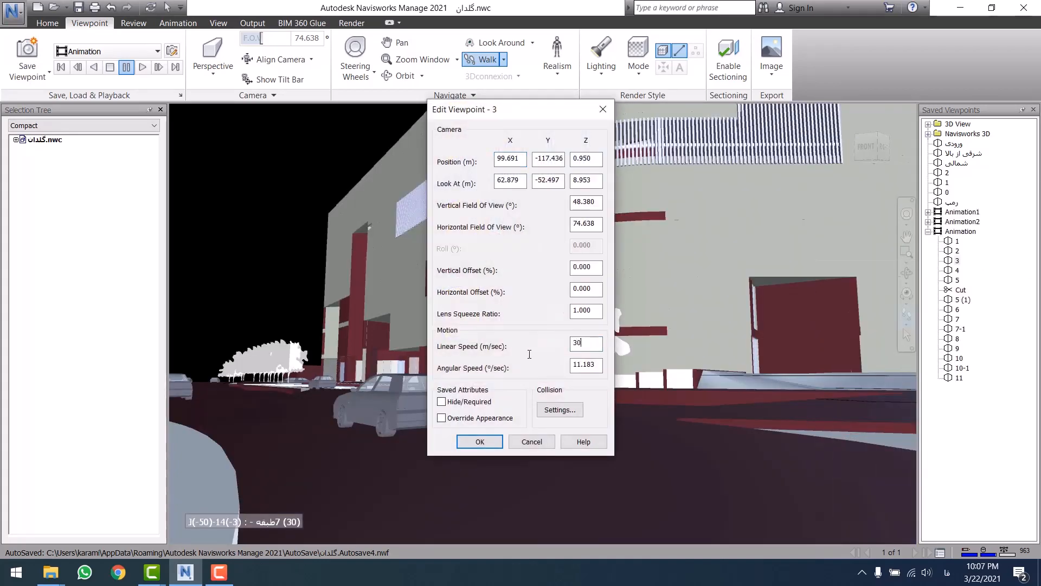
{"action": "double_click", "coordinate": [585, 365]}
{"action": "type", "text": "30"}
{"action": "left_click", "coordinate": [480, 442]}
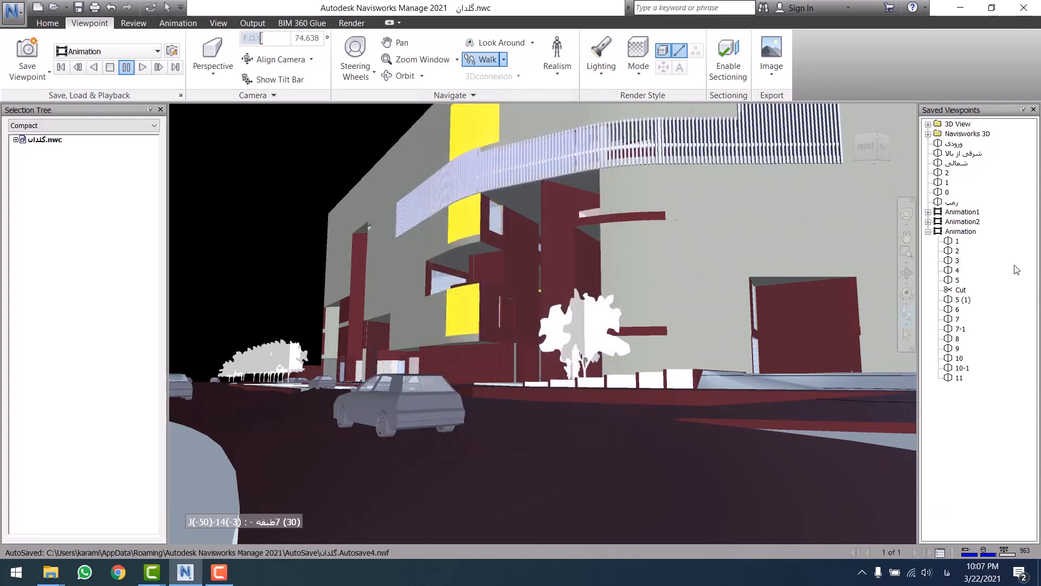
Step: Play the animation to check the motion after viewpoint 4, and pause it just past viewpoint 5 (1)
{"action": "left_click", "coordinate": [956, 270]}
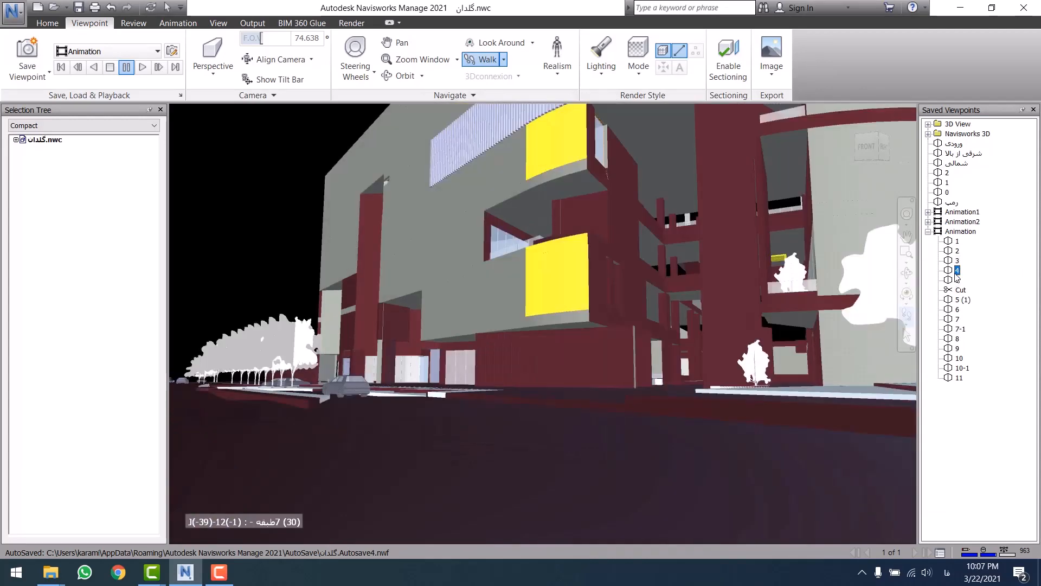
{"action": "left_click", "coordinate": [960, 231]}
{"action": "left_click", "coordinate": [143, 67]}
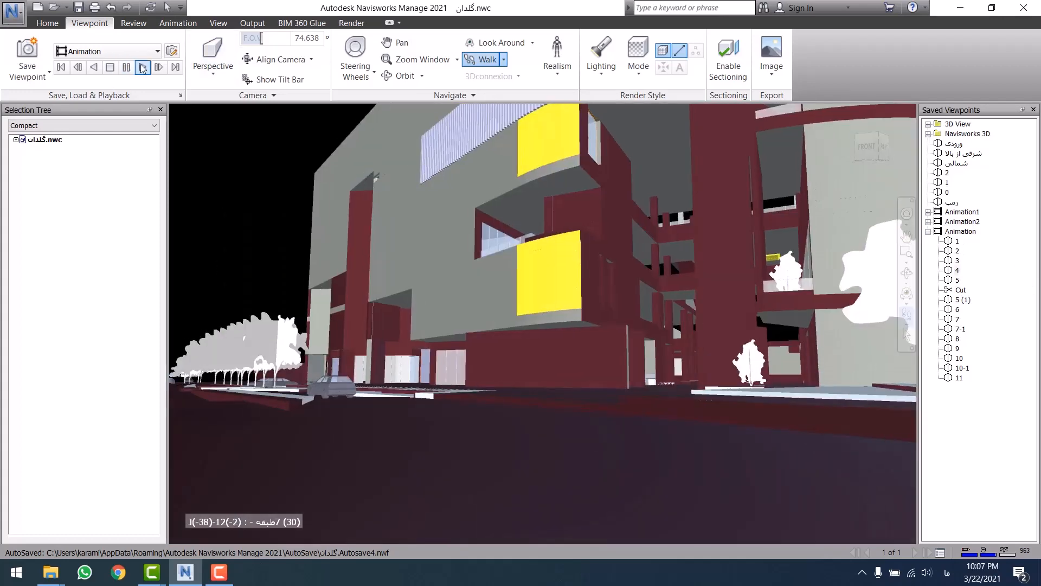
{"action": "left_click", "coordinate": [956, 240]}
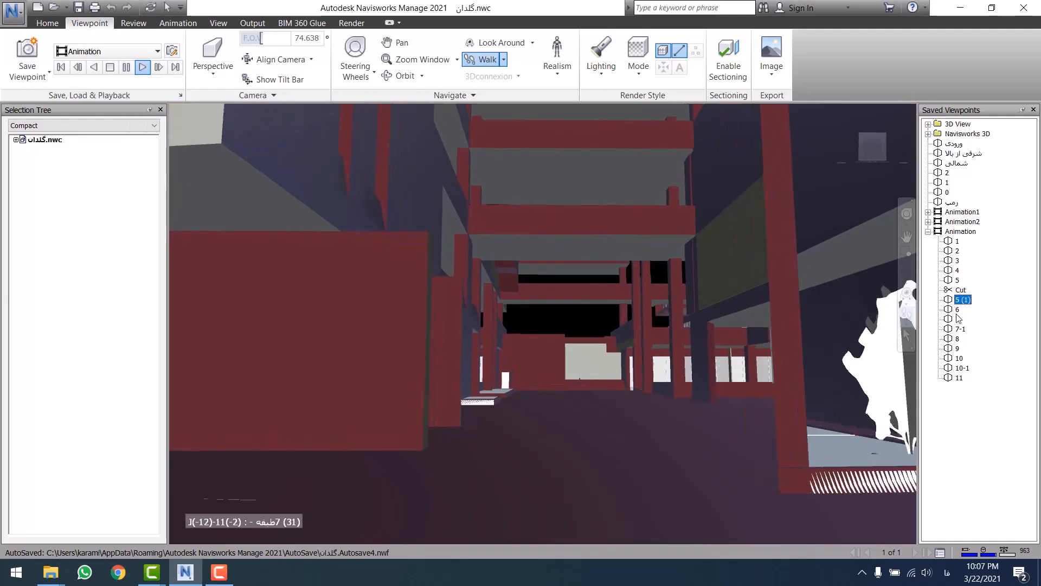
{"action": "left_click", "coordinate": [122, 70]}
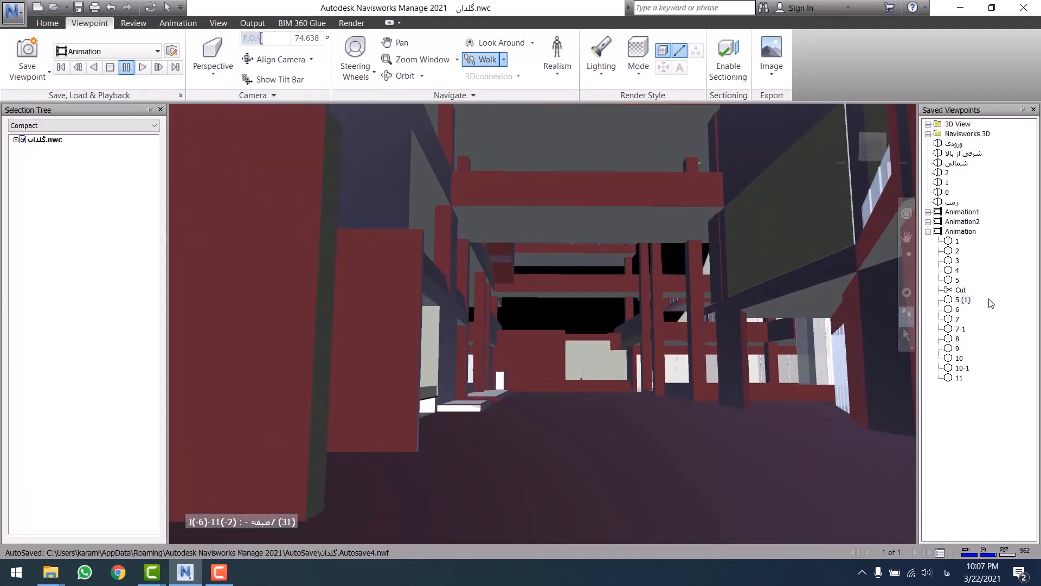
Step: Set viewpoint 5 (1)'s linear speed to 30 m/sec and its angular speed to 30 °/sec
{"action": "right_click", "coordinate": [959, 302]}
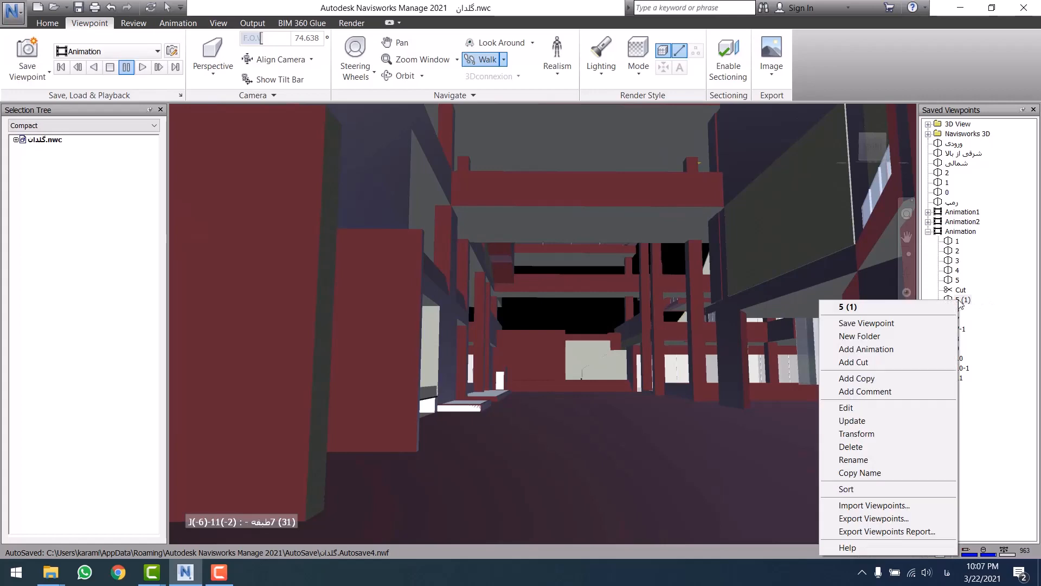
{"action": "left_click", "coordinate": [869, 407]}
{"action": "left_click_drag", "start_coordinate": [596, 342], "coordinate": [524, 352]}
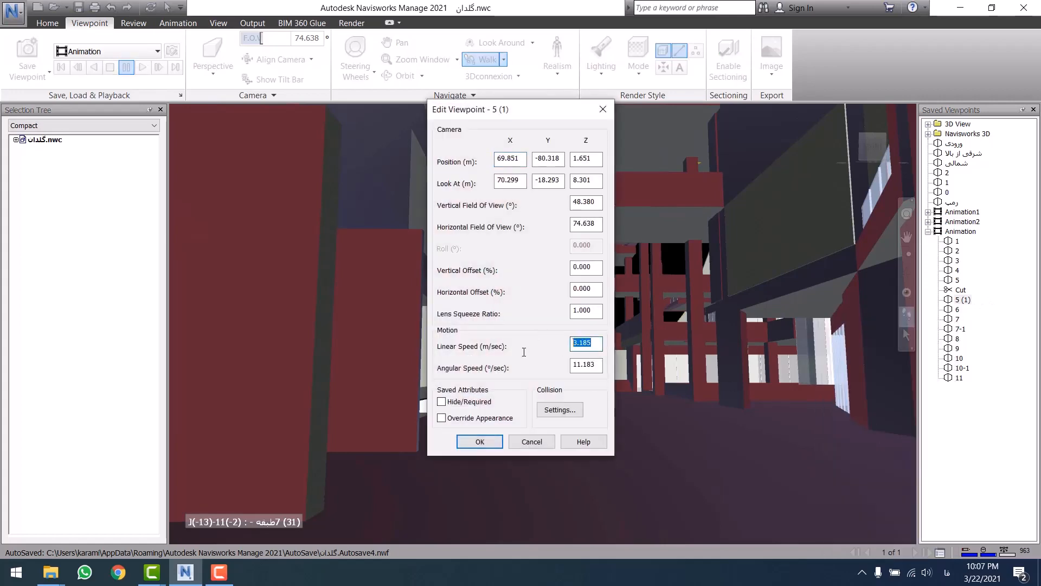
{"action": "type", "text": "30"}
{"action": "key", "text": "Tab"}
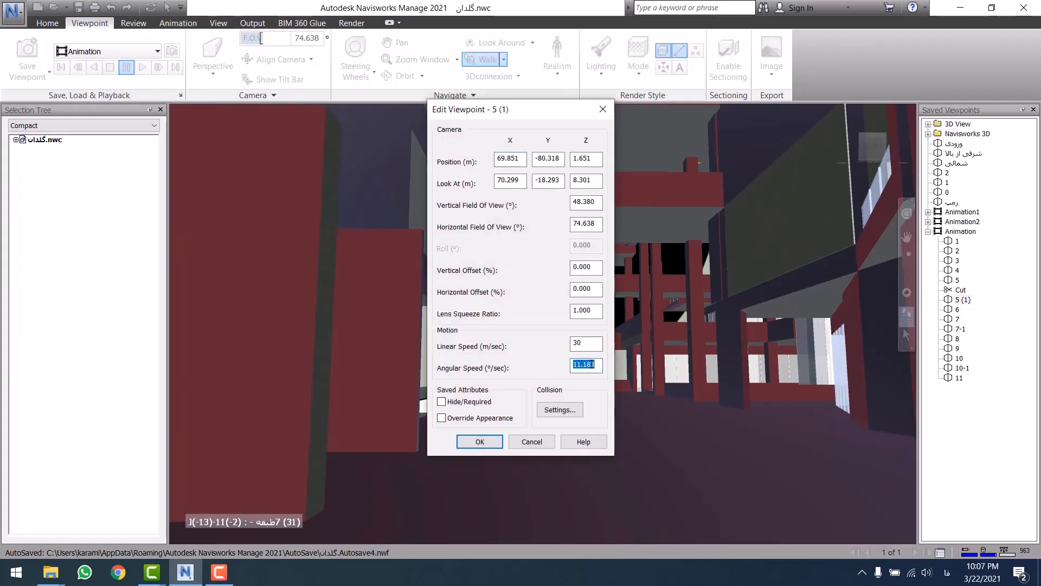
{"action": "type", "text": "30"}
{"action": "left_click", "coordinate": [479, 442]}
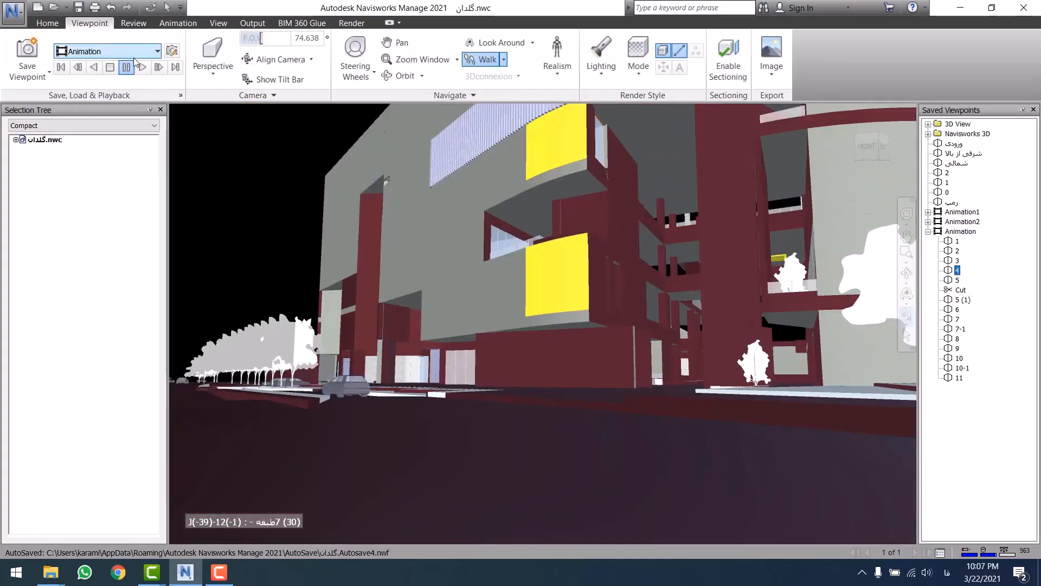
Step: Play the animation through the building interior, stop it, and review its duration and smoothing settings
{"action": "left_click", "coordinate": [143, 67]}
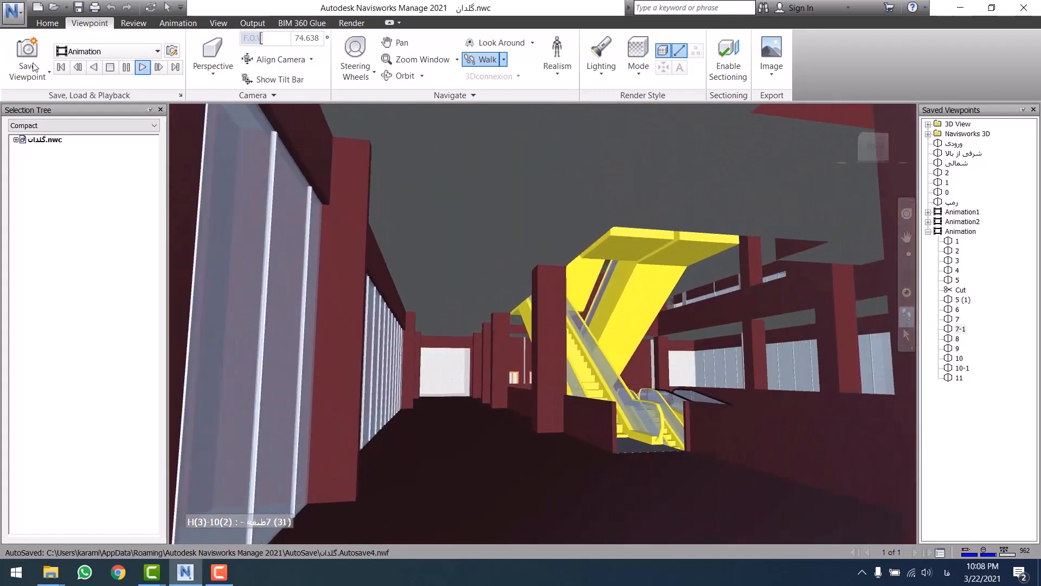
{"action": "left_click", "coordinate": [111, 69]}
{"action": "left_click", "coordinate": [957, 233]}
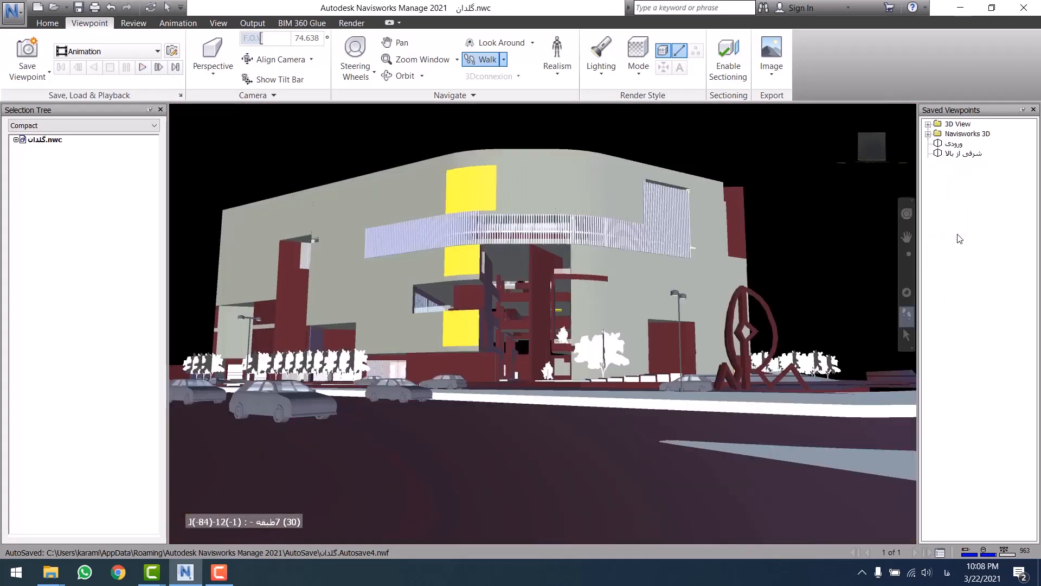
{"action": "right_click", "coordinate": [959, 233]}
{"action": "left_click", "coordinate": [898, 340]}
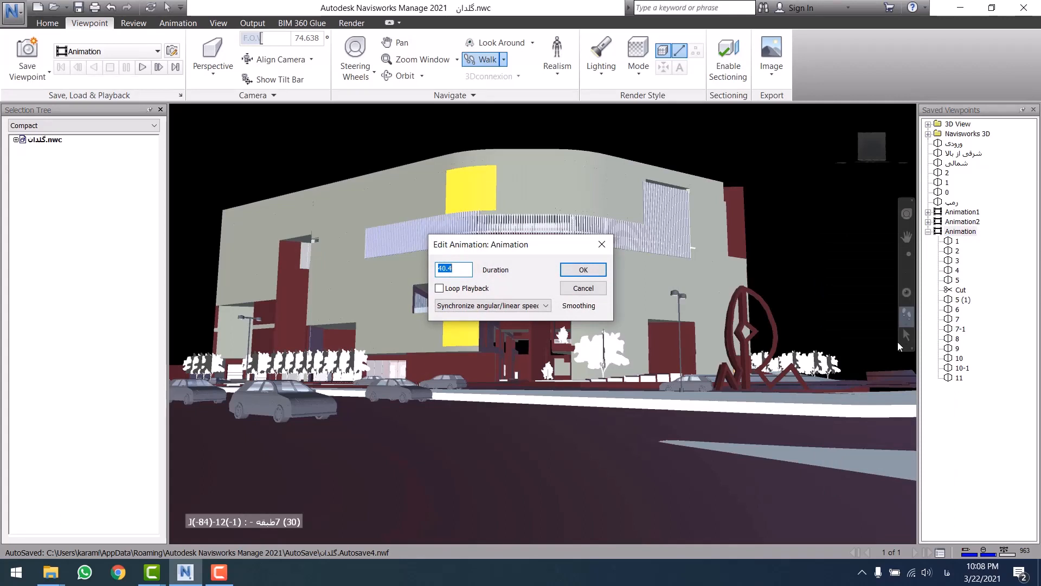
{"action": "key", "text": "Return"}
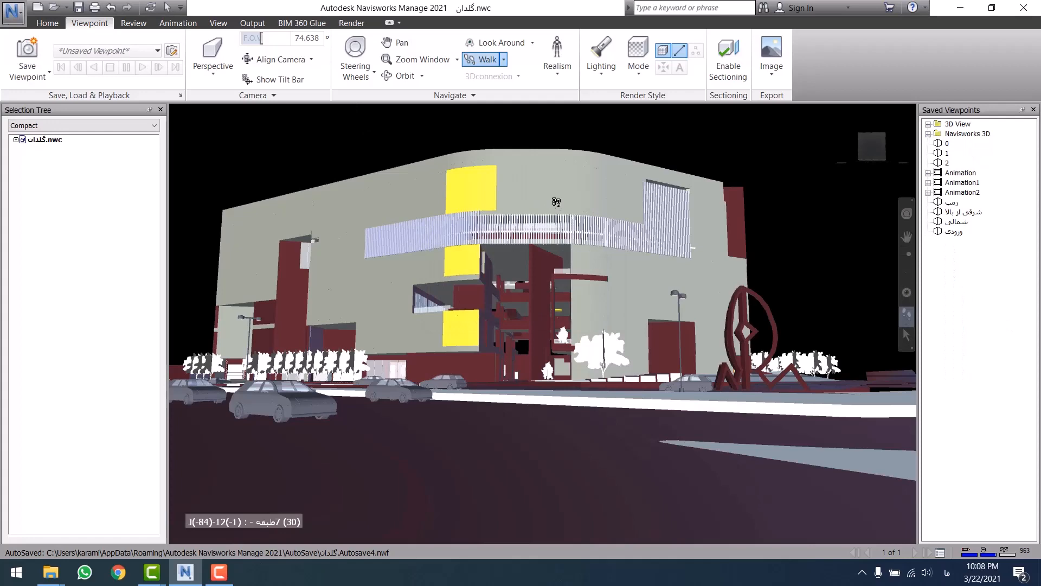
Step: View the sectioned floor viewpoints 0, 1 and 2 one after another
{"action": "left_click", "coordinate": [947, 143]}
{"action": "left_click", "coordinate": [947, 153]}
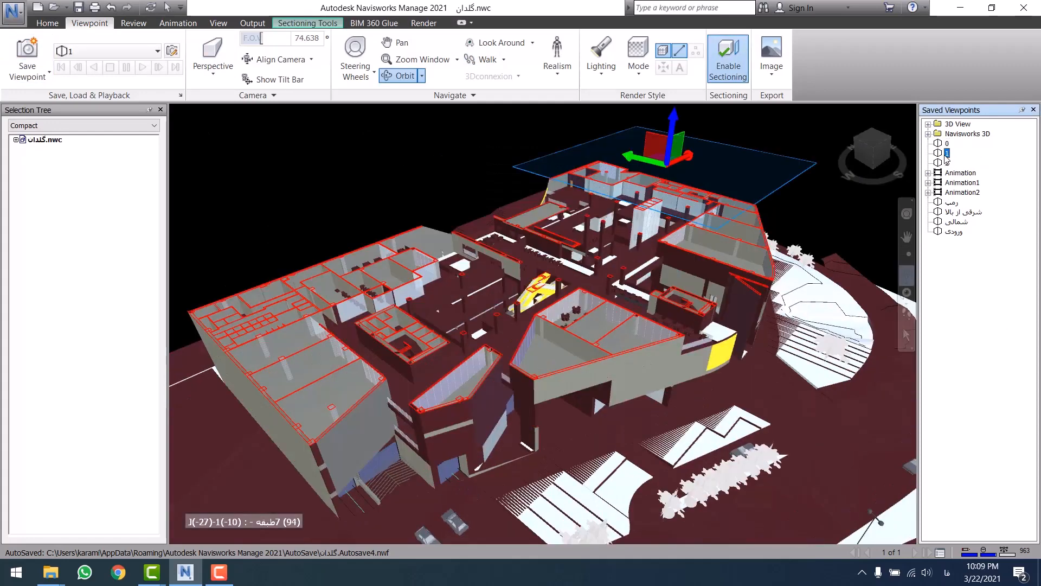
{"action": "left_click", "coordinate": [946, 162]}
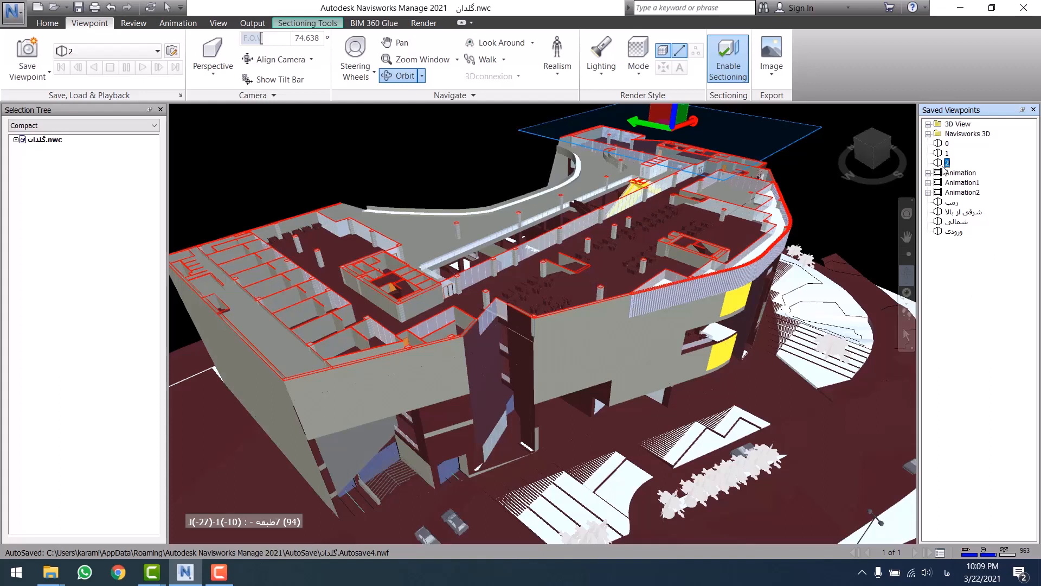
Step: Add a new animation to the saved viewpoints and move the sectioned viewpoints 0, 1 and 2 into it
{"action": "left_click", "coordinate": [974, 301]}
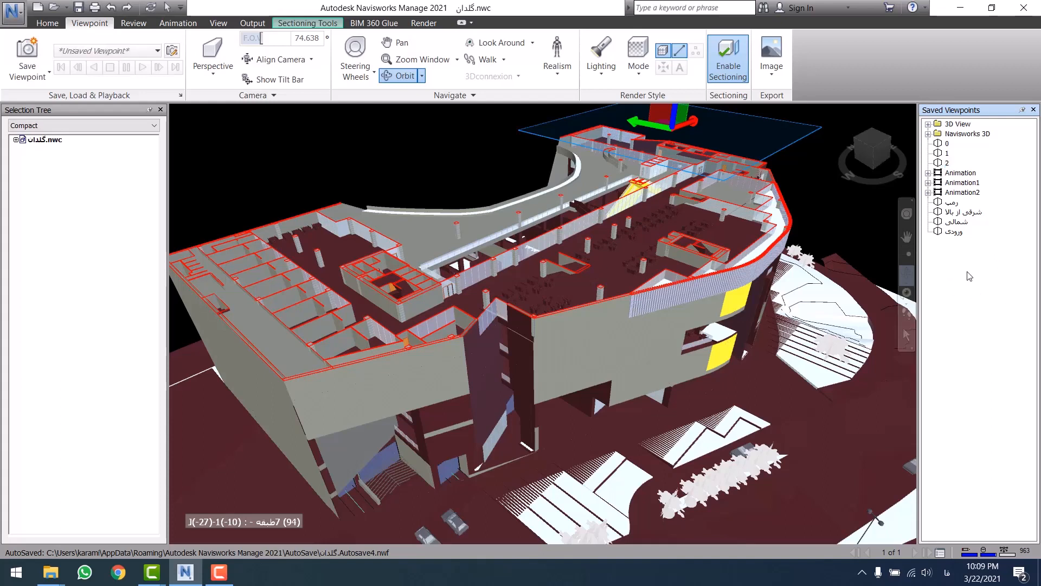
{"action": "right_click", "coordinate": [968, 276]}
{"action": "left_click", "coordinate": [959, 327]}
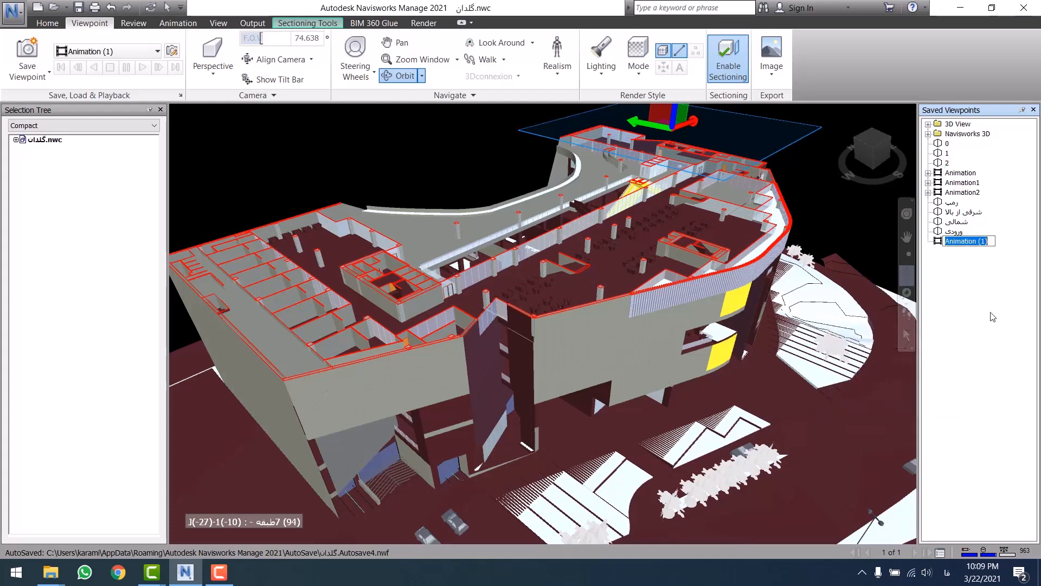
{"action": "left_click", "coordinate": [947, 143]}
{"action": "left_click", "coordinate": [948, 163]}
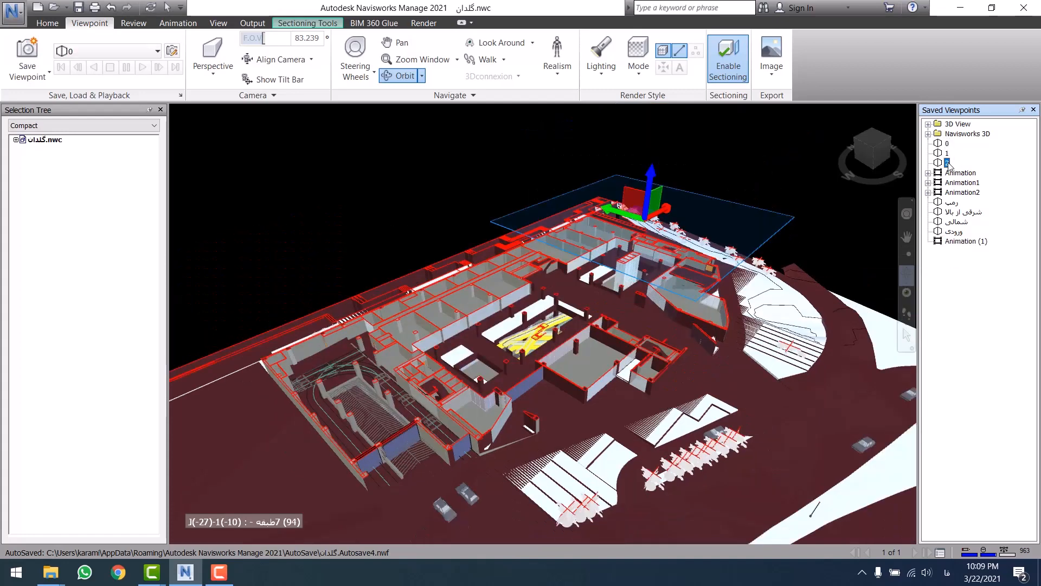
{"action": "left_click", "coordinate": [948, 163], "text": "shift"}
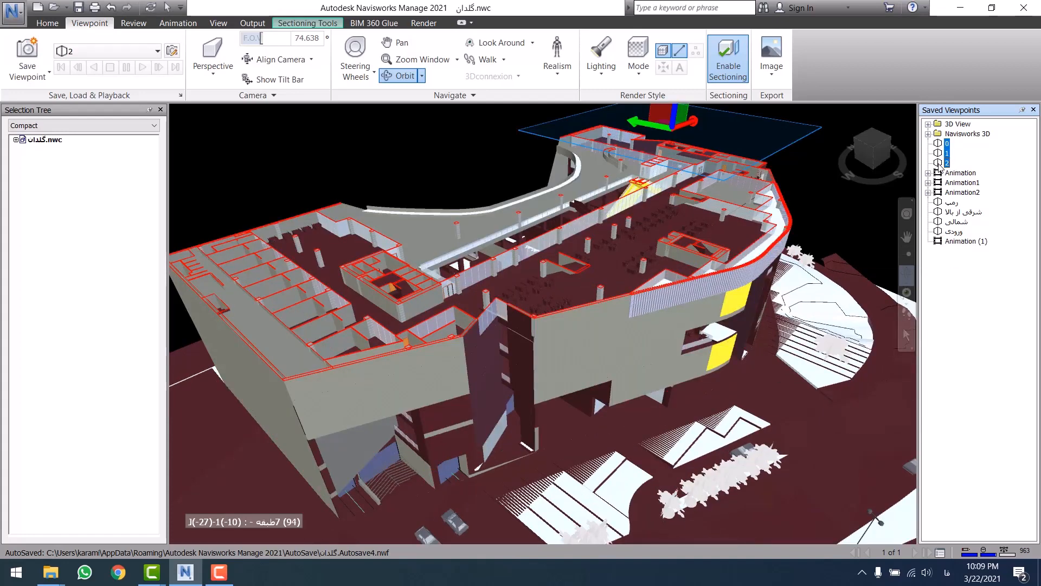
{"action": "left_click_drag", "start_coordinate": [938, 164], "coordinate": [973, 241]}
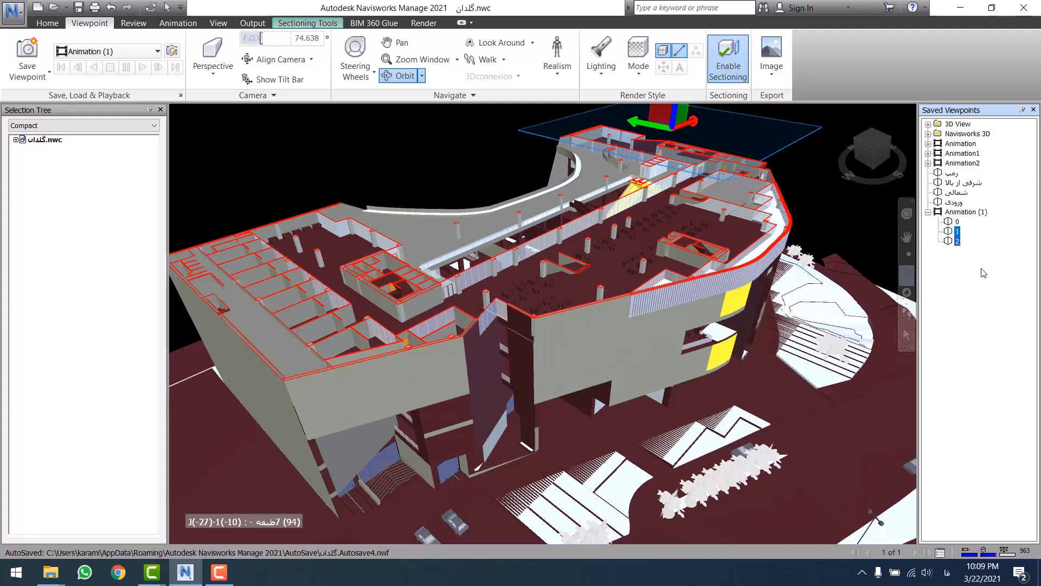
Step: Try a duration of 100 for Animation (1), playing it before and after the edit
{"action": "left_click", "coordinate": [964, 212]}
{"action": "left_click", "coordinate": [142, 67]}
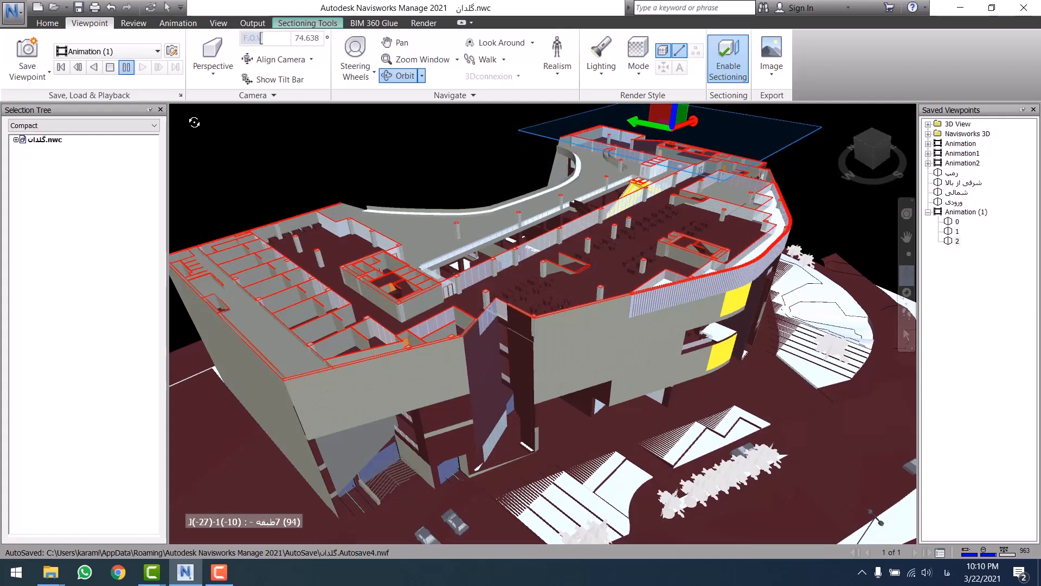
{"action": "right_click", "coordinate": [969, 217]}
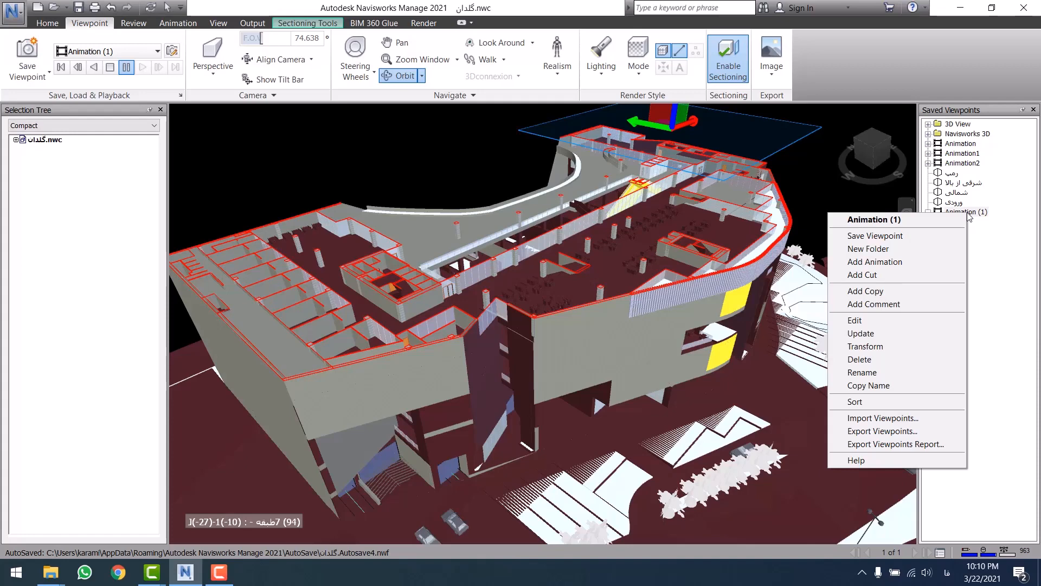
{"action": "left_click", "coordinate": [904, 320]}
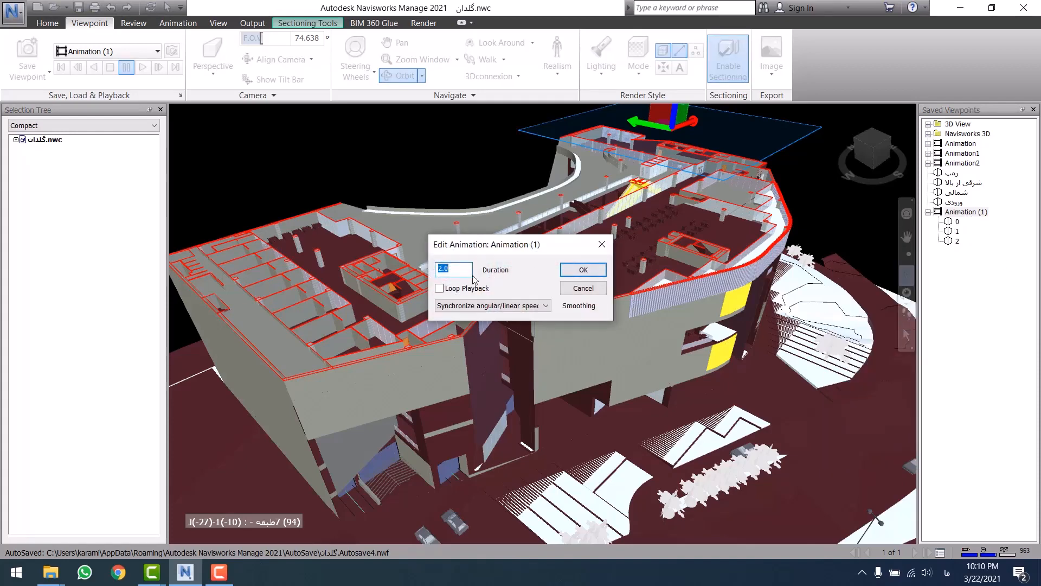
{"action": "type", "text": "100"}
{"action": "left_click", "coordinate": [583, 269]}
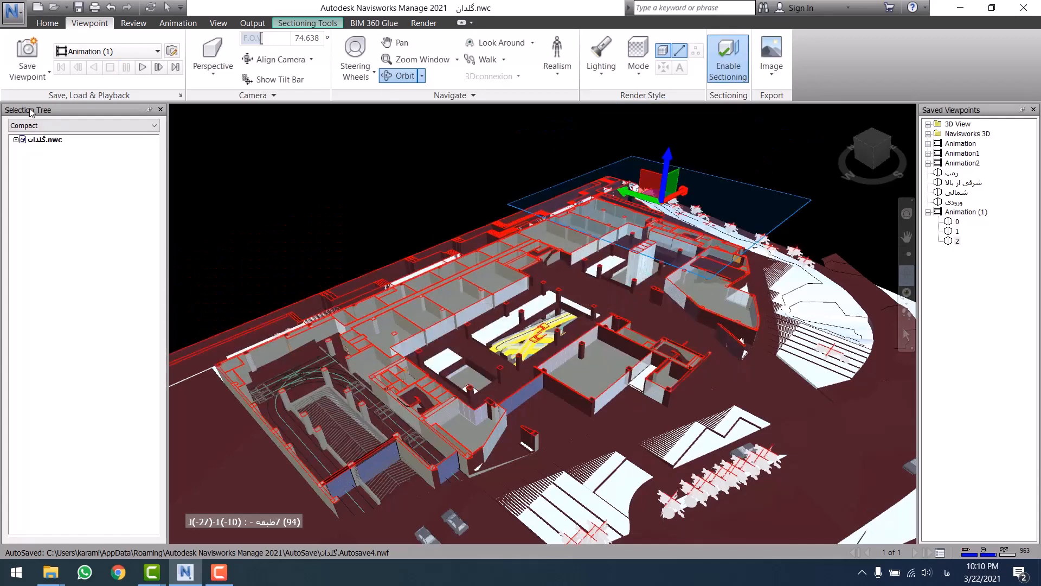
{"action": "left_click", "coordinate": [140, 69]}
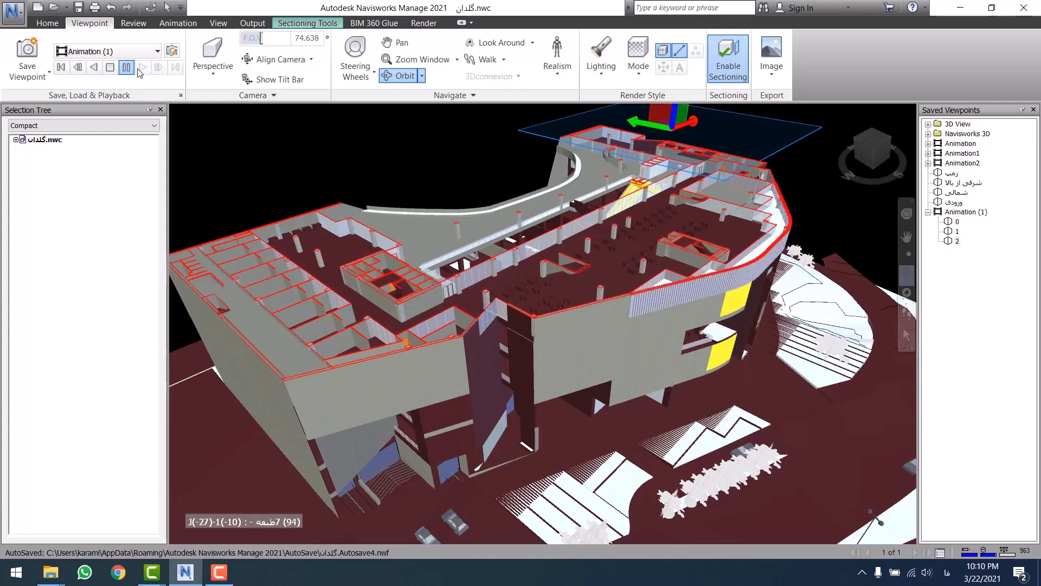
{"action": "left_click", "coordinate": [992, 302]}
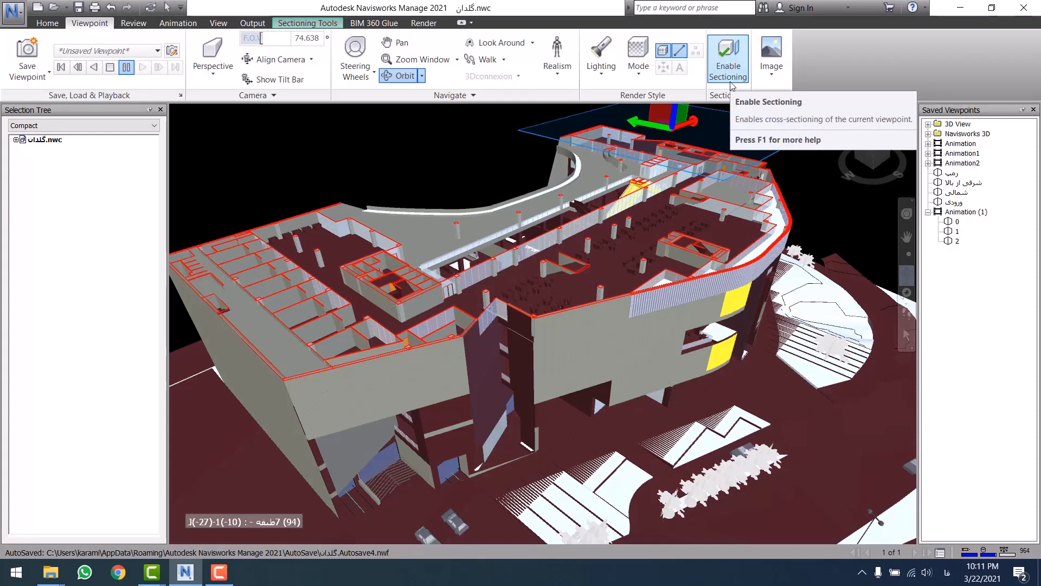
Step: Load the viewpoint animation named Animation for playback, preview its beginning, and stop it
{"action": "left_click", "coordinate": [177, 23]}
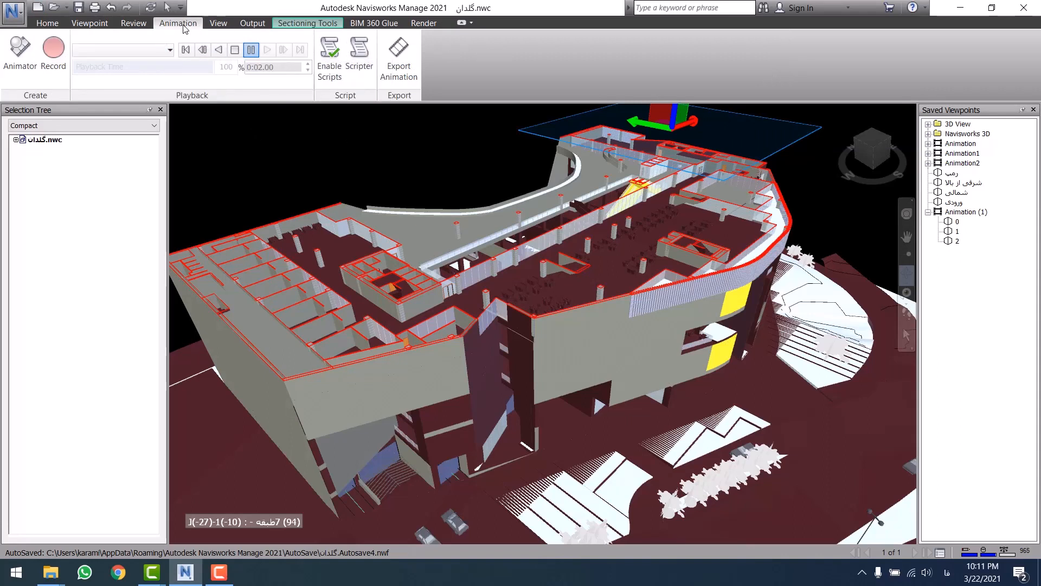
{"action": "left_click", "coordinate": [154, 53]}
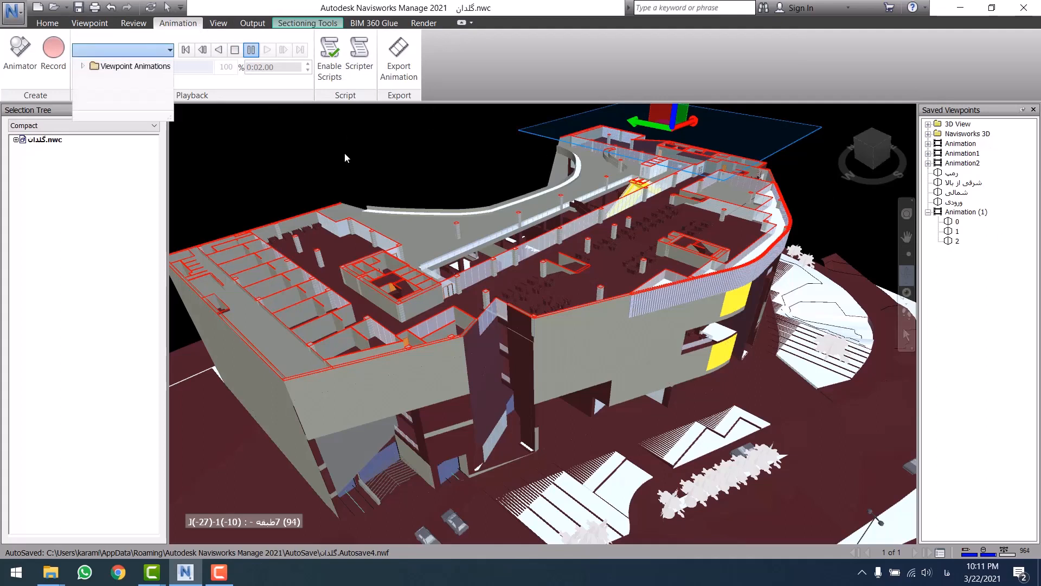
{"action": "left_click", "coordinate": [84, 66]}
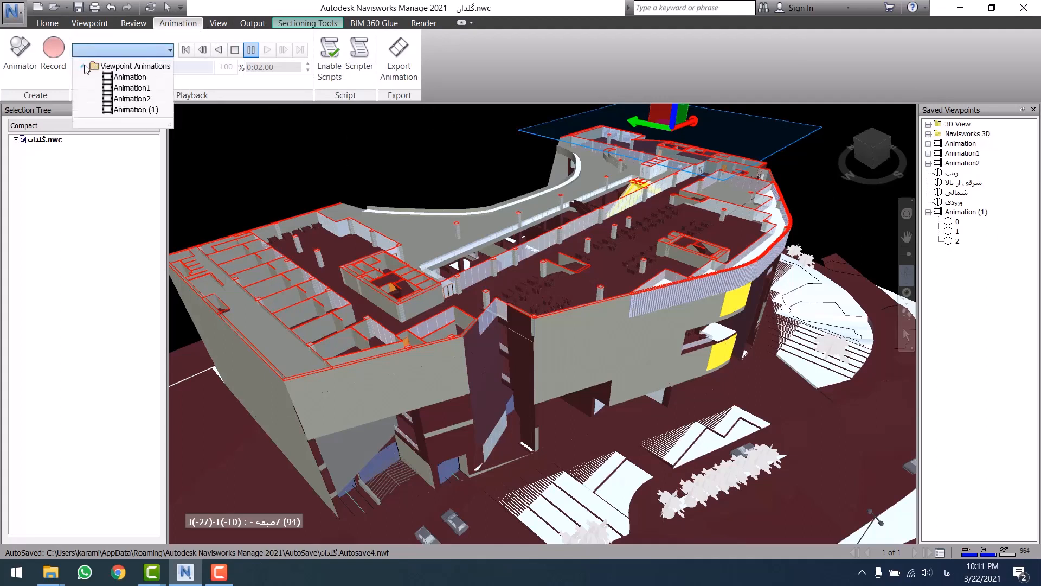
{"action": "left_click", "coordinate": [140, 79]}
{"action": "left_click", "coordinate": [267, 50]}
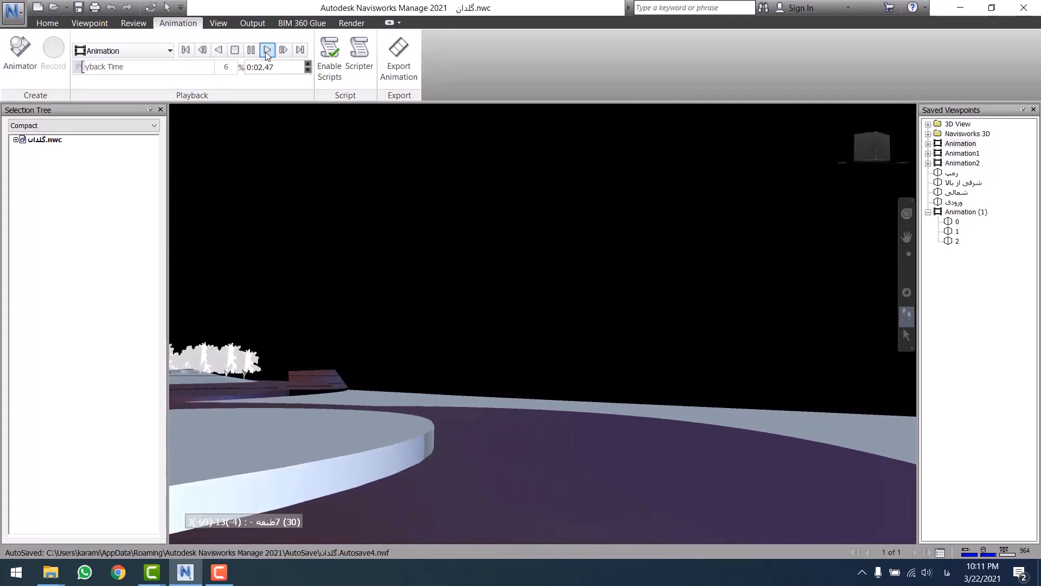
{"action": "left_click", "coordinate": [236, 51]}
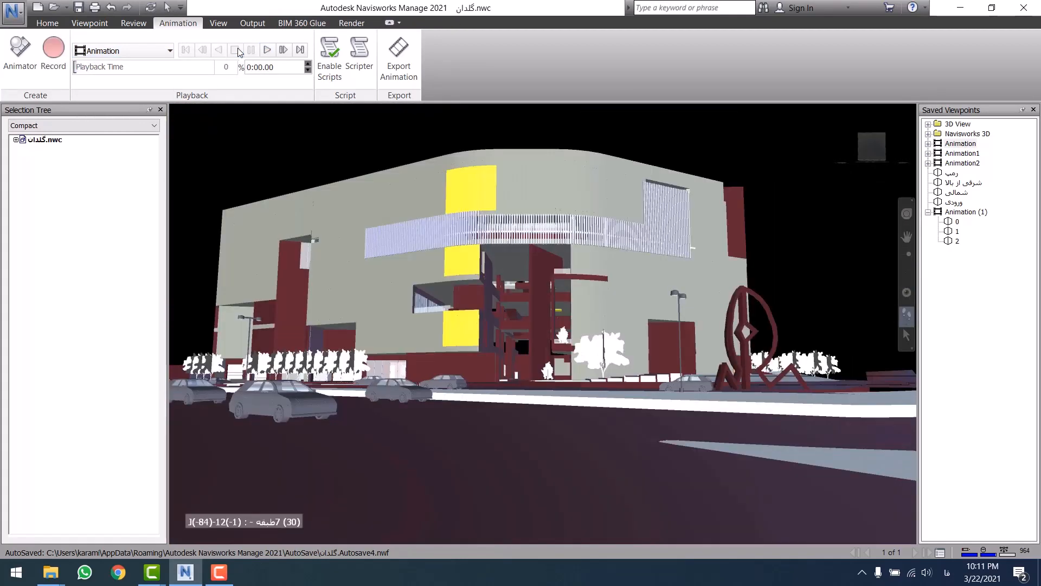
{"action": "left_click", "coordinate": [406, 73]}
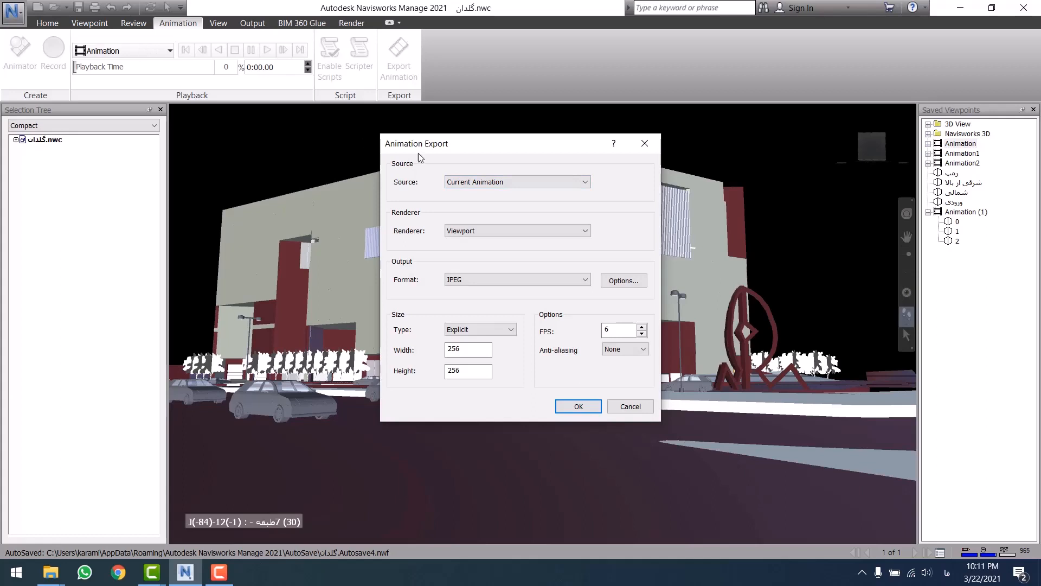
{"action": "left_click", "coordinate": [530, 230]}
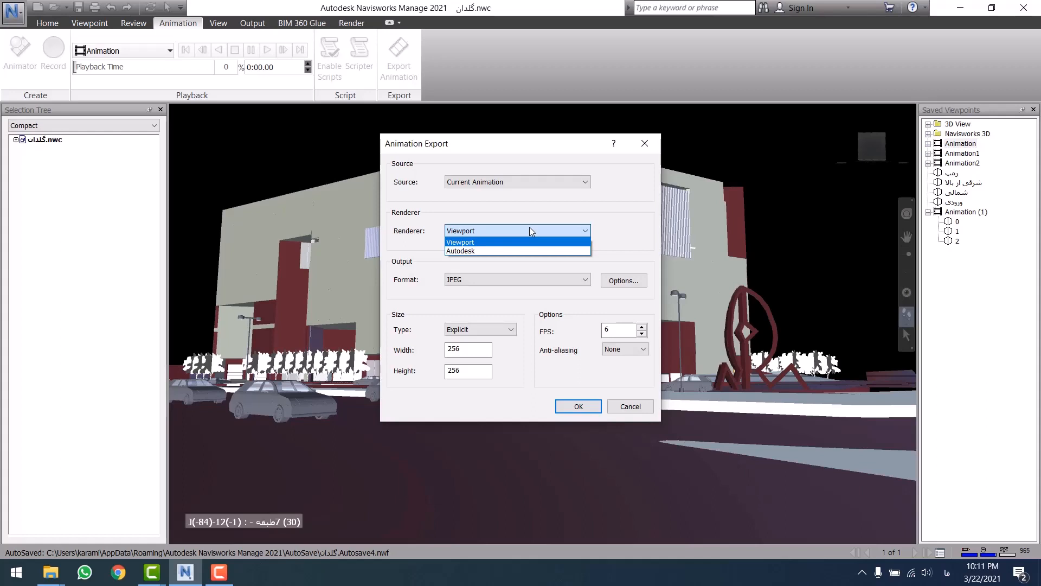
{"action": "left_click", "coordinate": [636, 410]}
{"action": "left_click", "coordinate": [631, 406]}
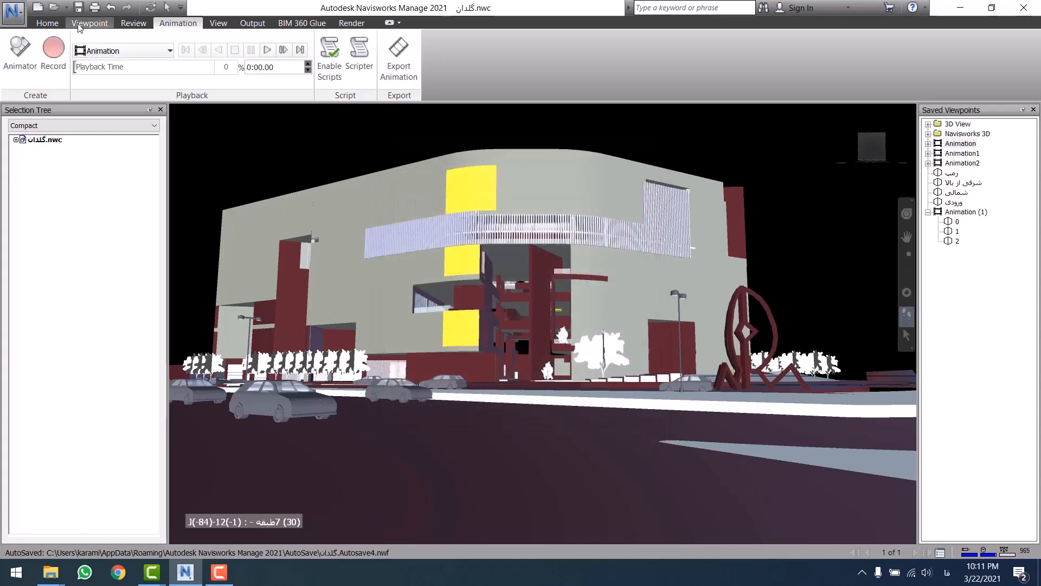
{"action": "left_click", "coordinate": [47, 23]}
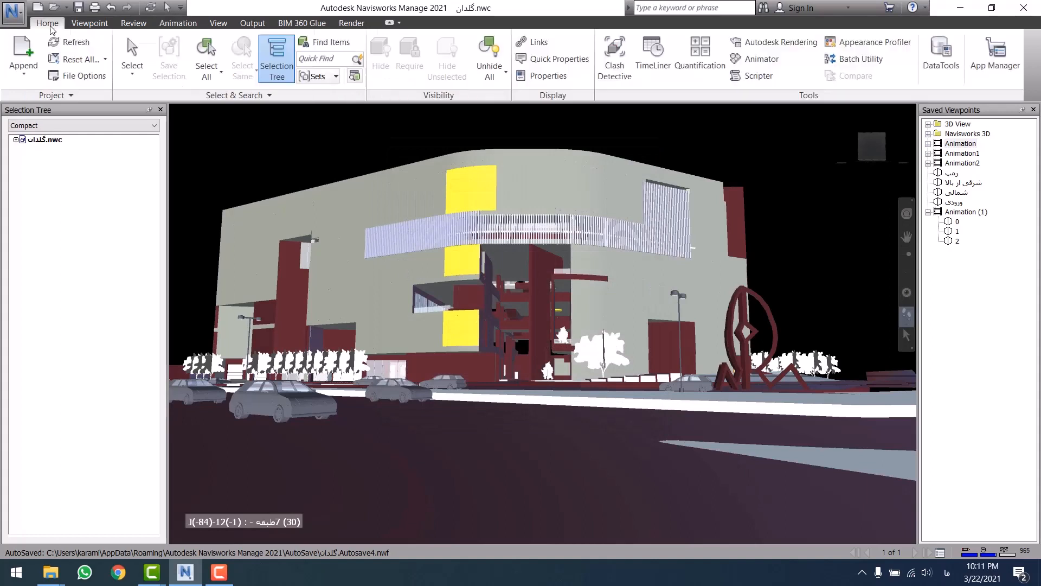
{"action": "left_click", "coordinate": [88, 23]}
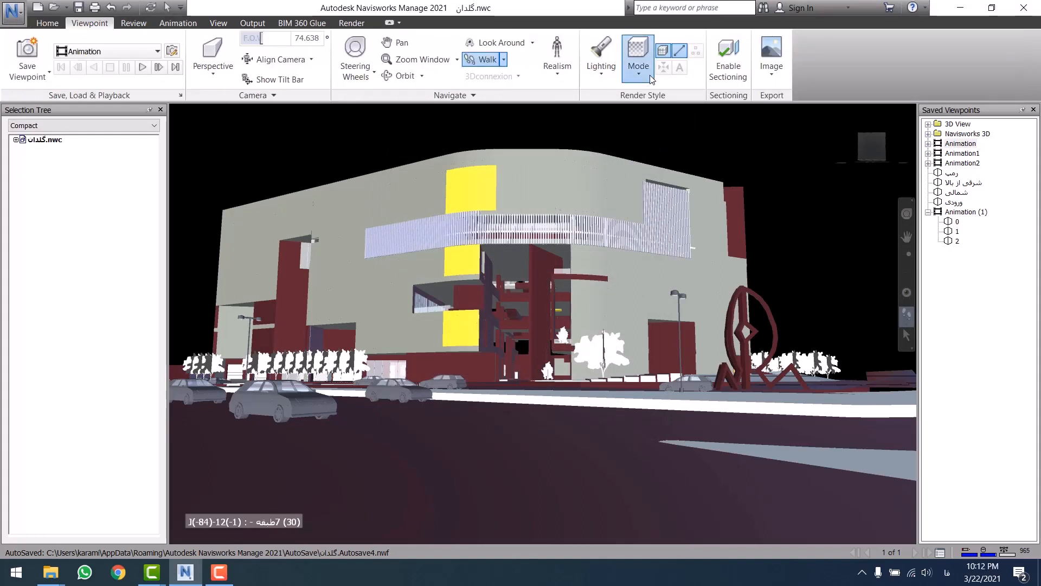
{"action": "left_click", "coordinate": [638, 60]}
{"action": "left_click", "coordinate": [667, 98]}
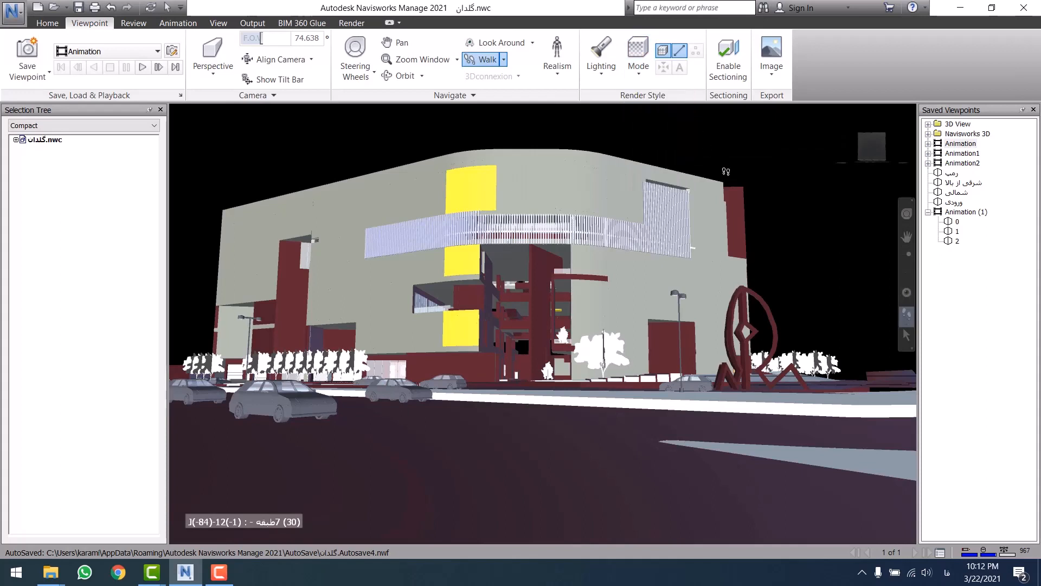
{"action": "left_click", "coordinate": [603, 76]}
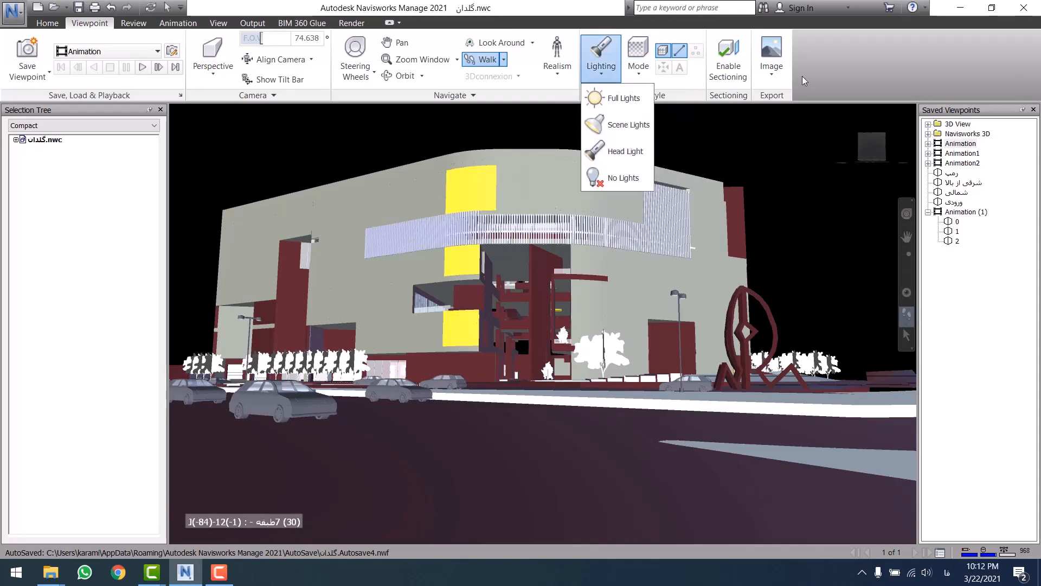
{"action": "left_click", "coordinate": [874, 61]}
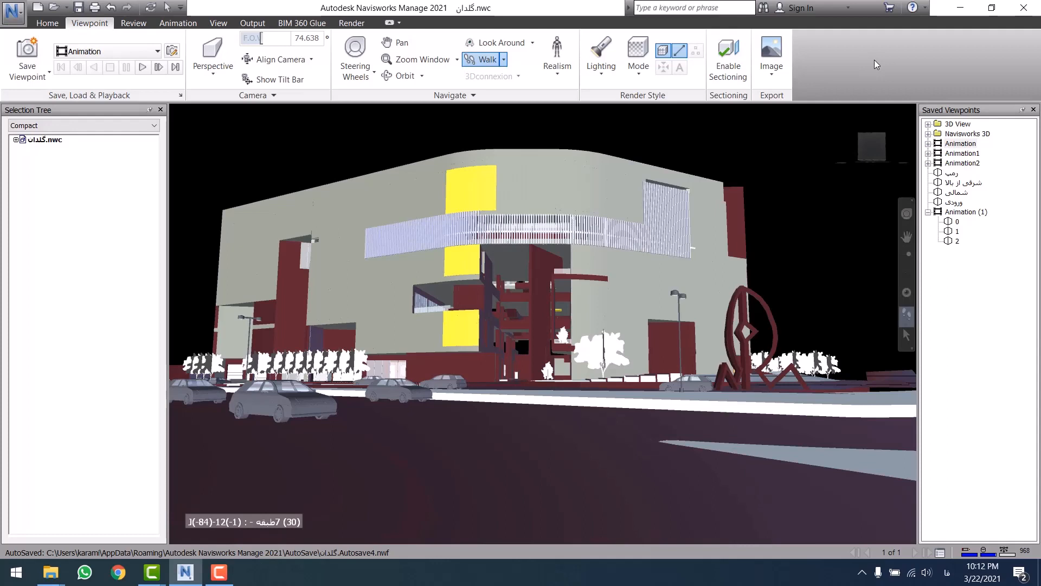
Step: Run an interactive Low Quality ray trace of the current building view and stop it
{"action": "left_click", "coordinate": [352, 23]}
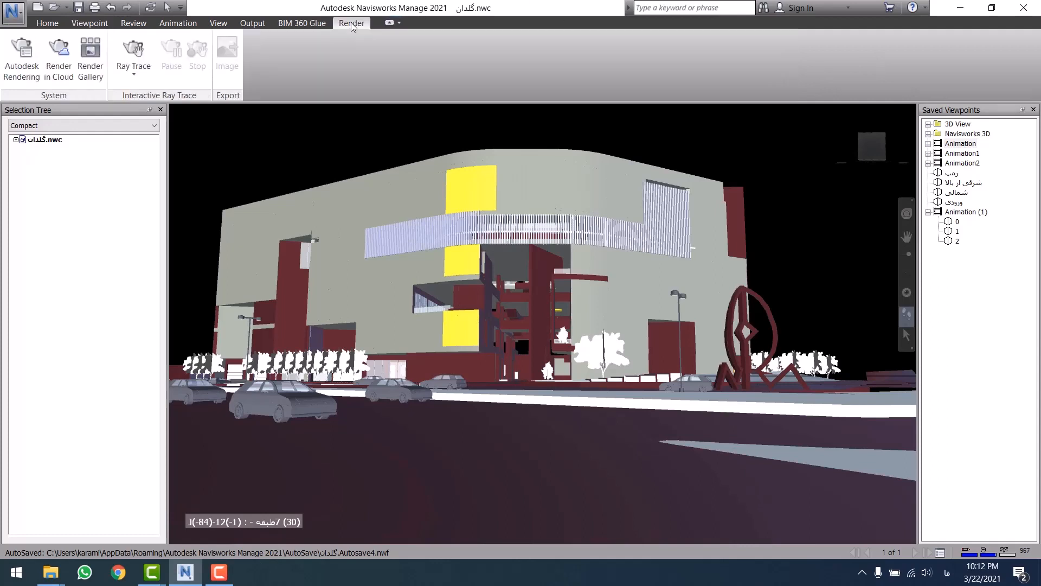
{"action": "left_click", "coordinate": [132, 69]}
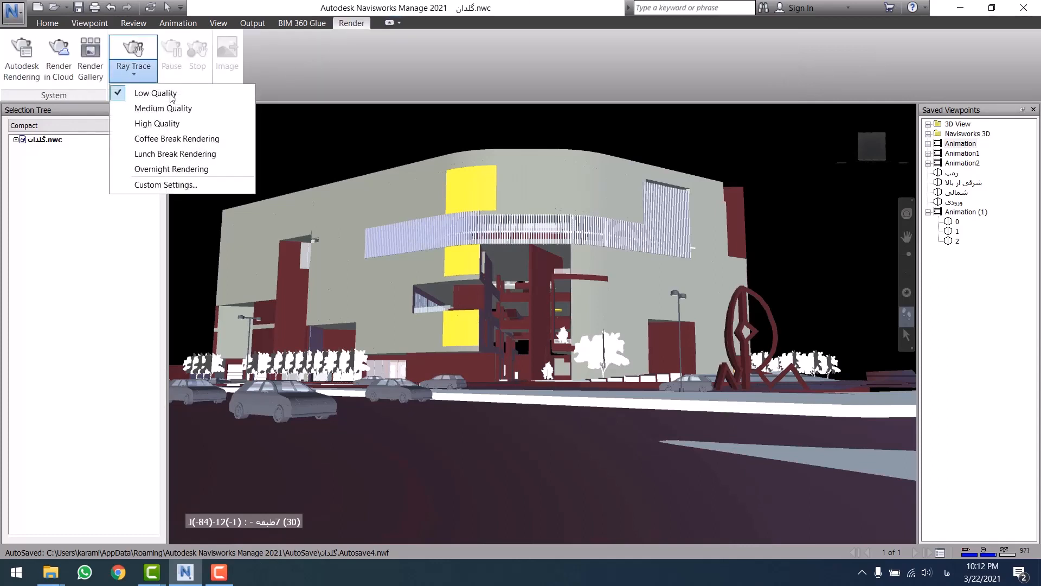
{"action": "left_click", "coordinate": [360, 68]}
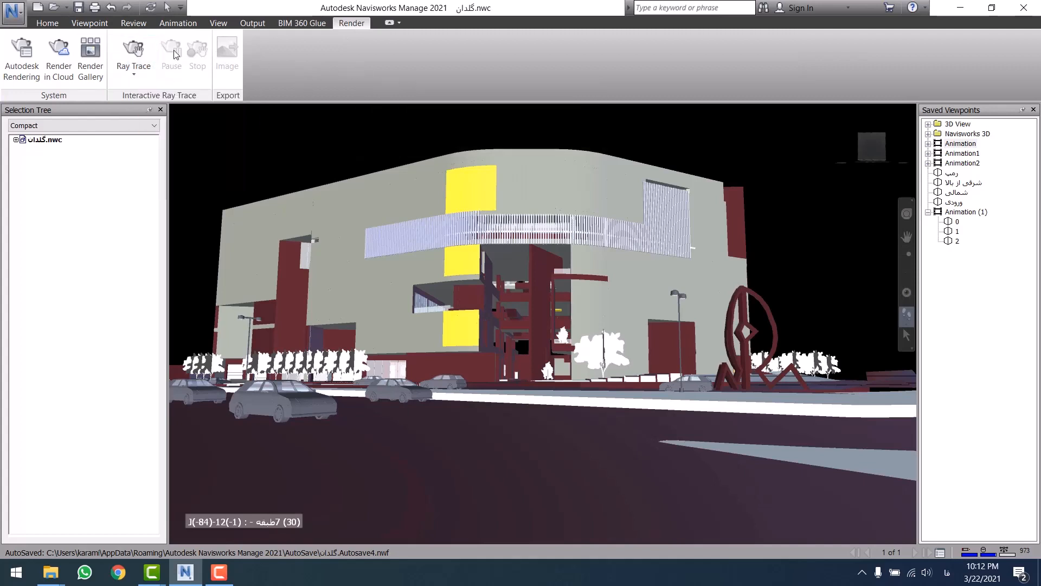
{"action": "left_click", "coordinate": [140, 52]}
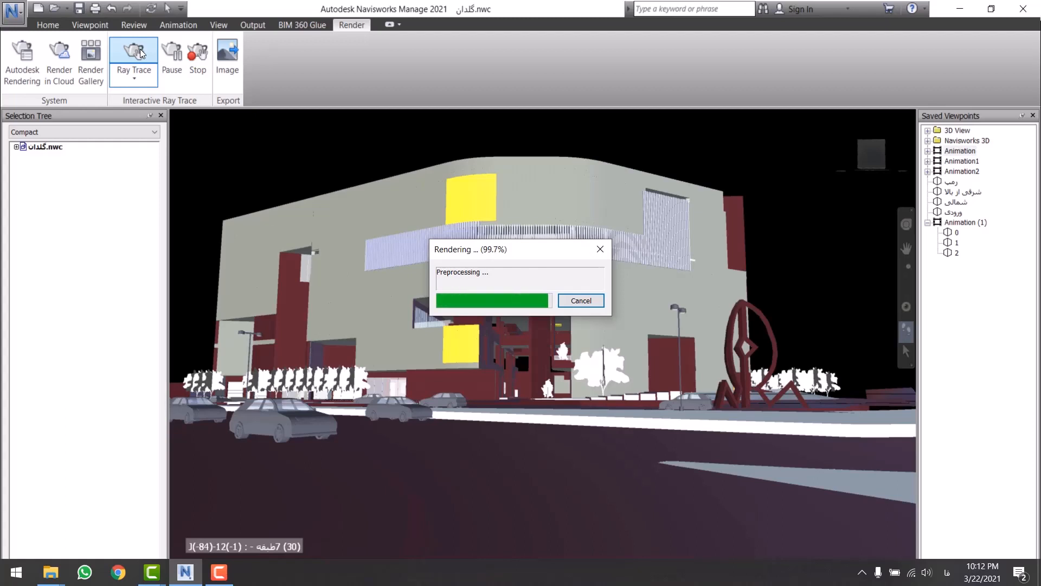
{"action": "left_click", "coordinate": [140, 52]}
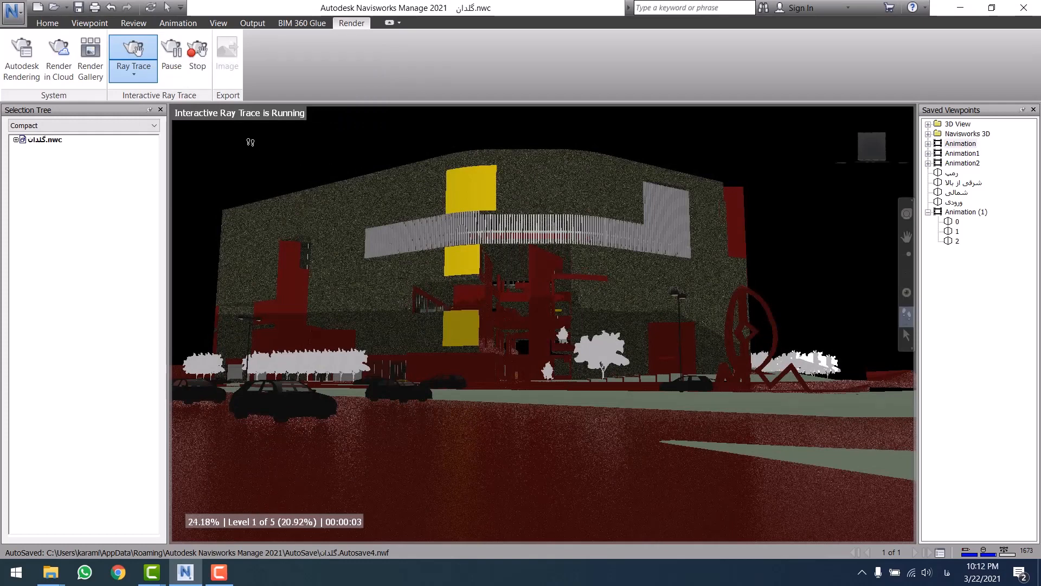
{"action": "left_click", "coordinate": [197, 54]}
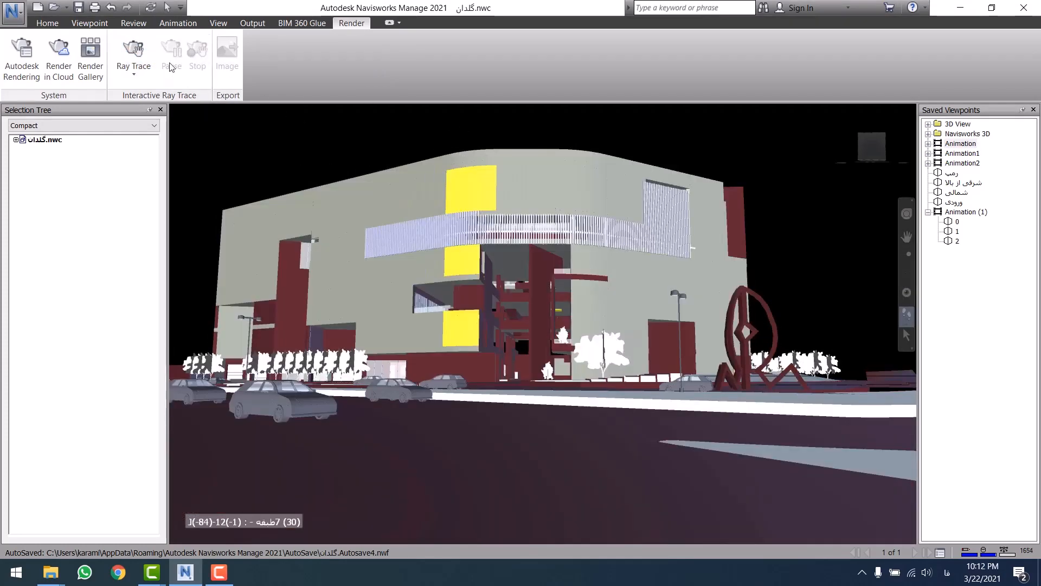
Step: Set up the animation export with the Viewport renderer and Windows AVI format, checking the available video compressors
{"action": "left_click", "coordinate": [178, 23]}
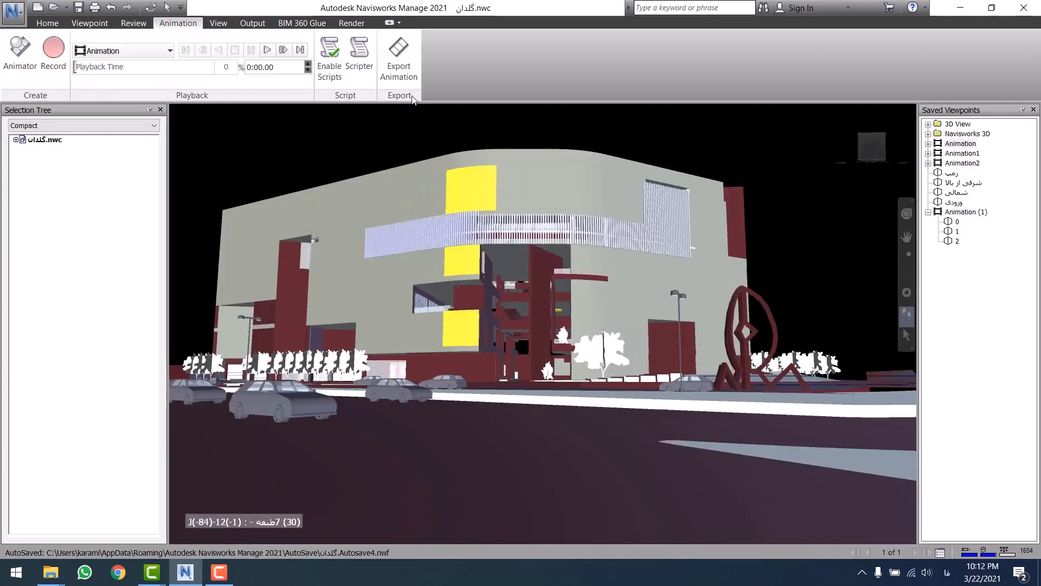
{"action": "left_click", "coordinate": [399, 55]}
{"action": "left_click", "coordinate": [477, 231]}
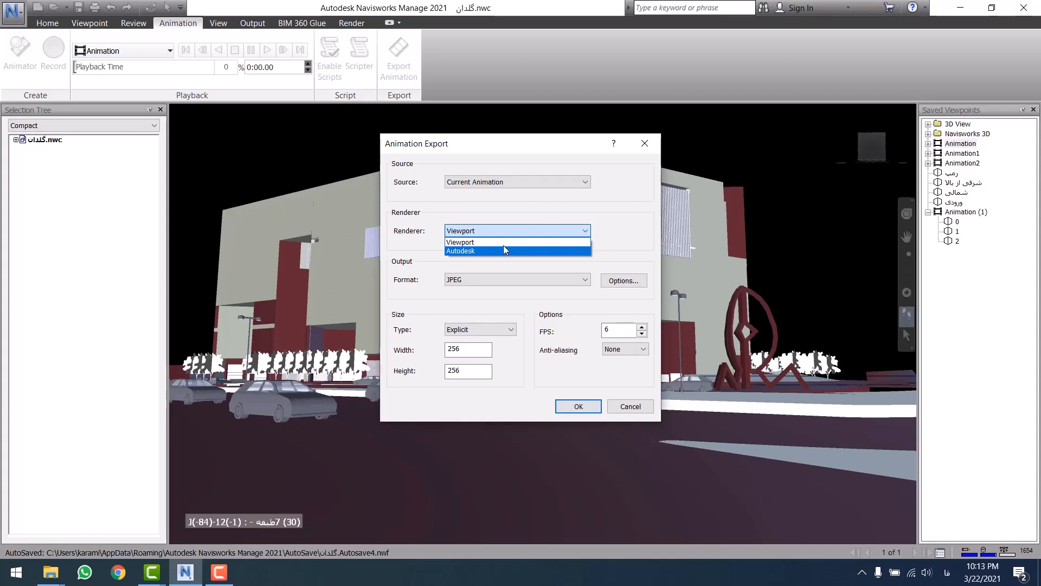
{"action": "left_click", "coordinate": [503, 244]}
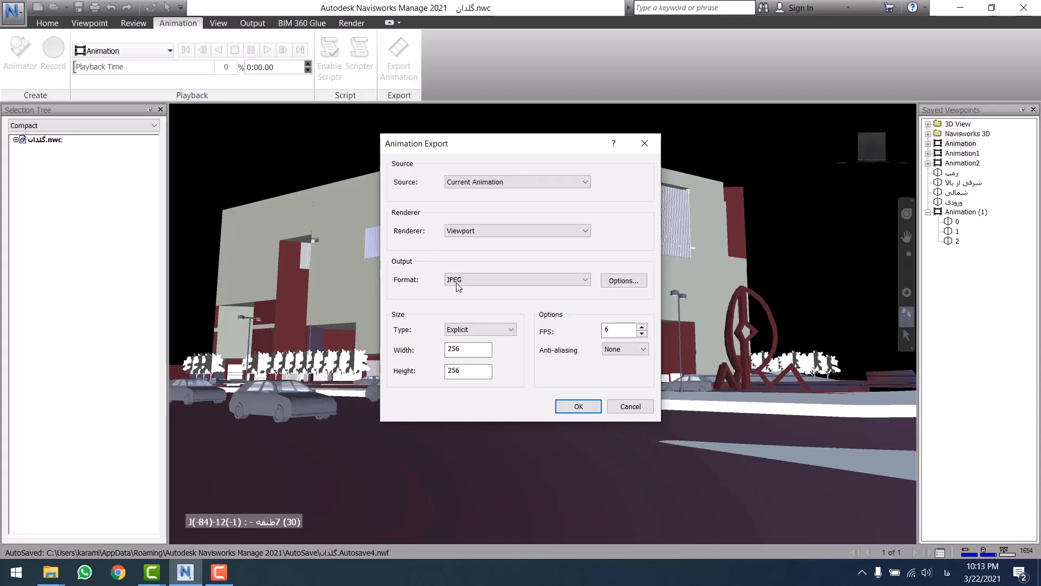
{"action": "left_click", "coordinate": [516, 281]}
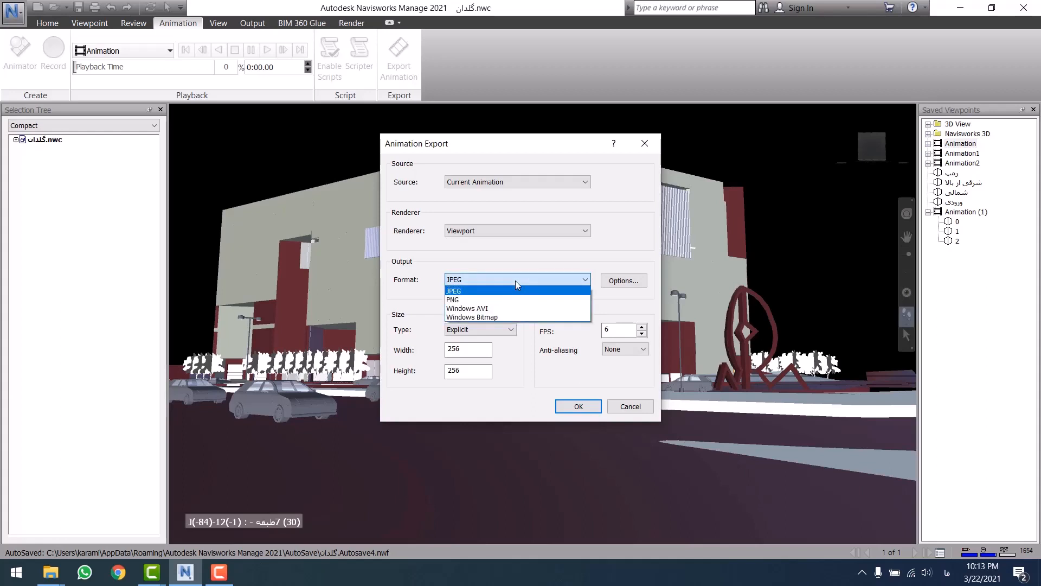
{"action": "left_click", "coordinate": [519, 309]}
{"action": "left_click", "coordinate": [624, 280]}
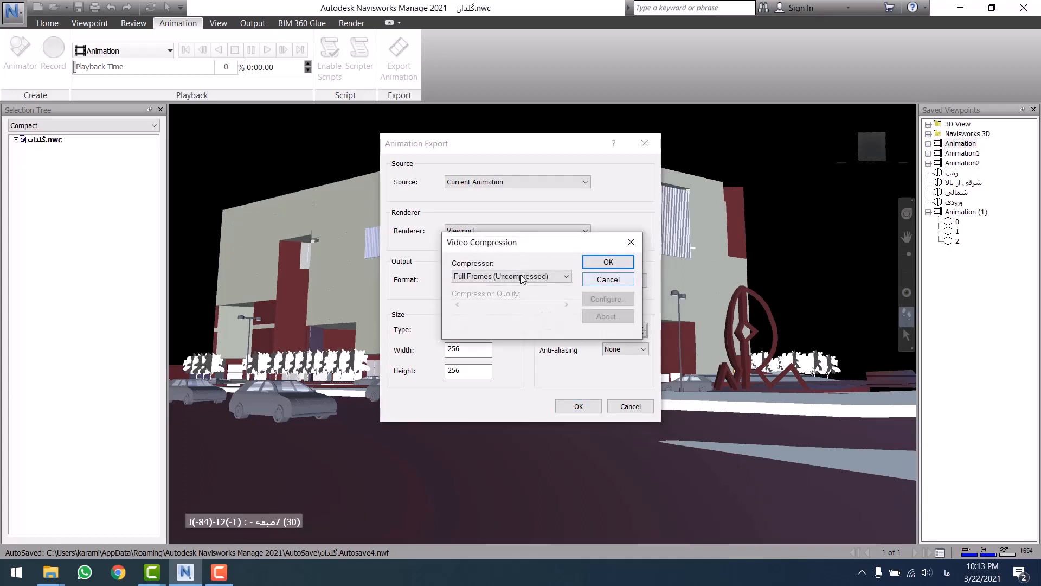
{"action": "left_click", "coordinate": [523, 277]}
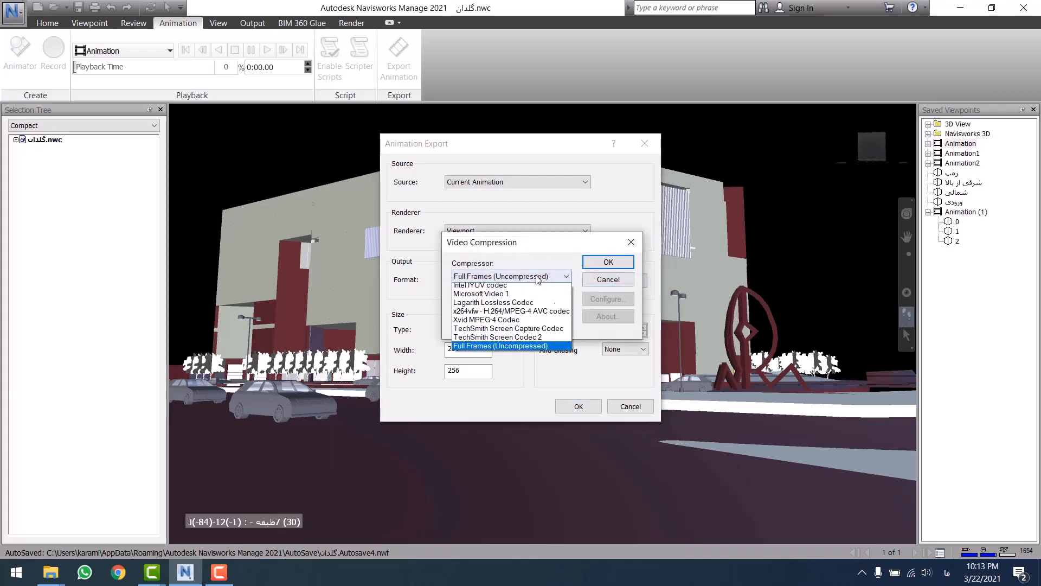
{"action": "left_click", "coordinate": [552, 245]}
{"action": "left_click", "coordinate": [623, 282]}
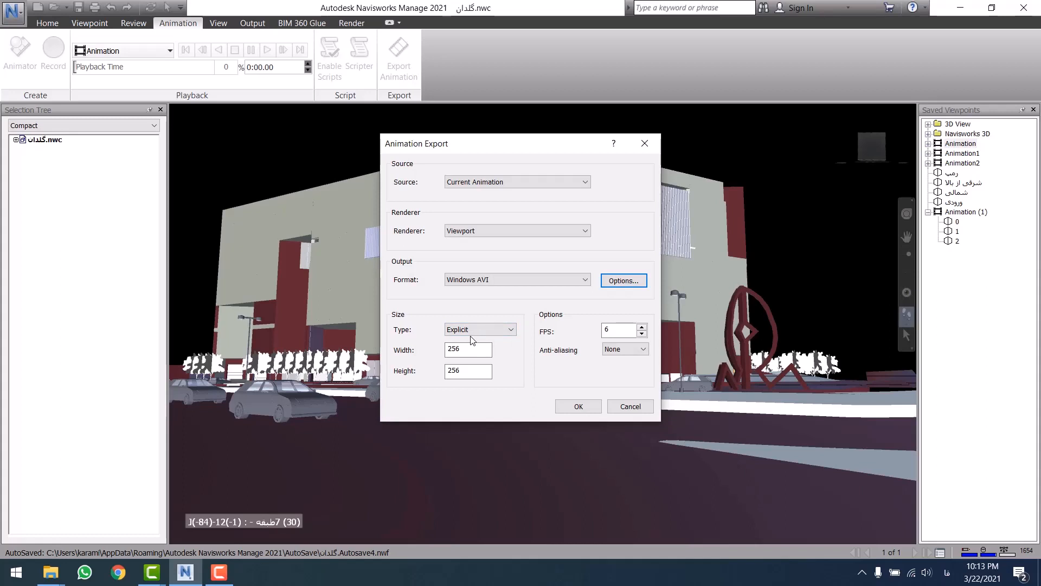
Step: Try the Use Aspect Ratio size type with a width of 800 for the animation export
{"action": "left_click_drag", "start_coordinate": [471, 349], "coordinate": [387, 384]}
{"action": "key", "text": "Tab"}
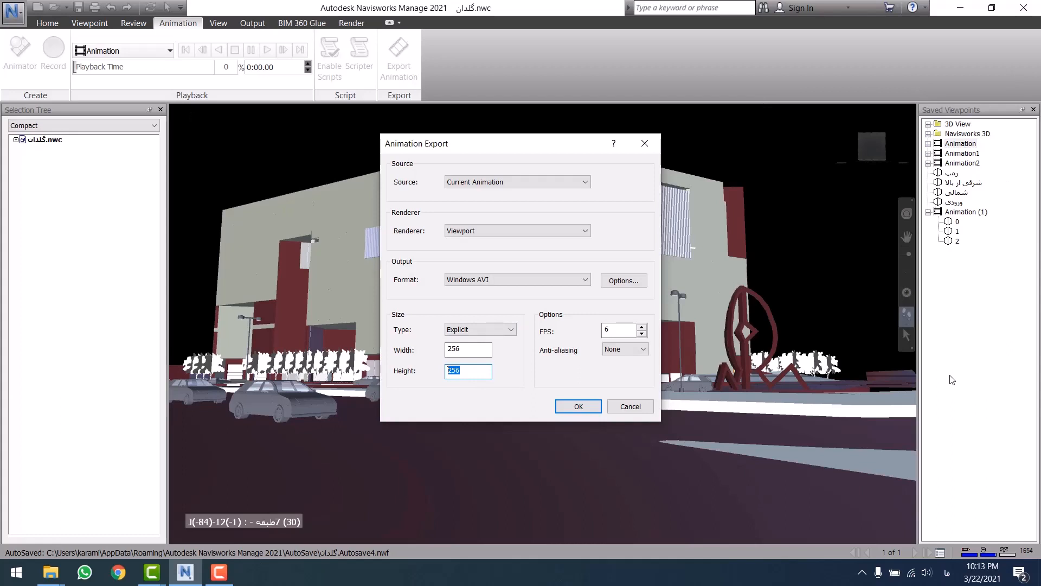
{"action": "left_click", "coordinate": [491, 330]}
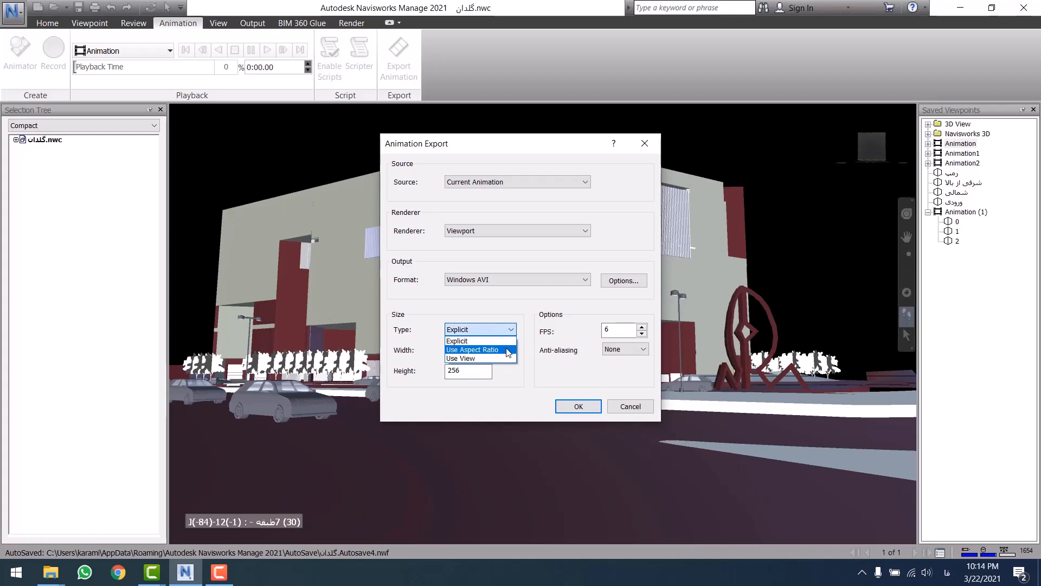
{"action": "left_click", "coordinate": [507, 349]}
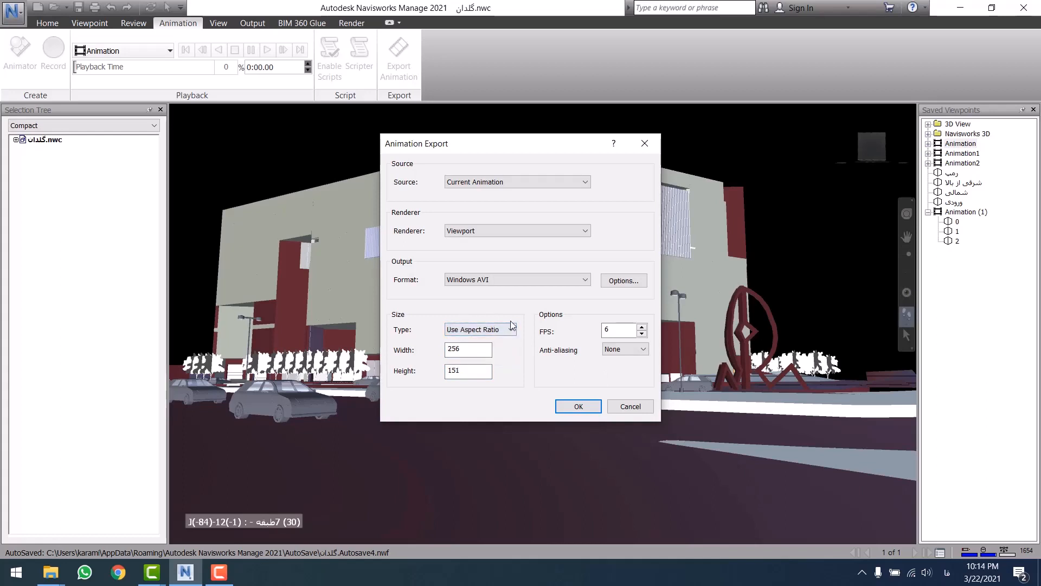
{"action": "left_click", "coordinate": [498, 330]}
{"action": "left_click", "coordinate": [501, 349]}
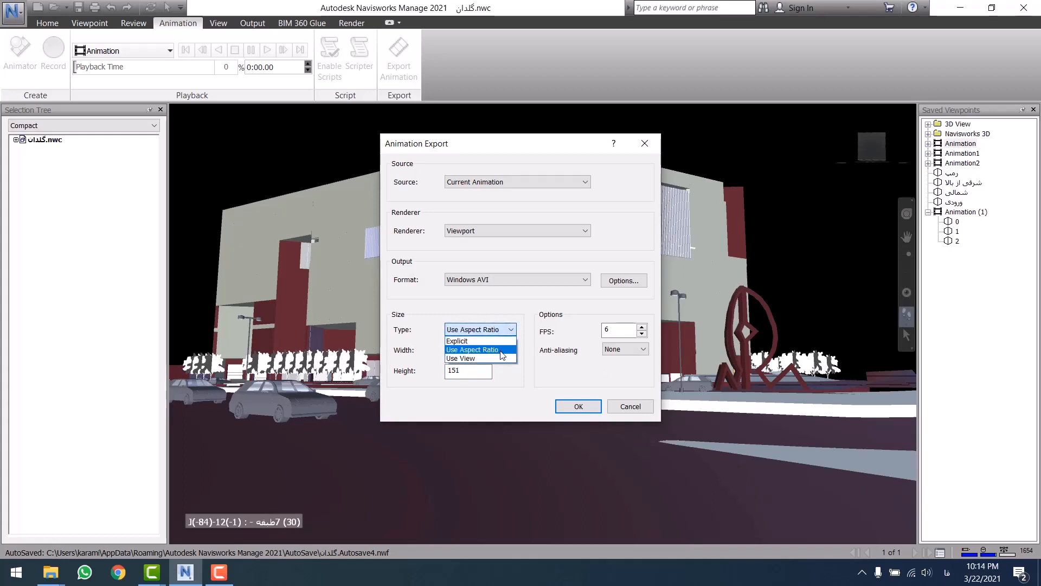
{"action": "double_click", "coordinate": [455, 349]}
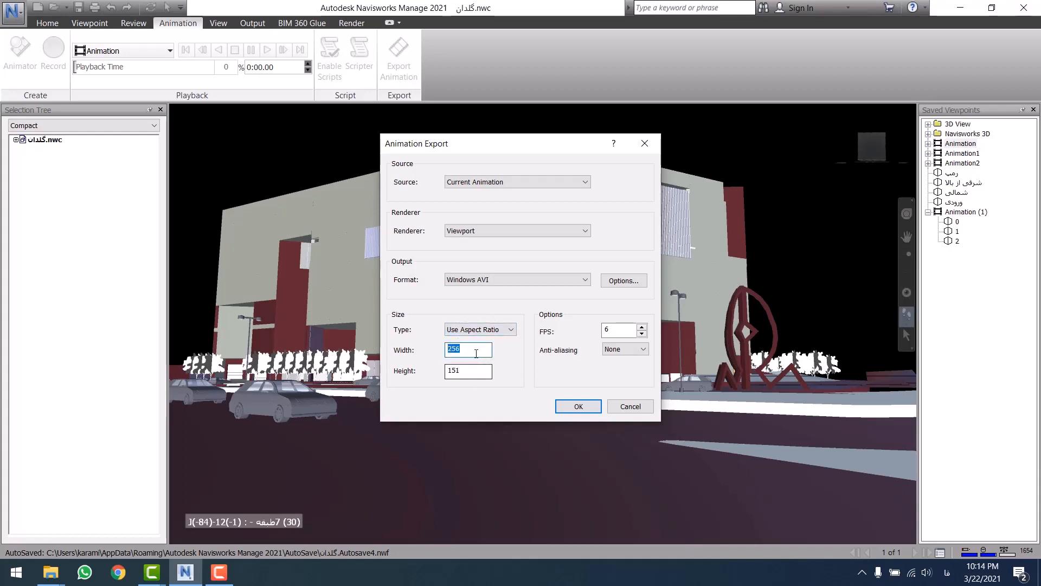
{"action": "left_click", "coordinate": [475, 350]}
{"action": "double_click", "coordinate": [449, 350]}
{"action": "type", "text": "800"}
{"action": "left_click", "coordinate": [481, 374]}
Step: Set the animation export's size type to Use View, comparing it with Use Aspect Ratio
{"action": "left_click", "coordinate": [480, 328]}
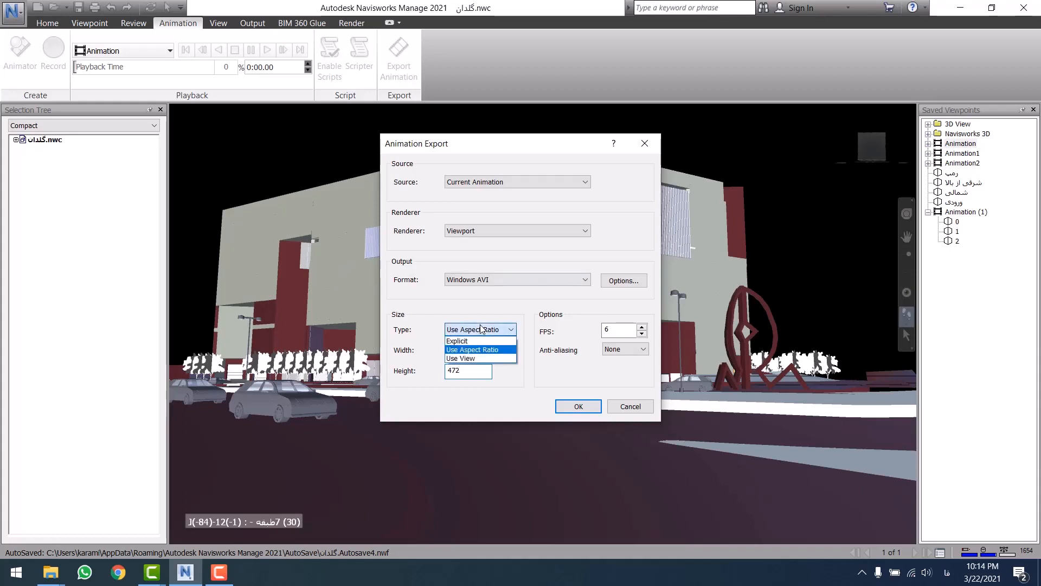
{"action": "left_click", "coordinate": [498, 358]}
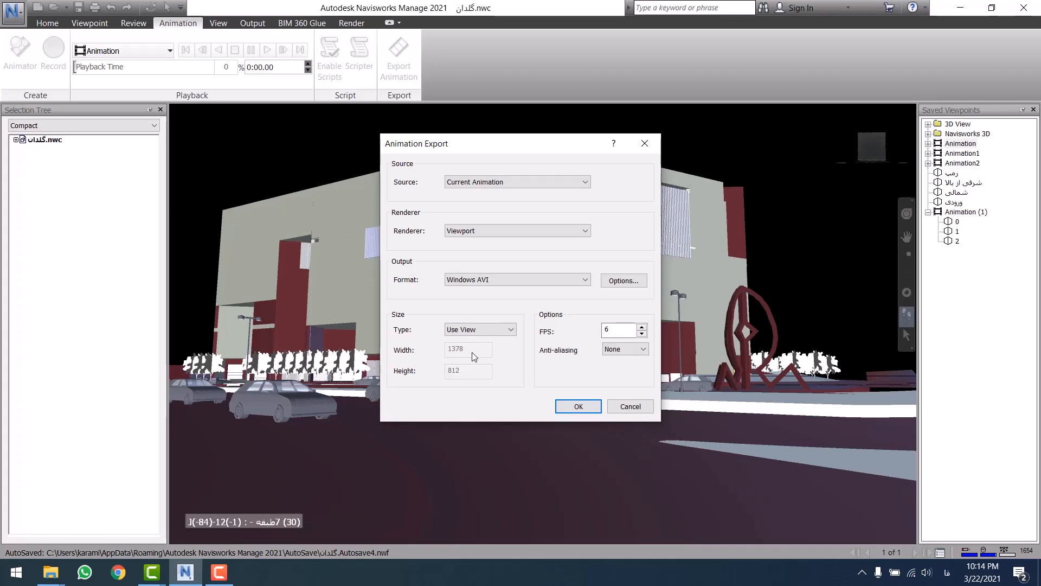
{"action": "left_click", "coordinate": [484, 331]}
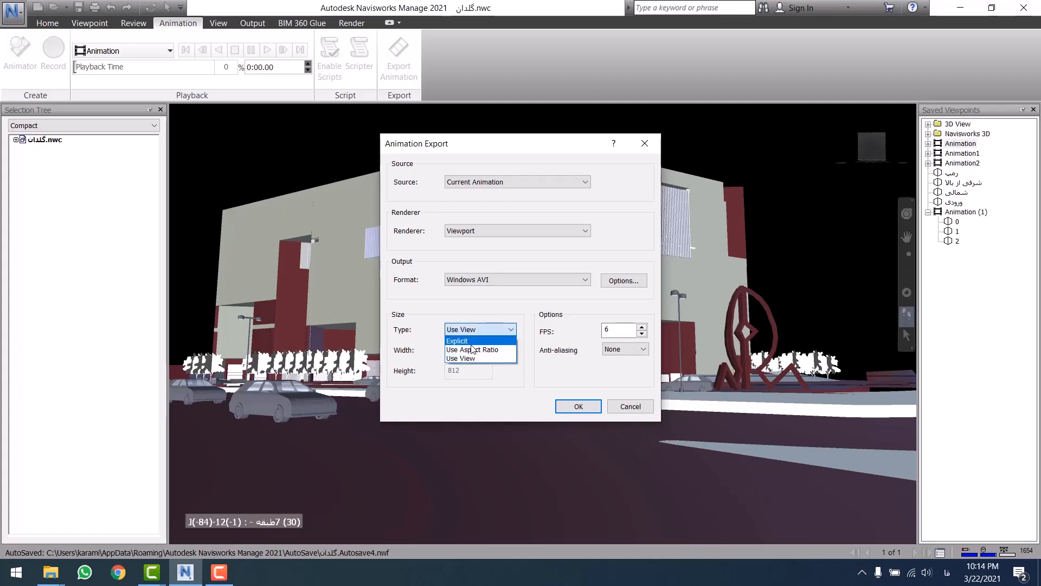
{"action": "left_click", "coordinate": [494, 350]}
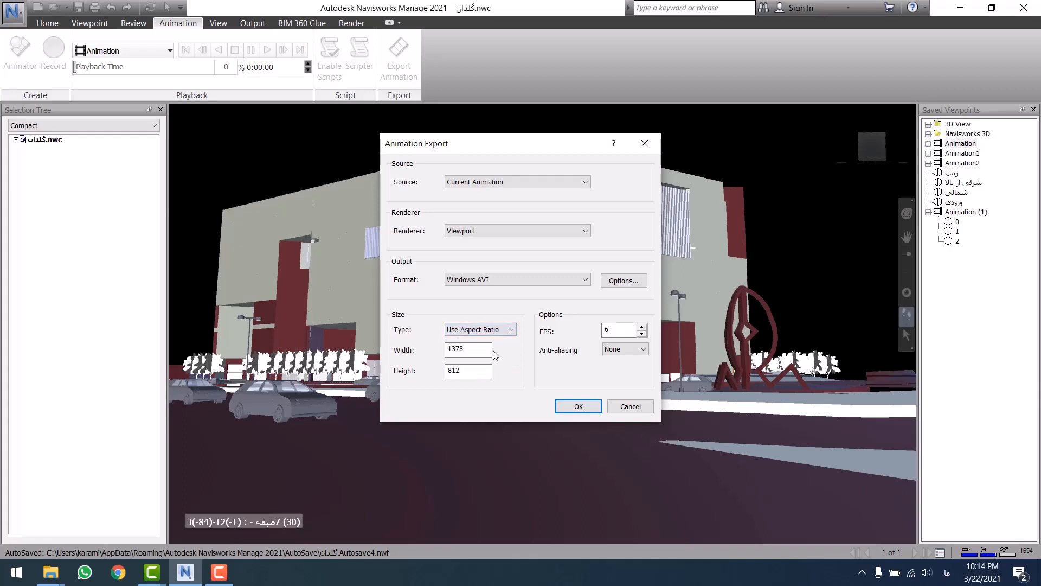
{"action": "left_click_drag", "start_coordinate": [491, 350], "coordinate": [417, 352]}
{"action": "left_click", "coordinate": [480, 329]}
{"action": "left_click", "coordinate": [487, 360]}
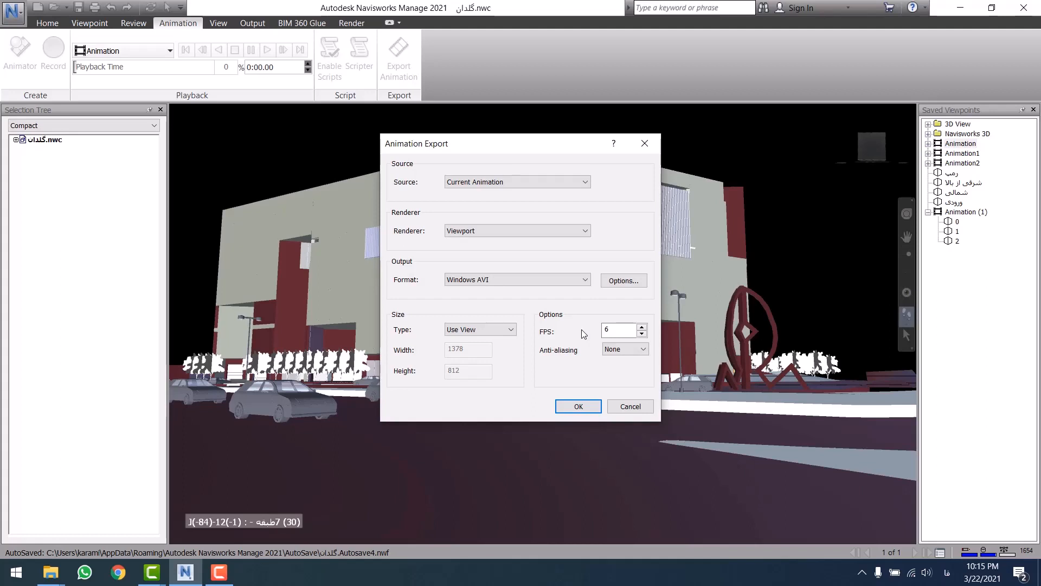
Step: Set the animation export to 15 FPS with 4x anti-aliasing
{"action": "double_click", "coordinate": [603, 331]}
{"action": "type", "text": "15"}
{"action": "left_click", "coordinate": [635, 350]}
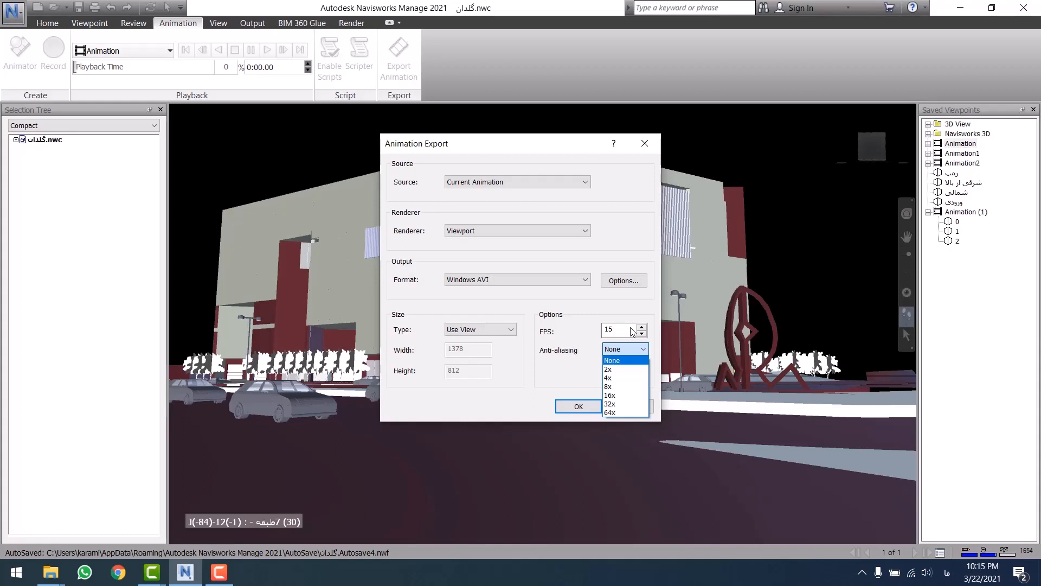
{"action": "left_click", "coordinate": [629, 379]}
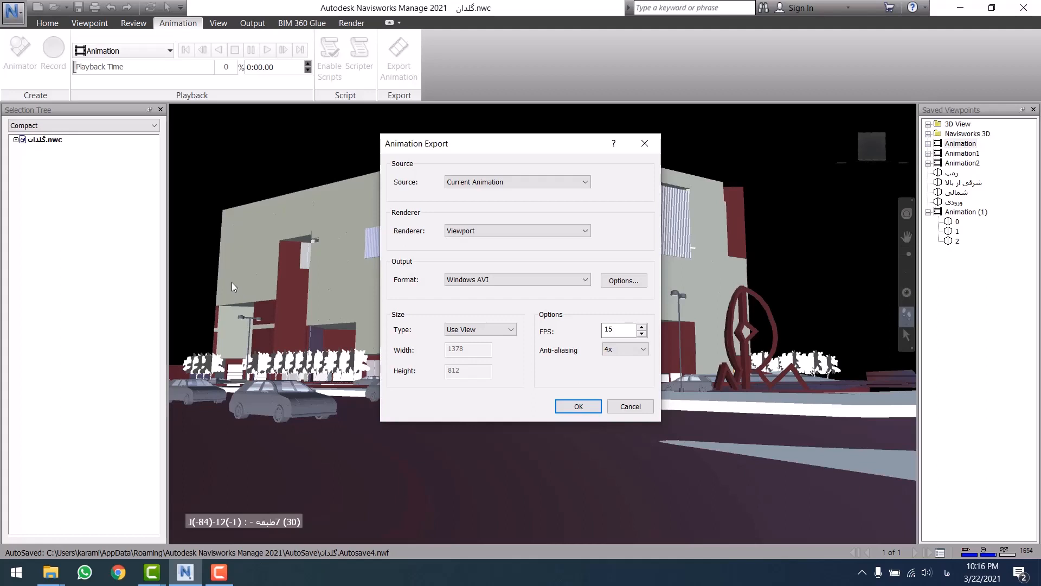
Step: Export the animation to the Desktop as the Windows AVI file گلدان-Animation.avi
{"action": "left_click", "coordinate": [578, 406]}
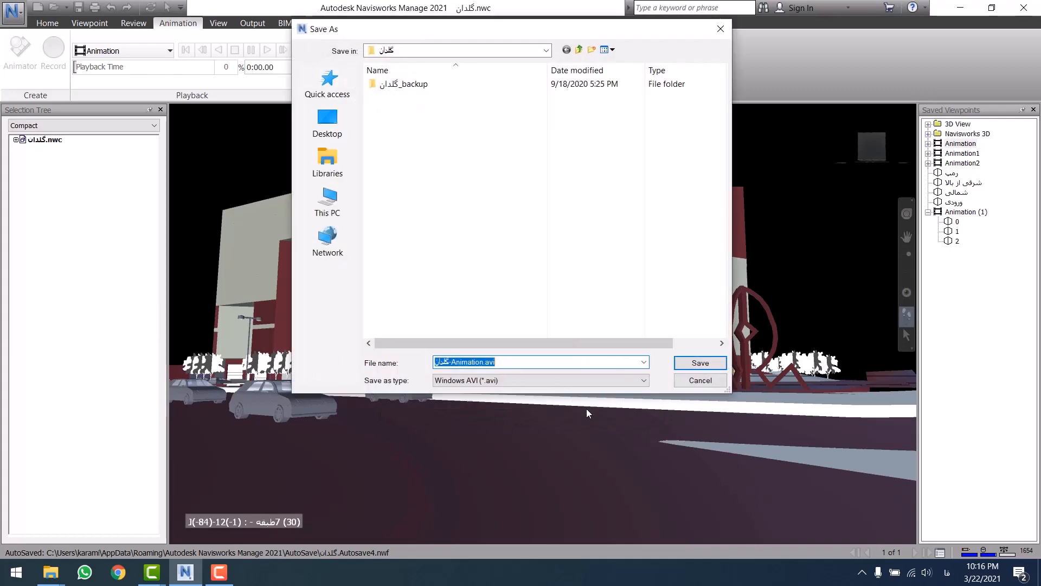
{"action": "left_click", "coordinate": [336, 118]}
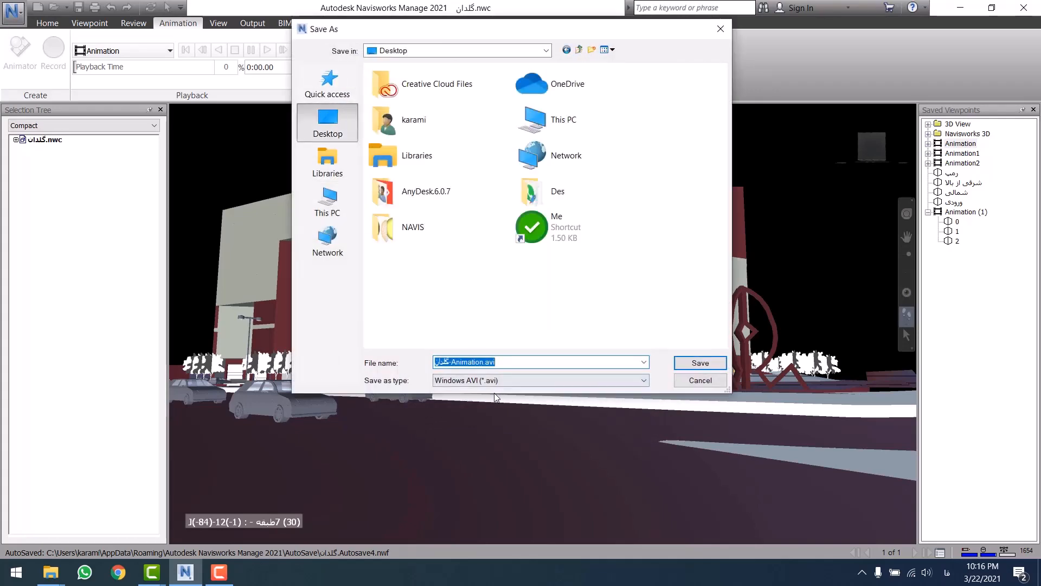
{"action": "left_click", "coordinate": [692, 362]}
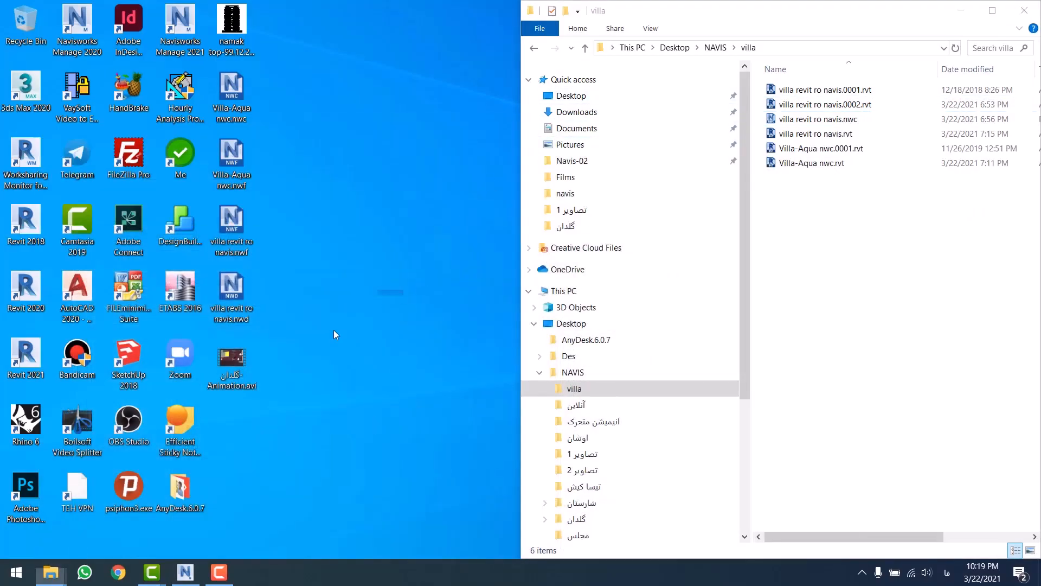
Step: Open the exported گلدان-Animation.avi from the Desktop in VLC media player
{"action": "right_click", "coordinate": [236, 364]}
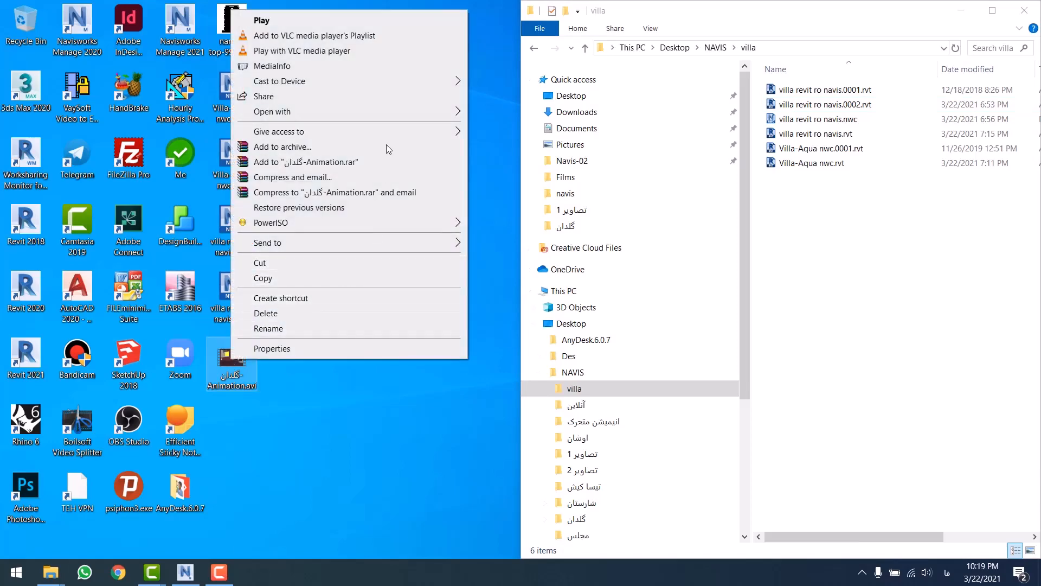
{"action": "mouse_move", "coordinate": [410, 116]}
{"action": "left_click", "coordinate": [504, 155]}
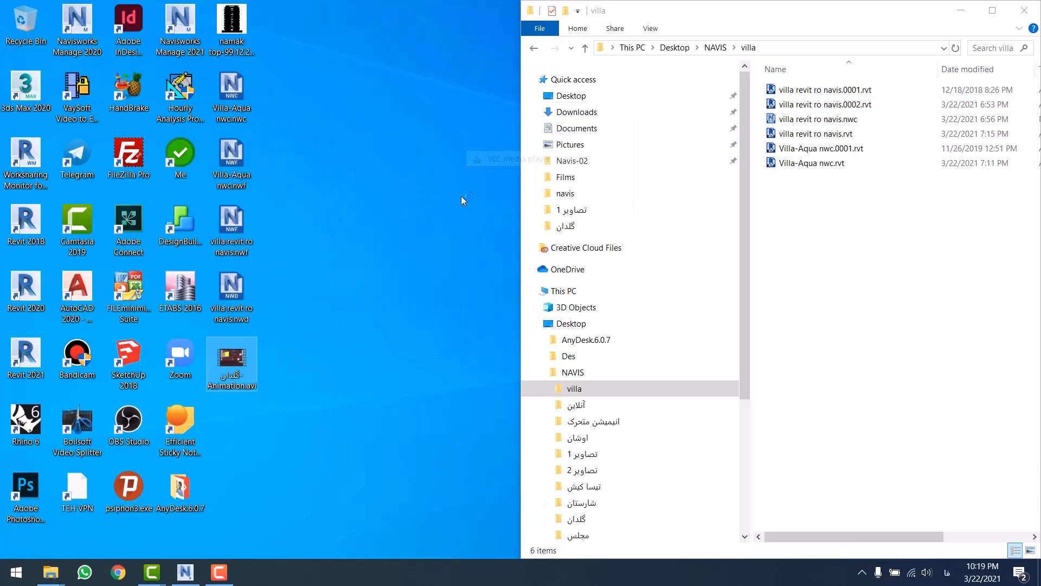